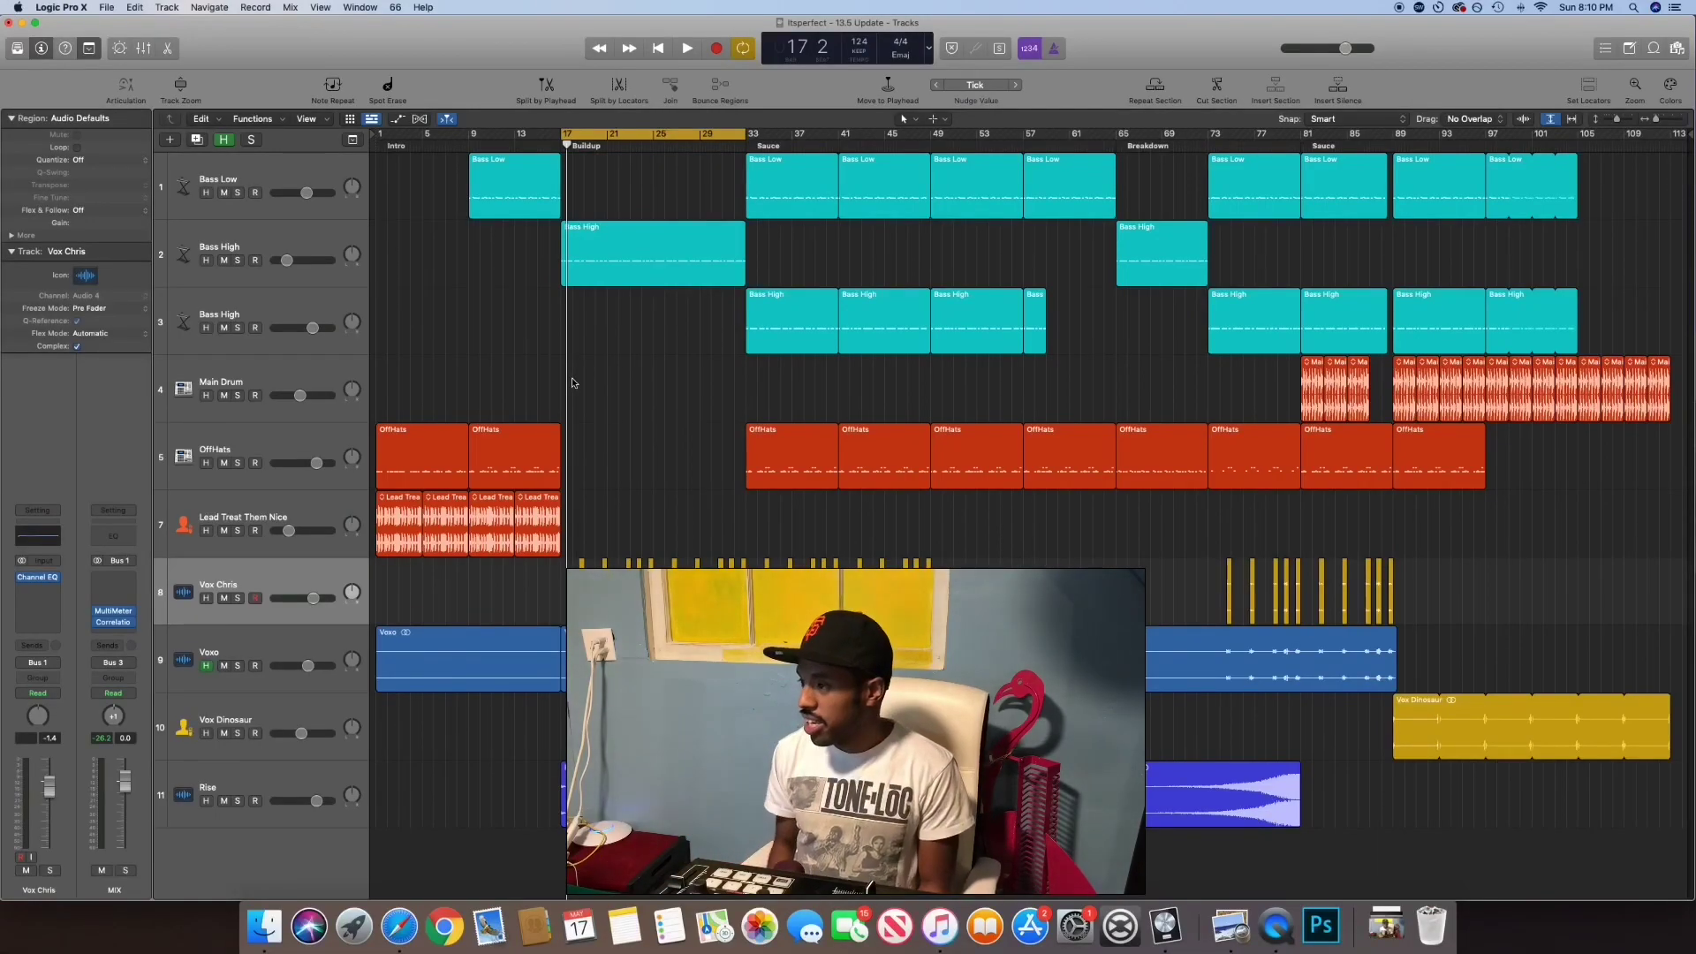
- Return the playhead to the project start and set the cycle range over the Intro, from bar 1 to bar 17
left_click(592, 137)
left_click_drag(570, 144, 1609, 13)
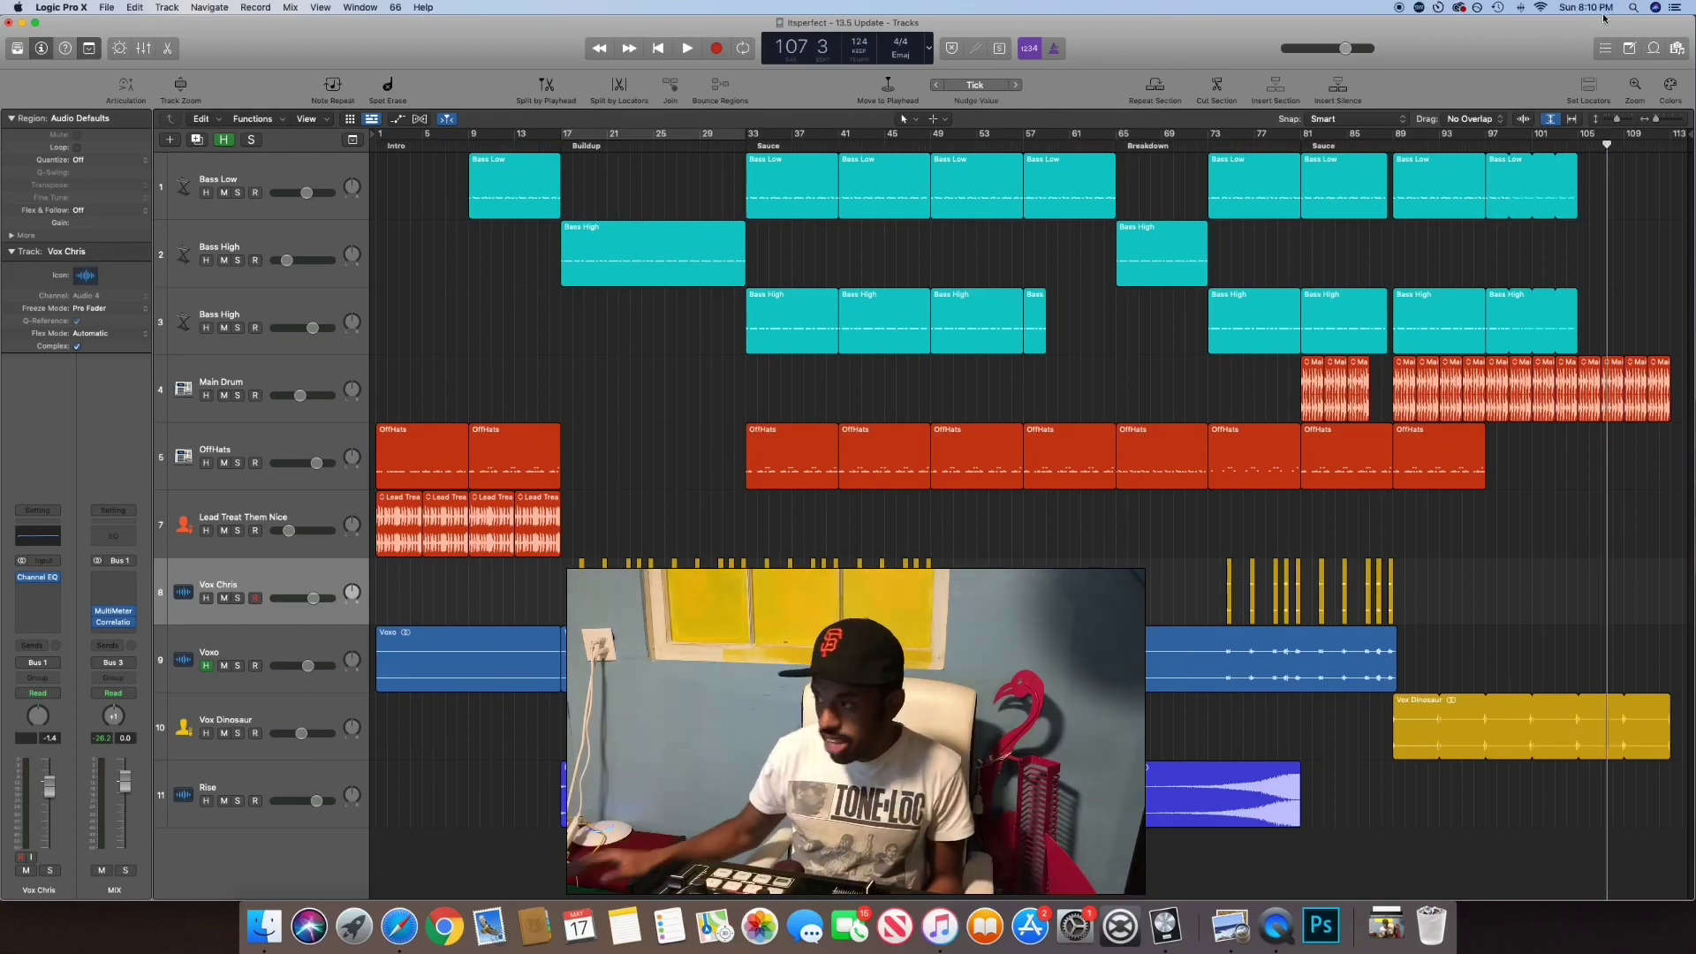
key("Return")
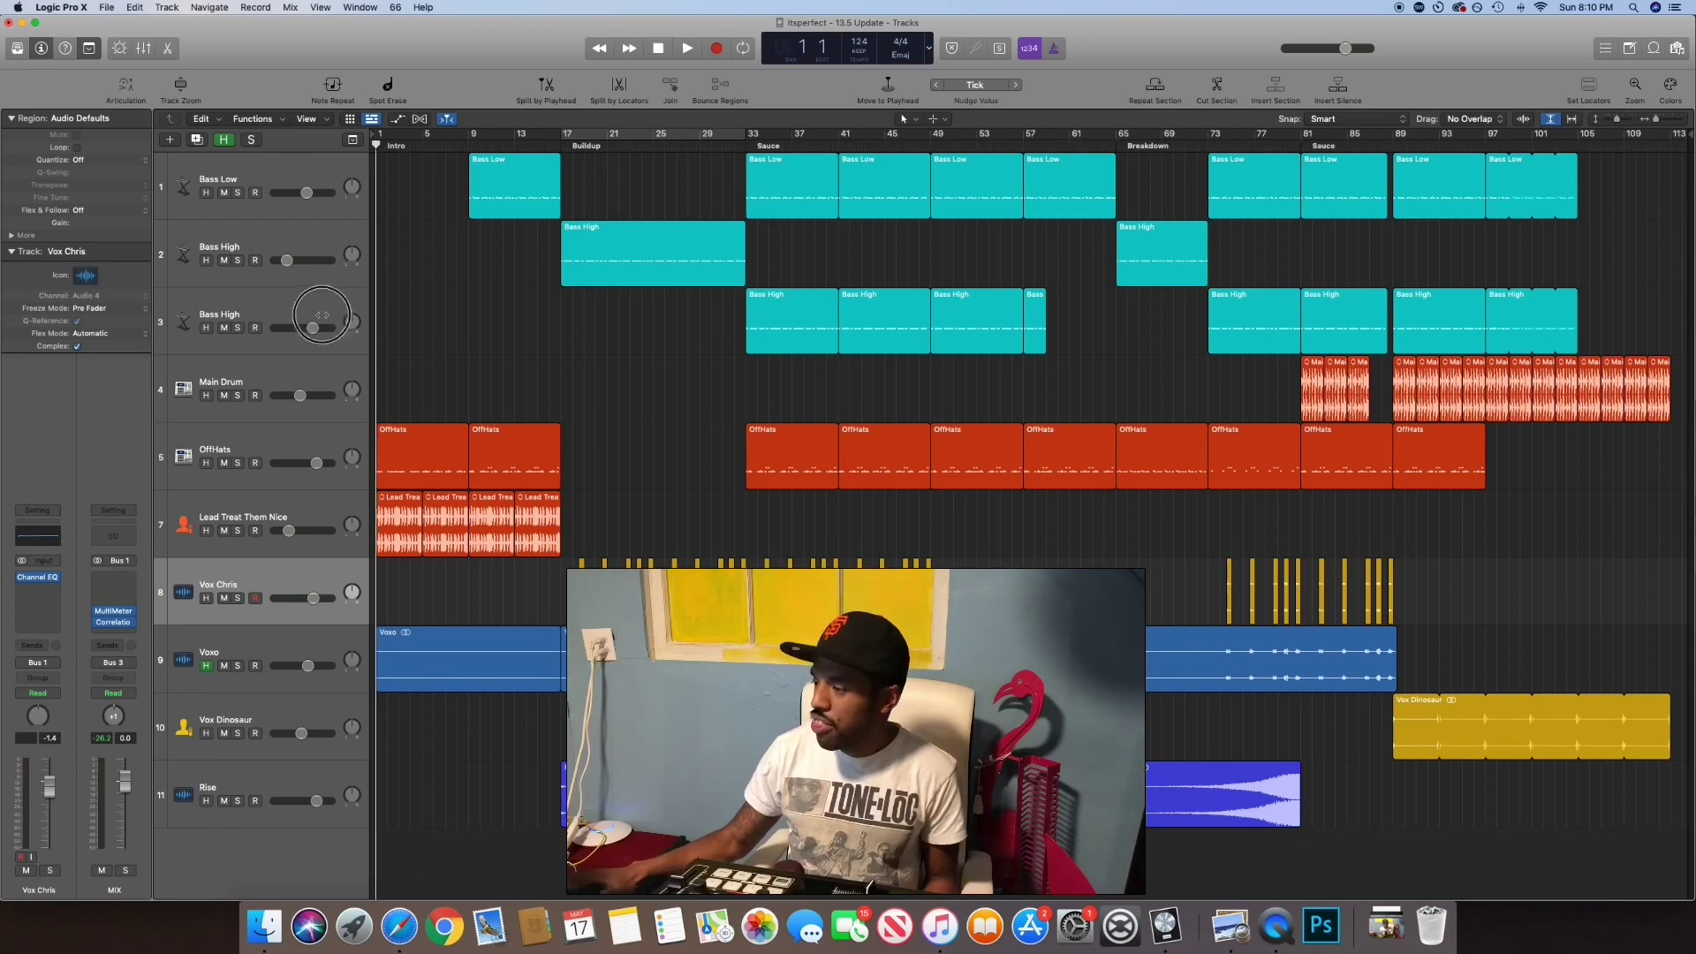
left_click(383, 321)
left_click_drag(383, 321, 377, 323)
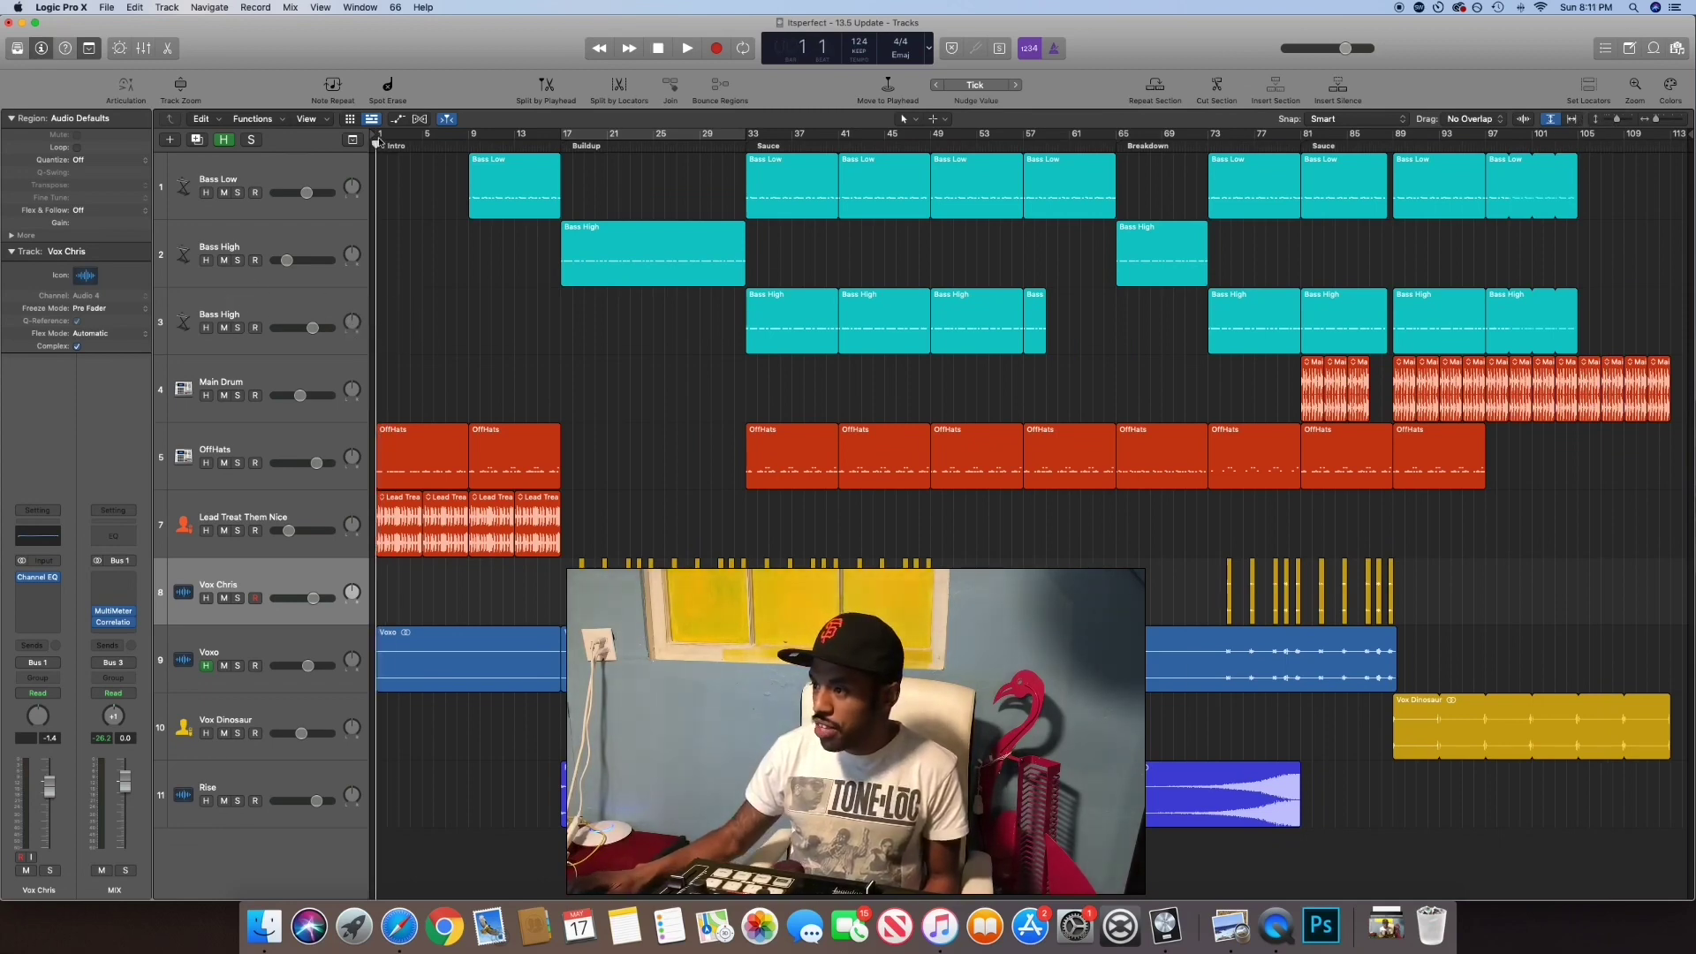
left_click_drag(561, 134, 377, 147)
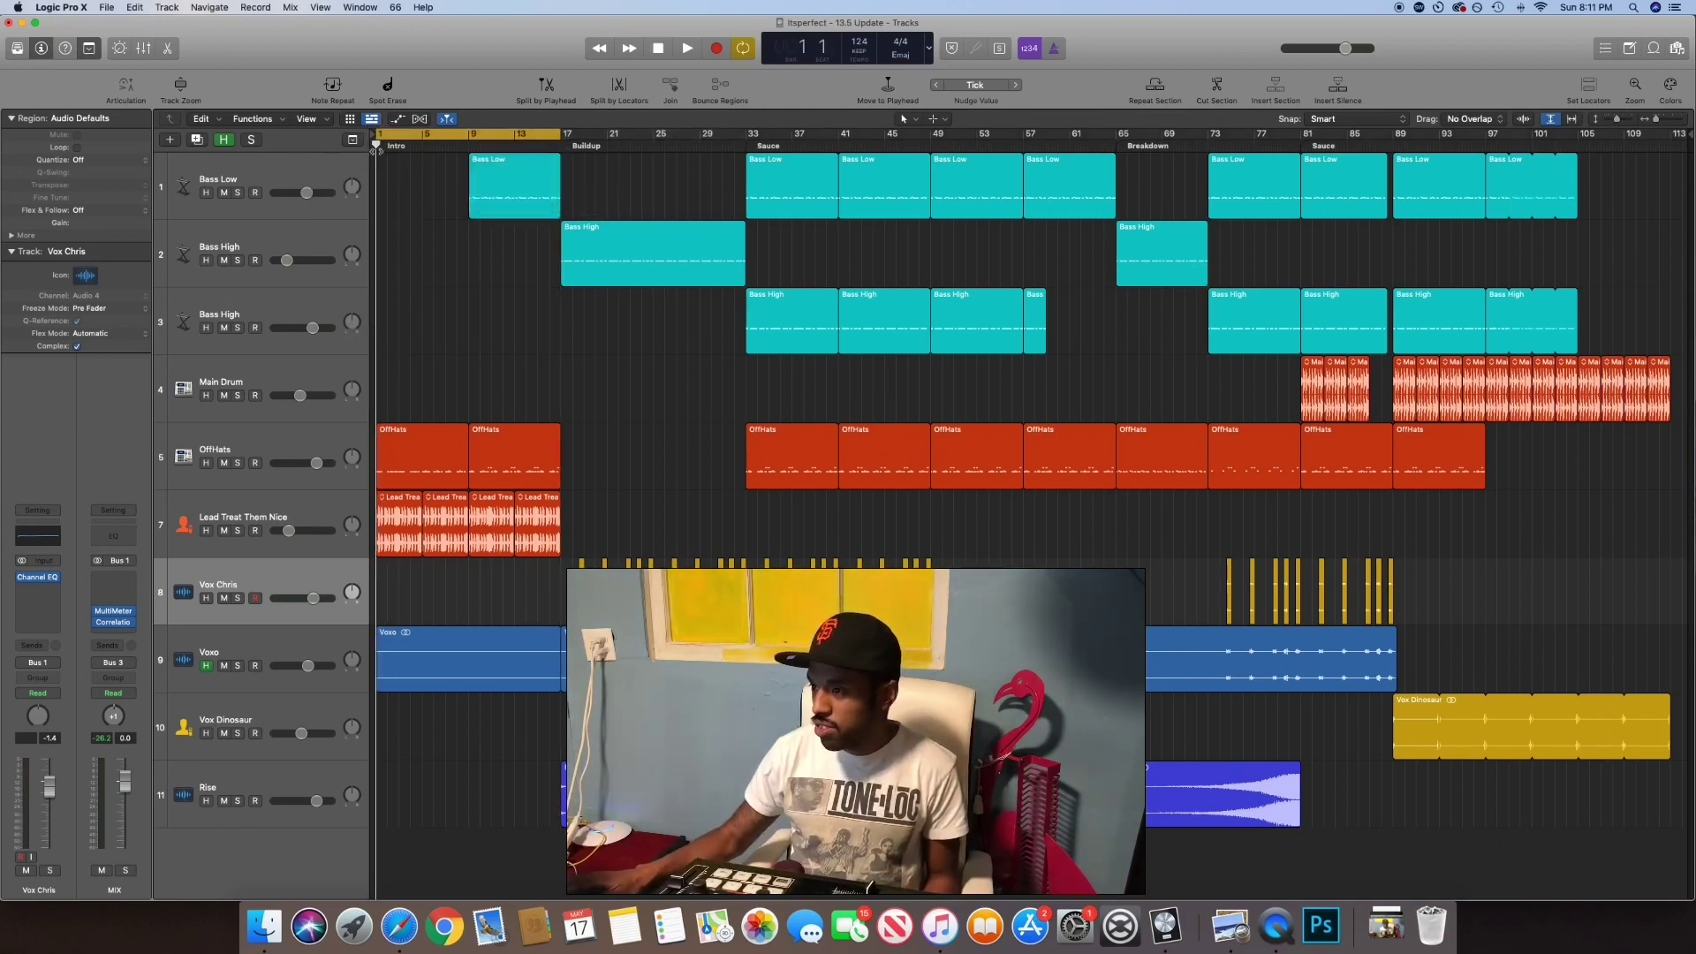
- Show the global tracks to examine the section markers, and hide them again
left_click(353, 140)
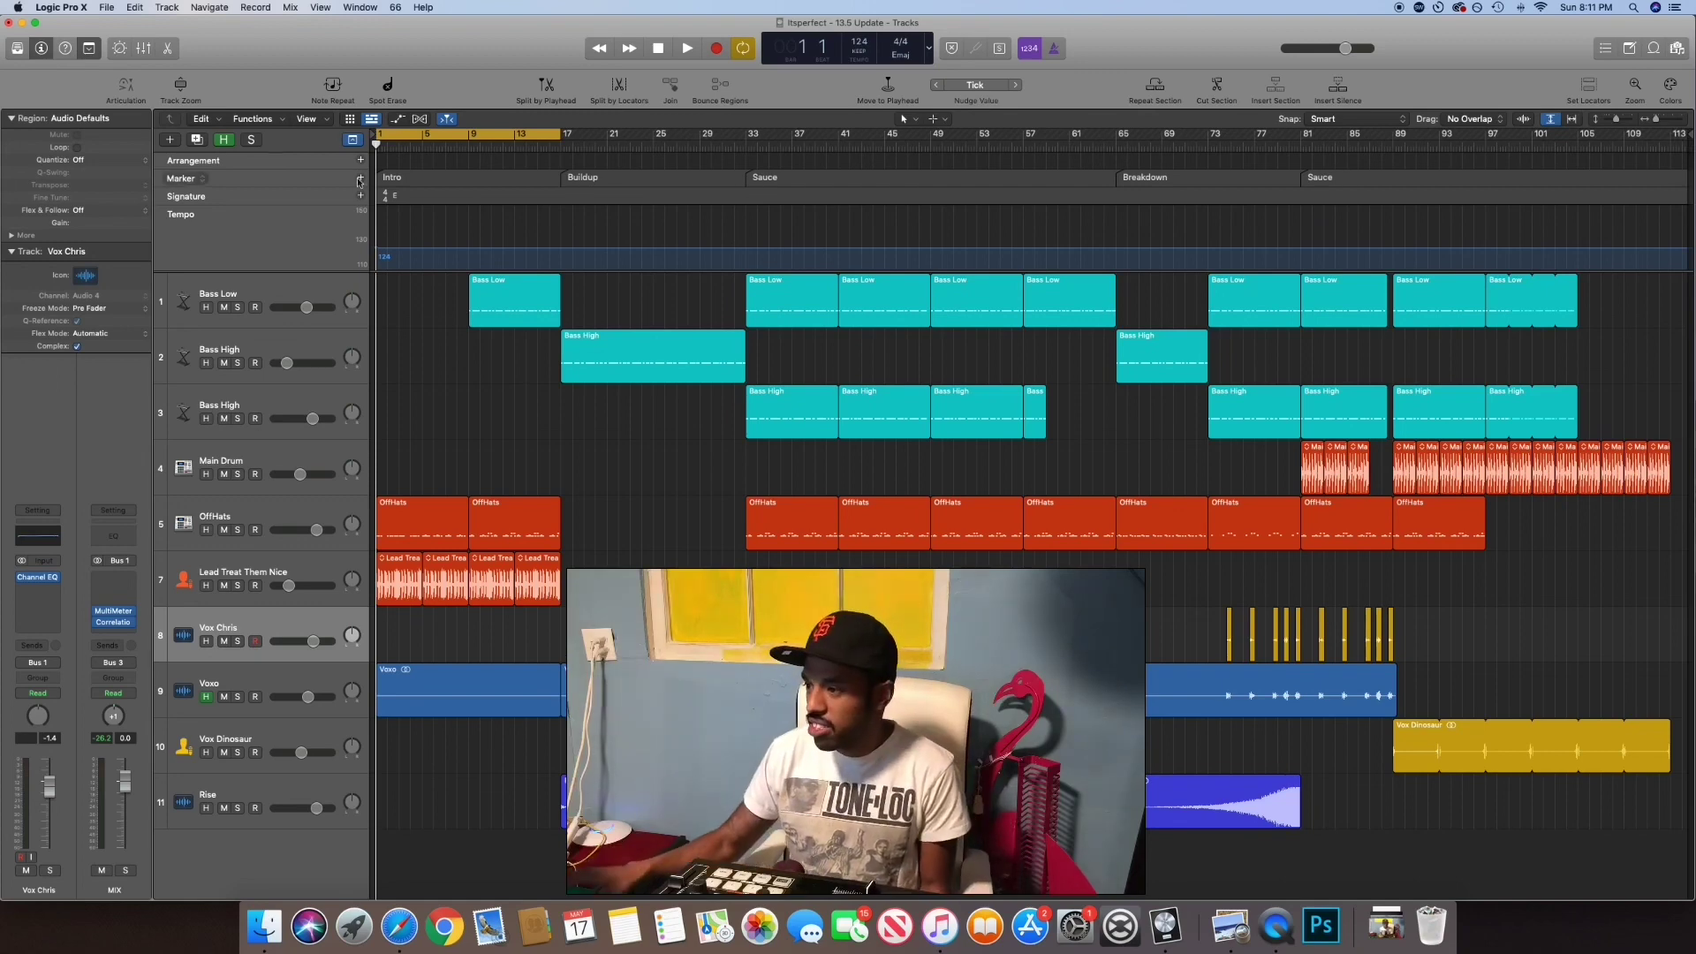
left_click(352, 140)
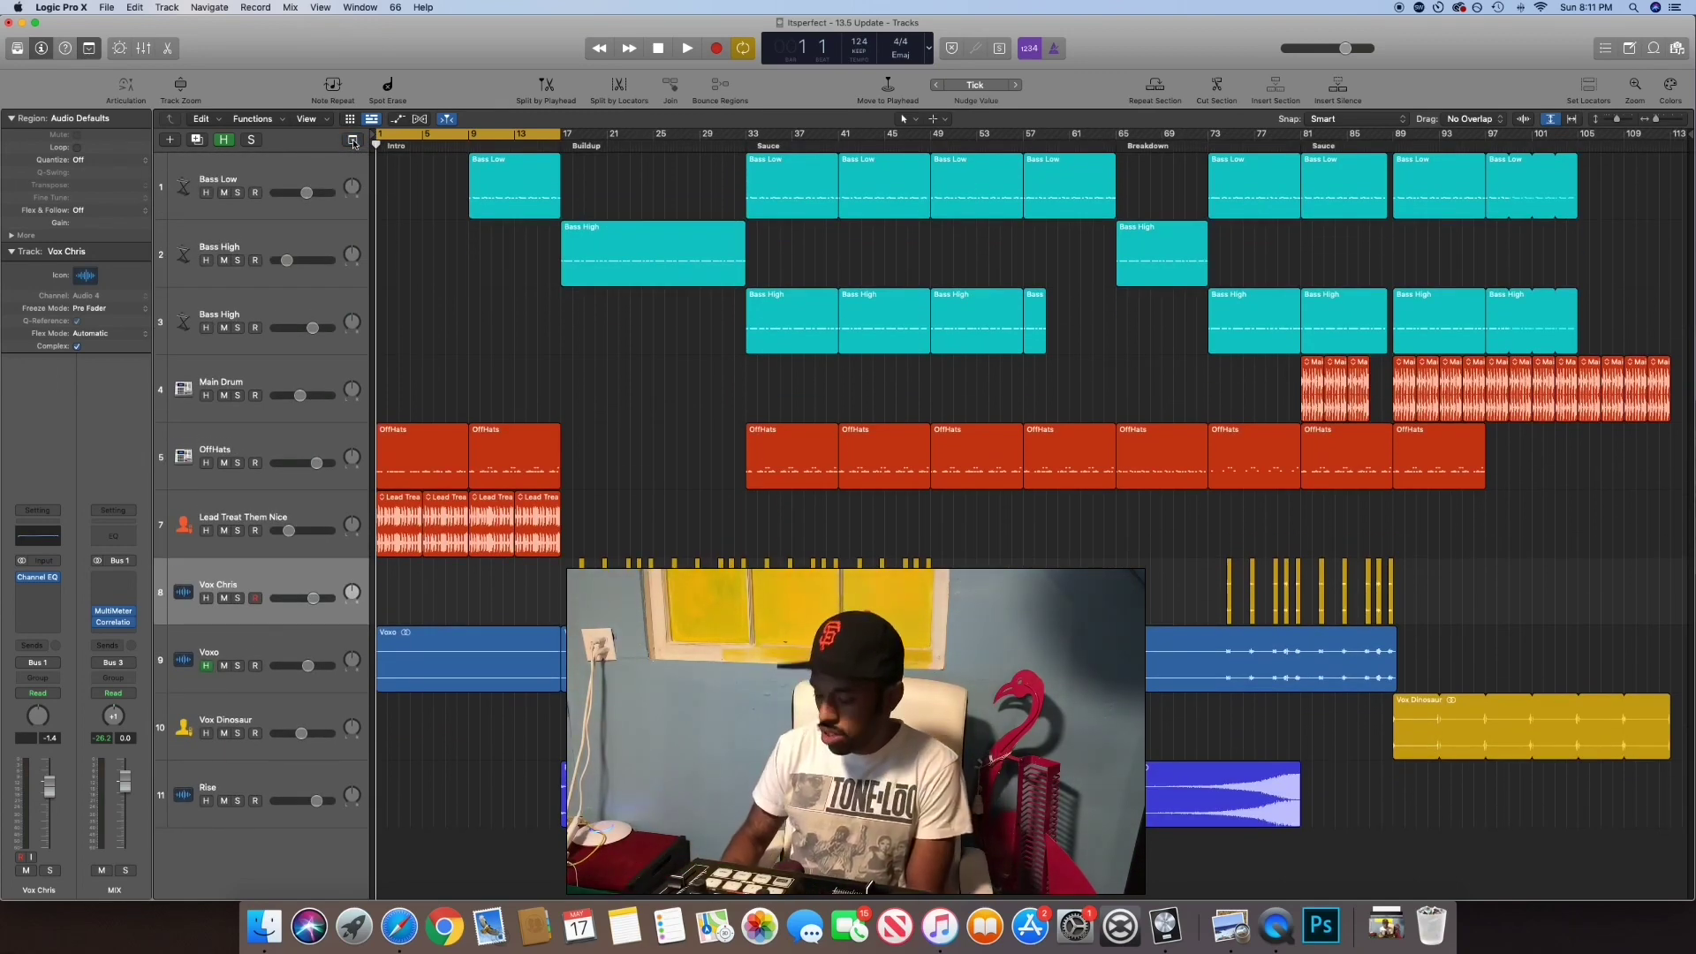
- Display the Live Loops grid alongside the Tracks area and select the first cell of the Bass Low track
key("alt+v")
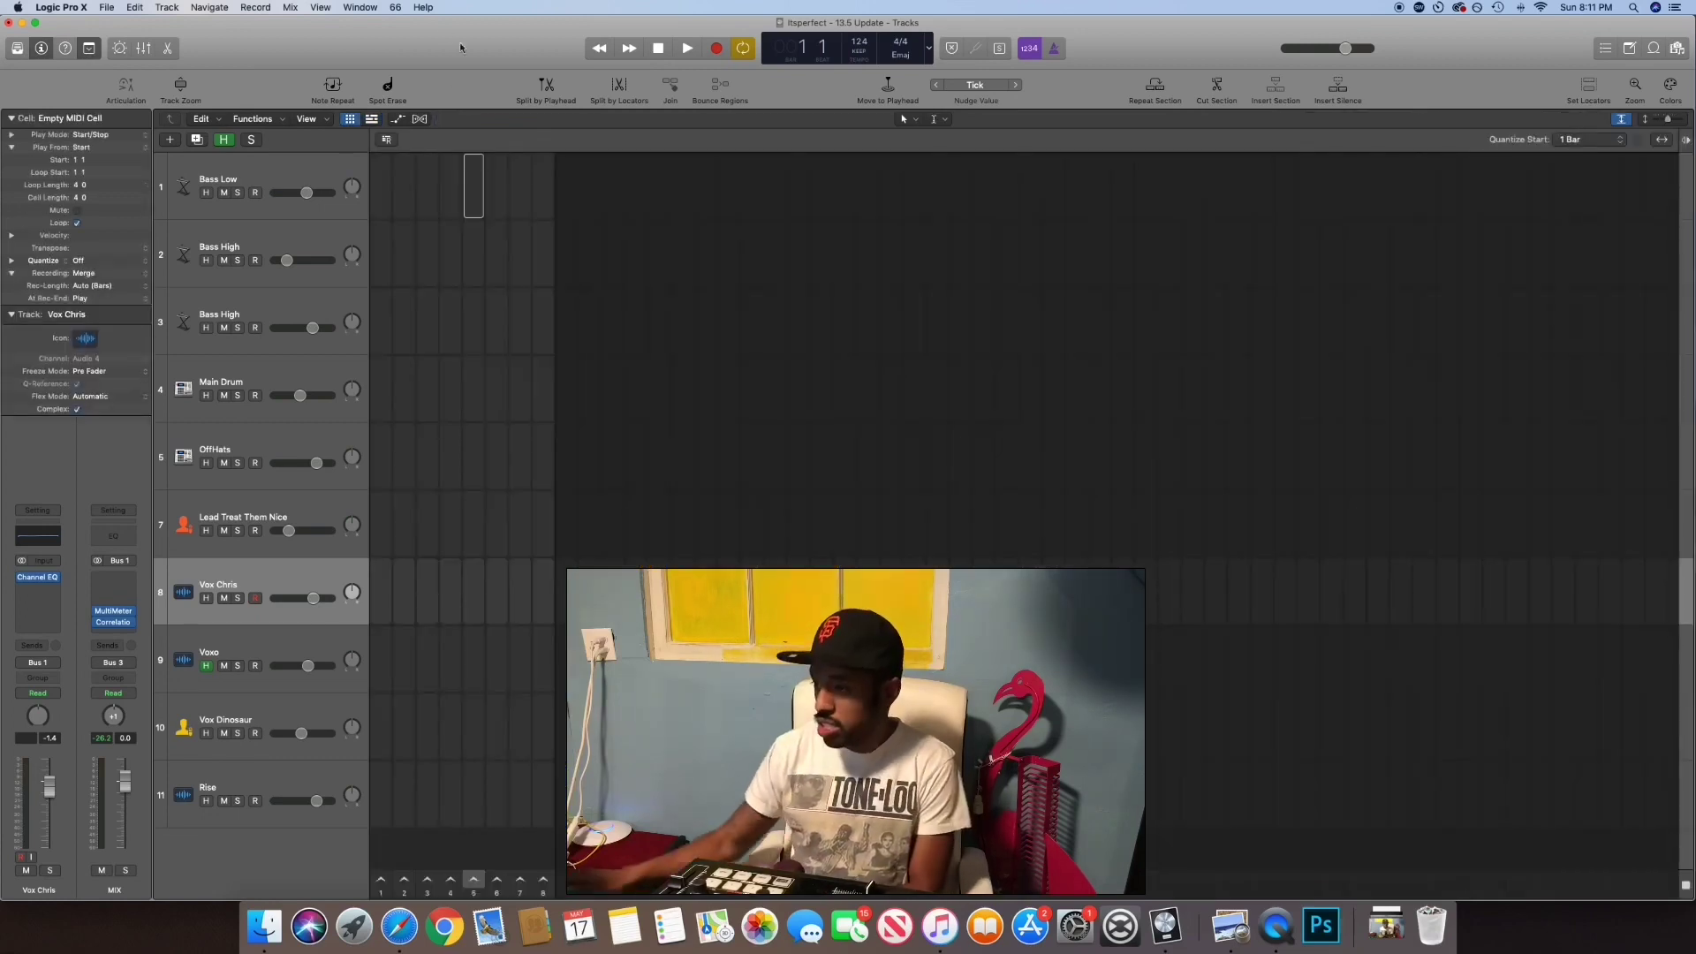
key("alt+b")
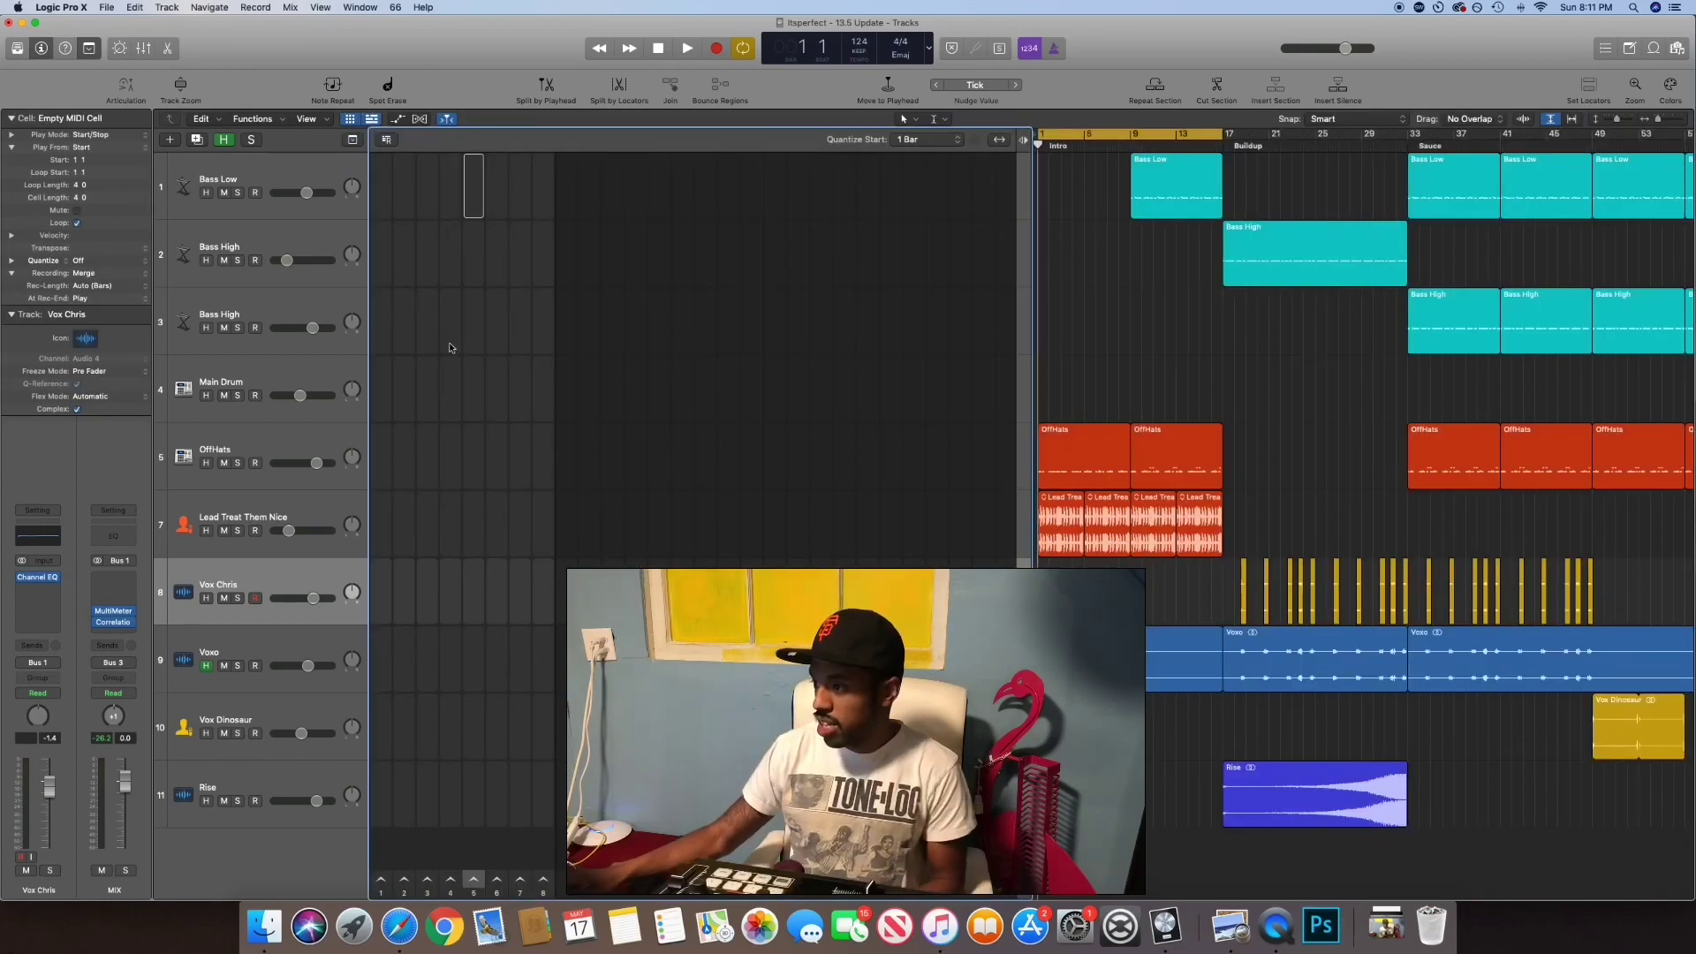
left_click(347, 194)
mouse_move(376, 217)
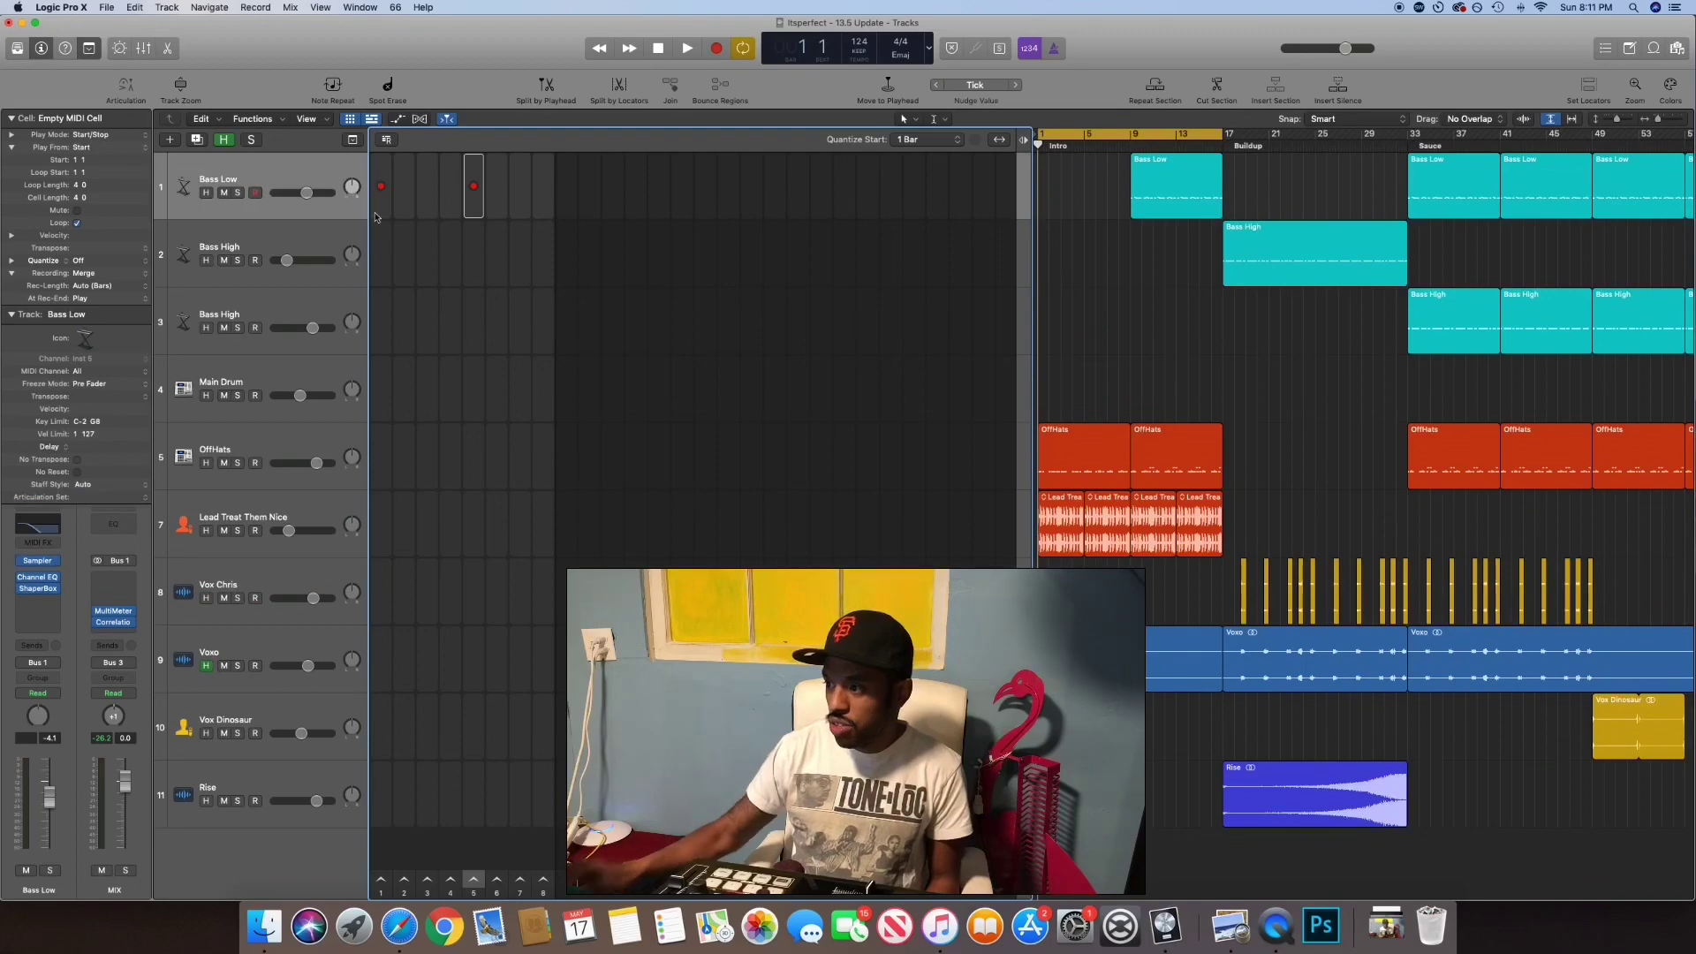
left_click(383, 169)
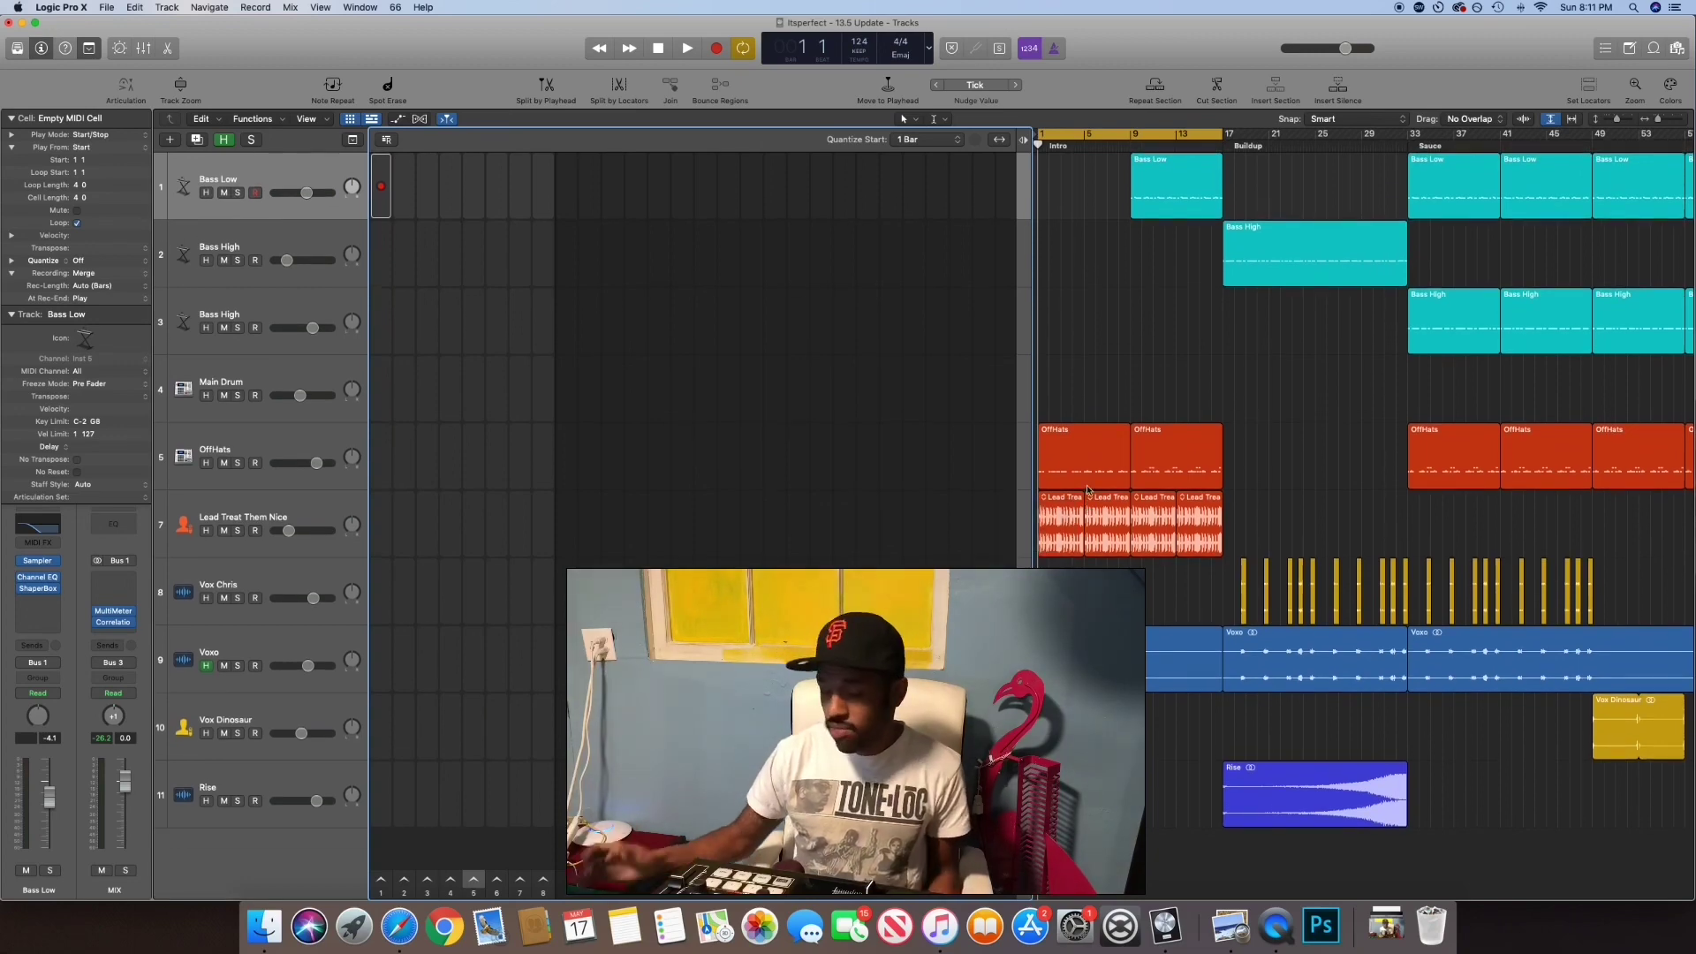
- Copy the first OffHats region of the Intro into the track's scene 1 cell and play that cell
left_click(283, 437)
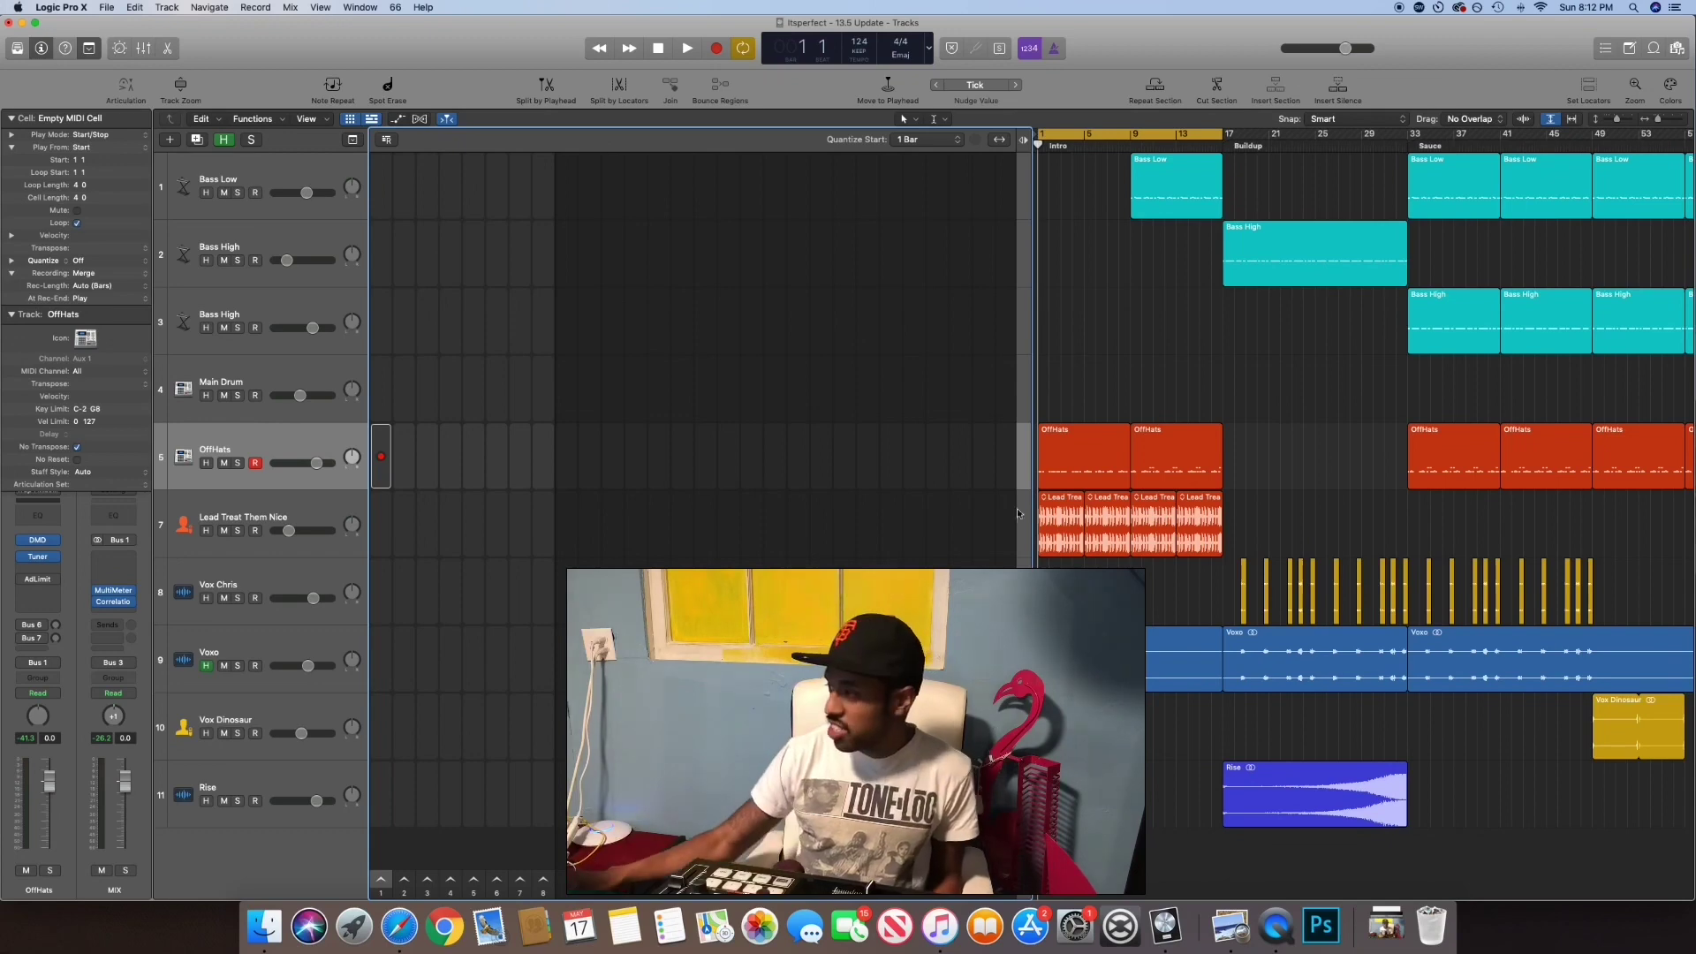
left_click_drag(1075, 447, 382, 452)
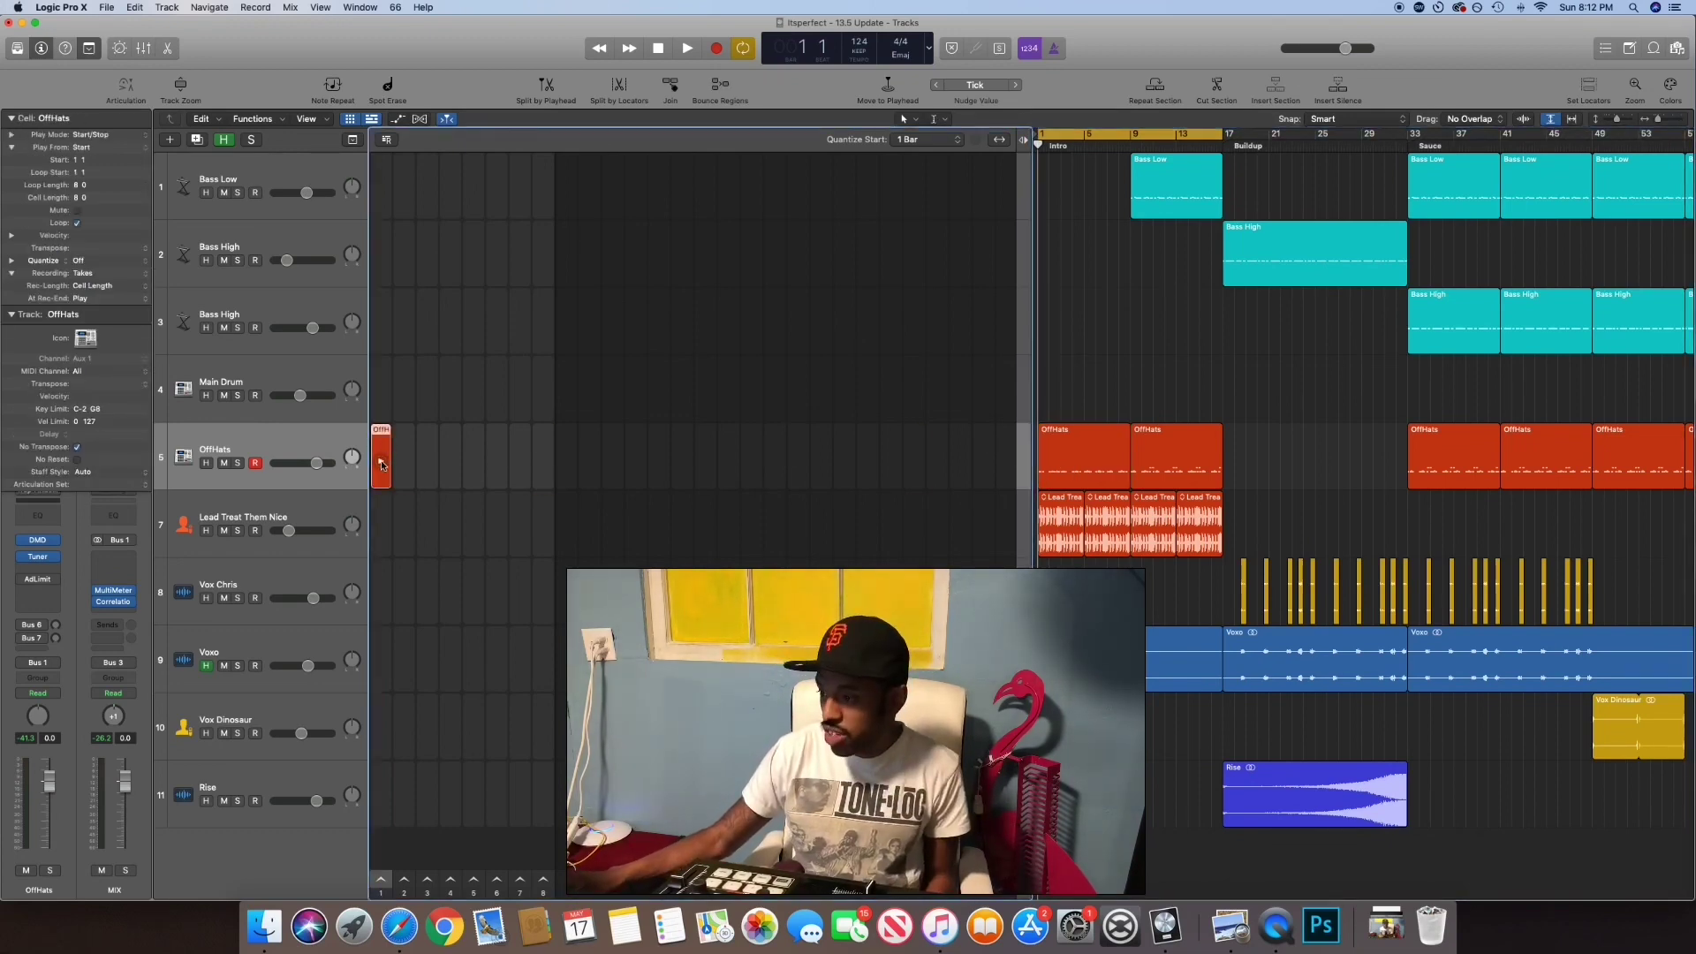
left_click(381, 461)
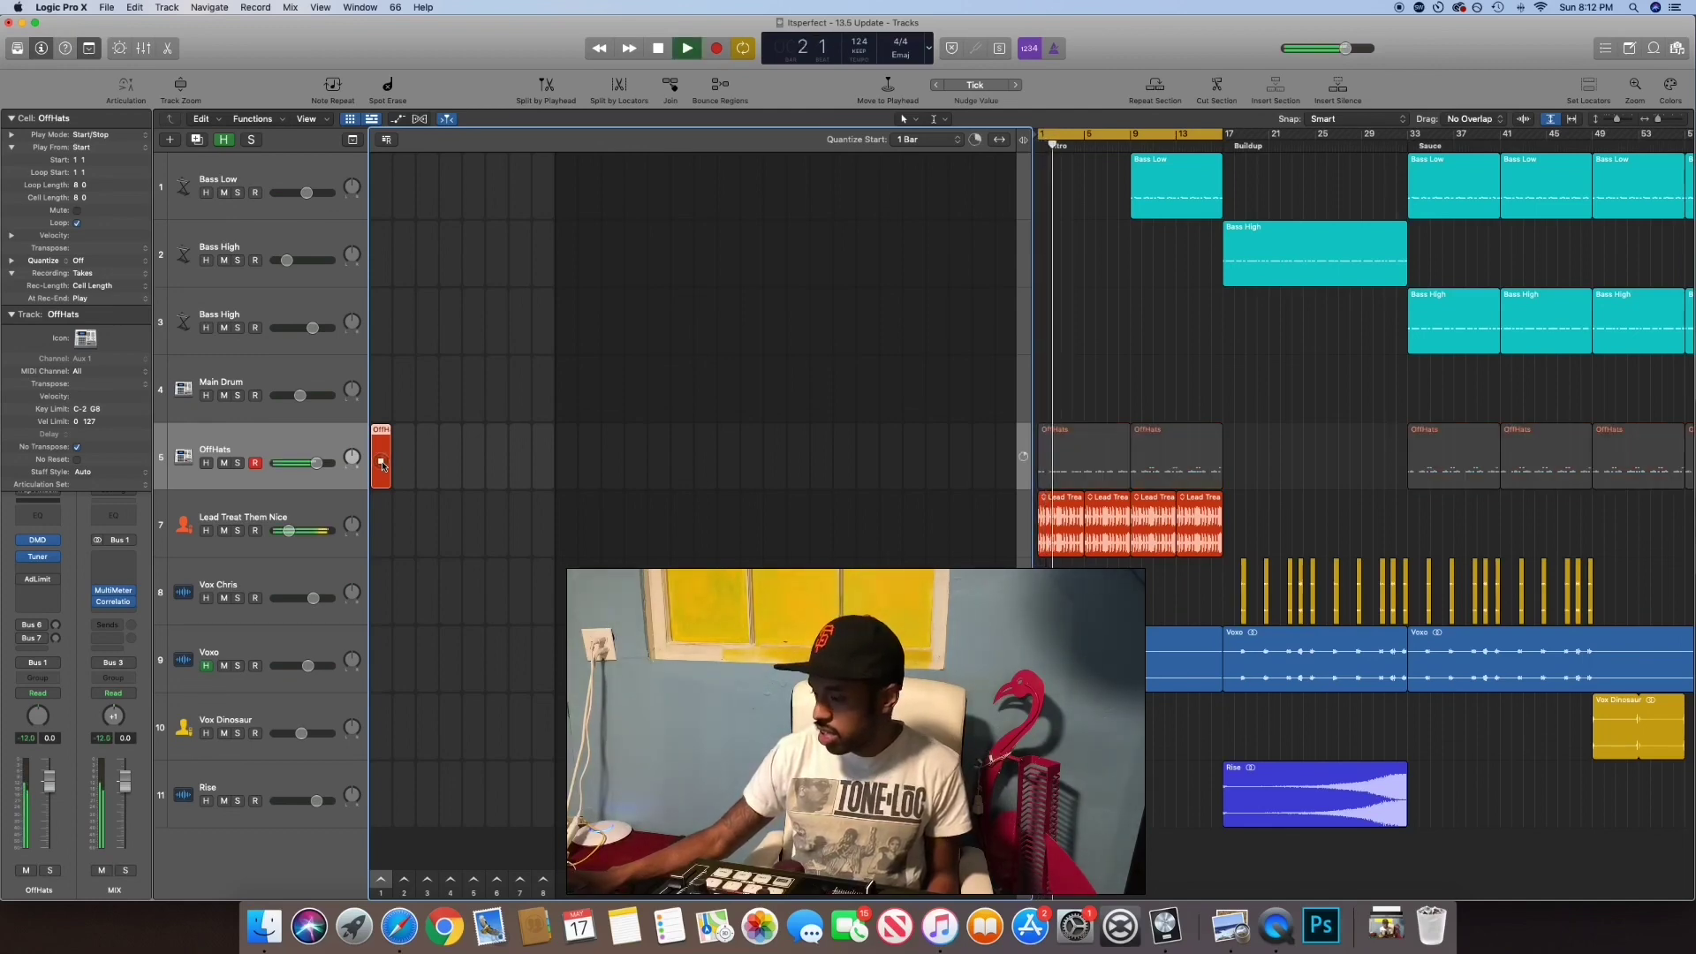
- Copy the first Lead Treat Them Nice region into its scene 1 cell and stop playback
left_click(1056, 530)
left_click_drag(1055, 530, 383, 521)
key("space")
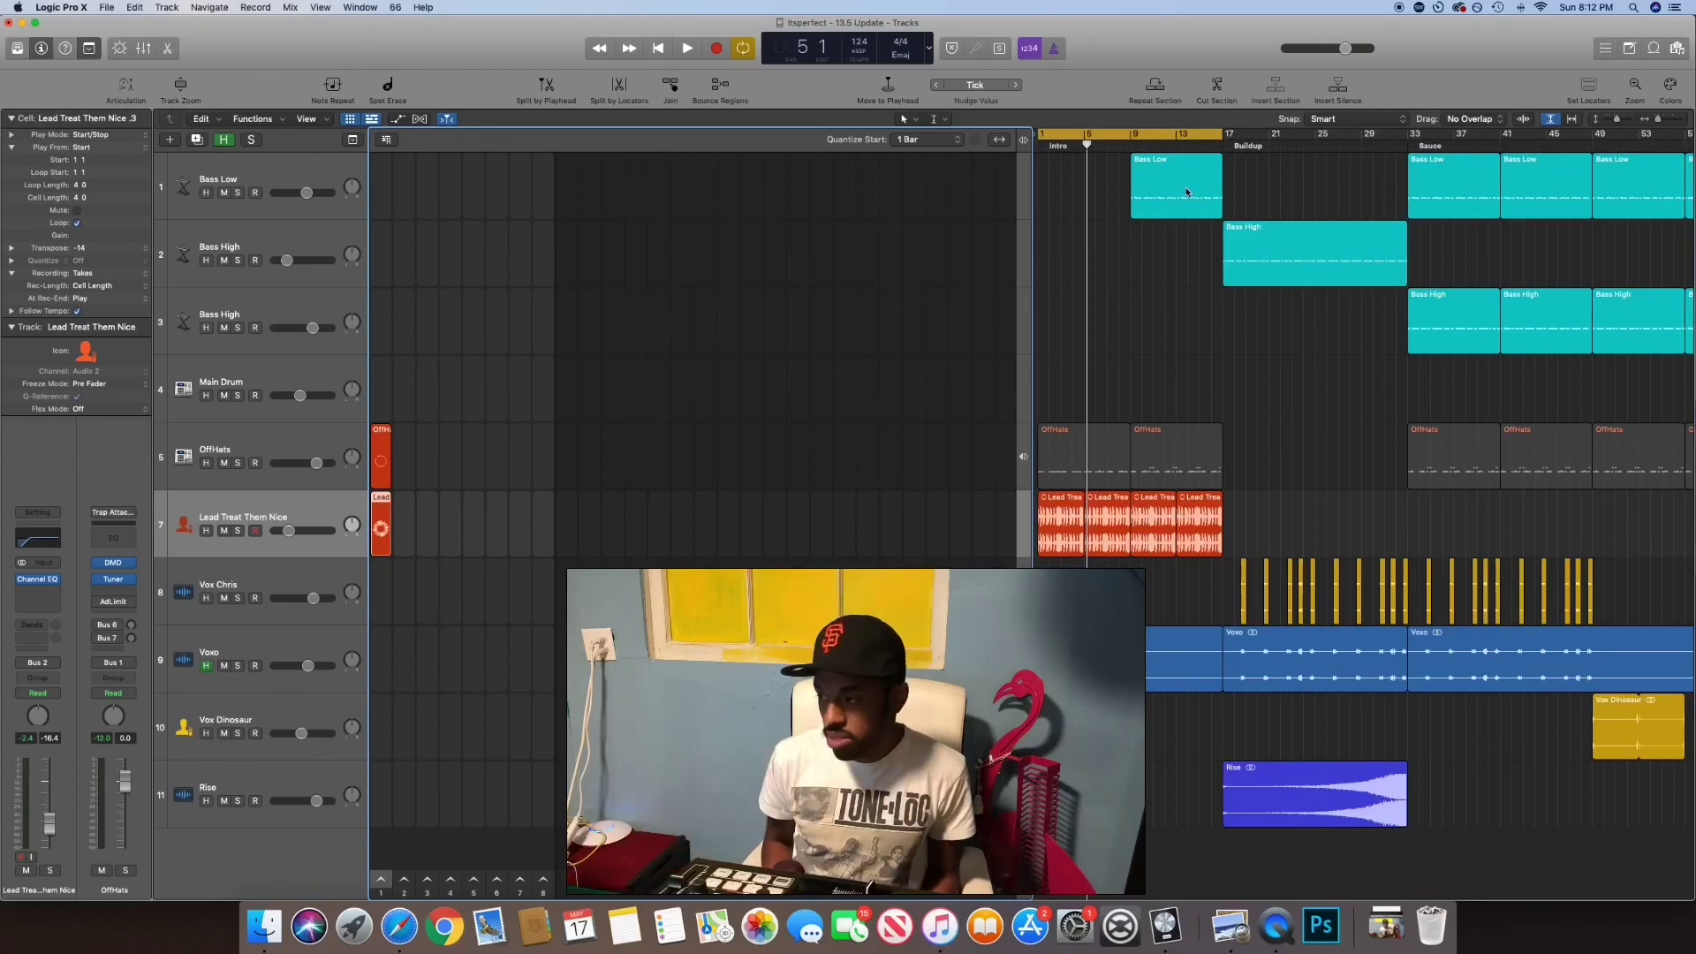
- Build scene 2 from the Bass Low region at bar 9 and duplicates of the OffHats and Lead Treat Them Nice cells
left_click_drag(1178, 205, 408, 194)
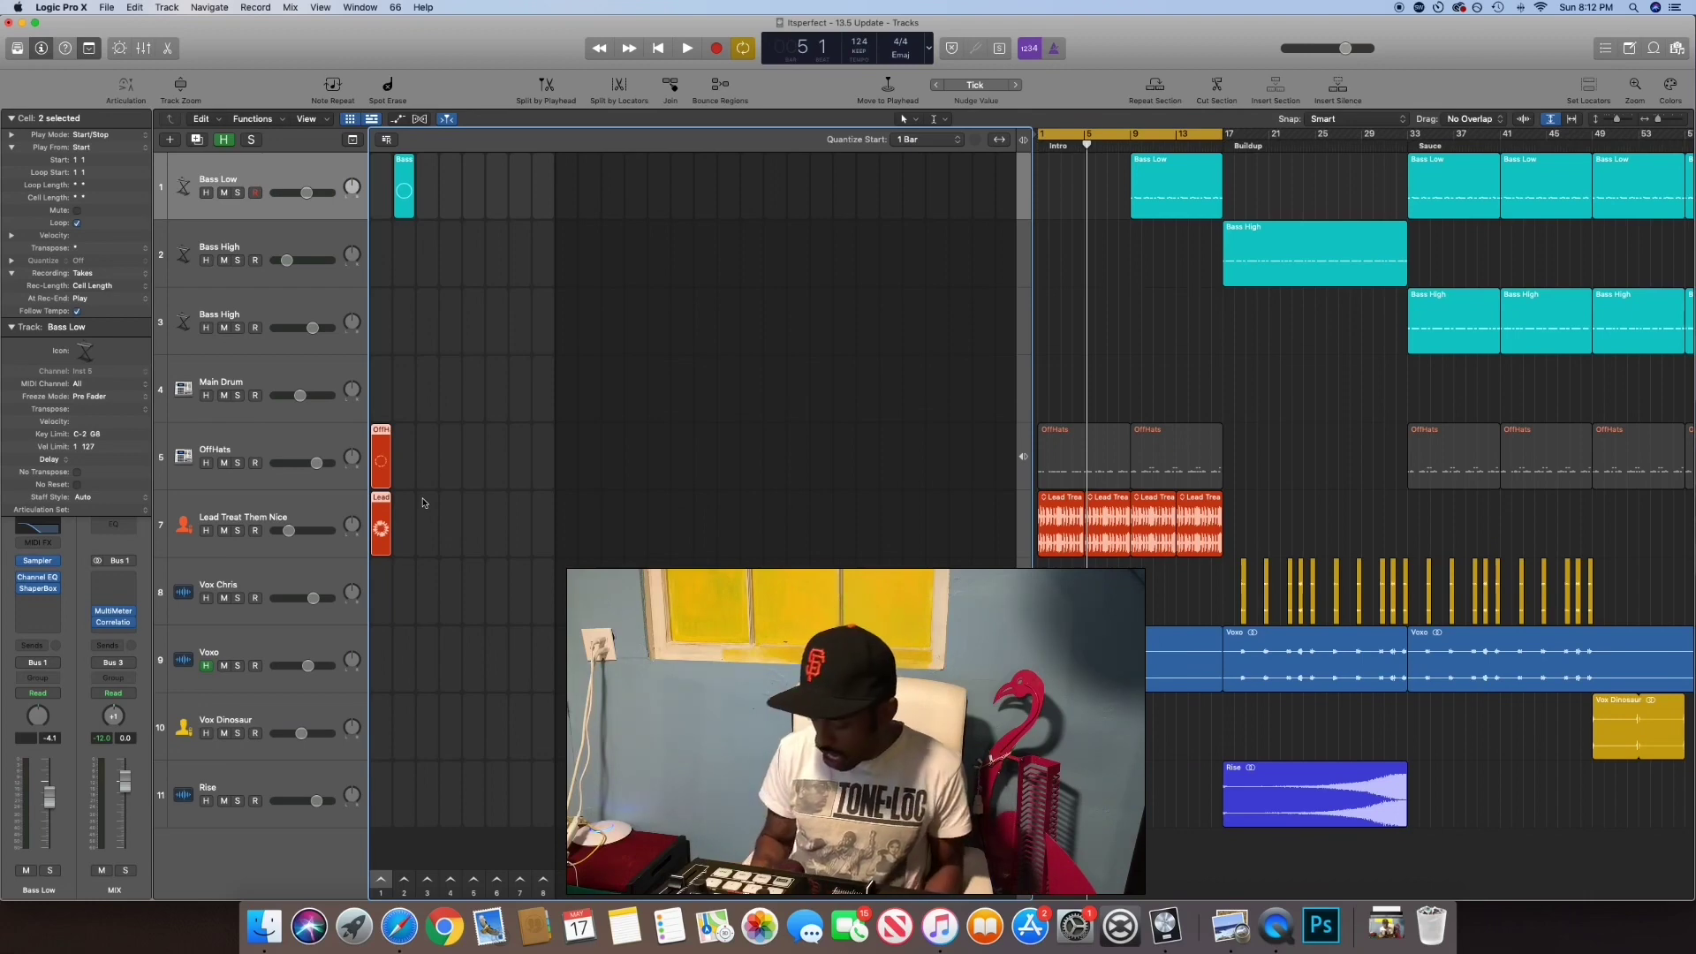
key("super+r")
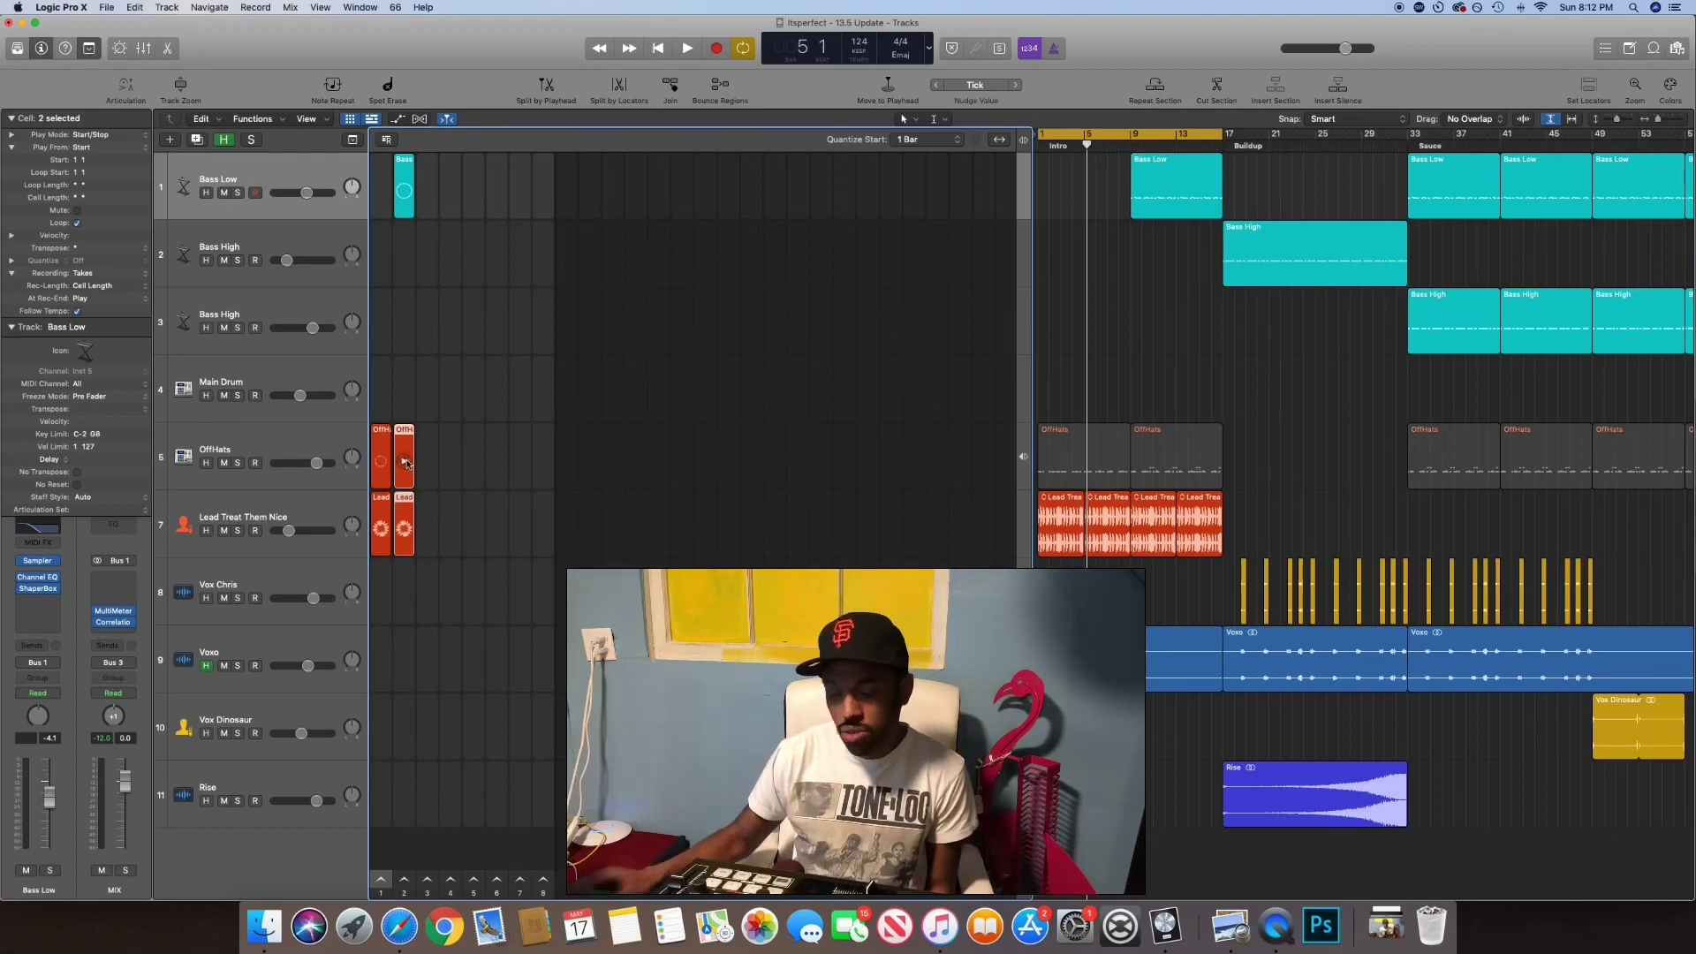
left_click(495, 457)
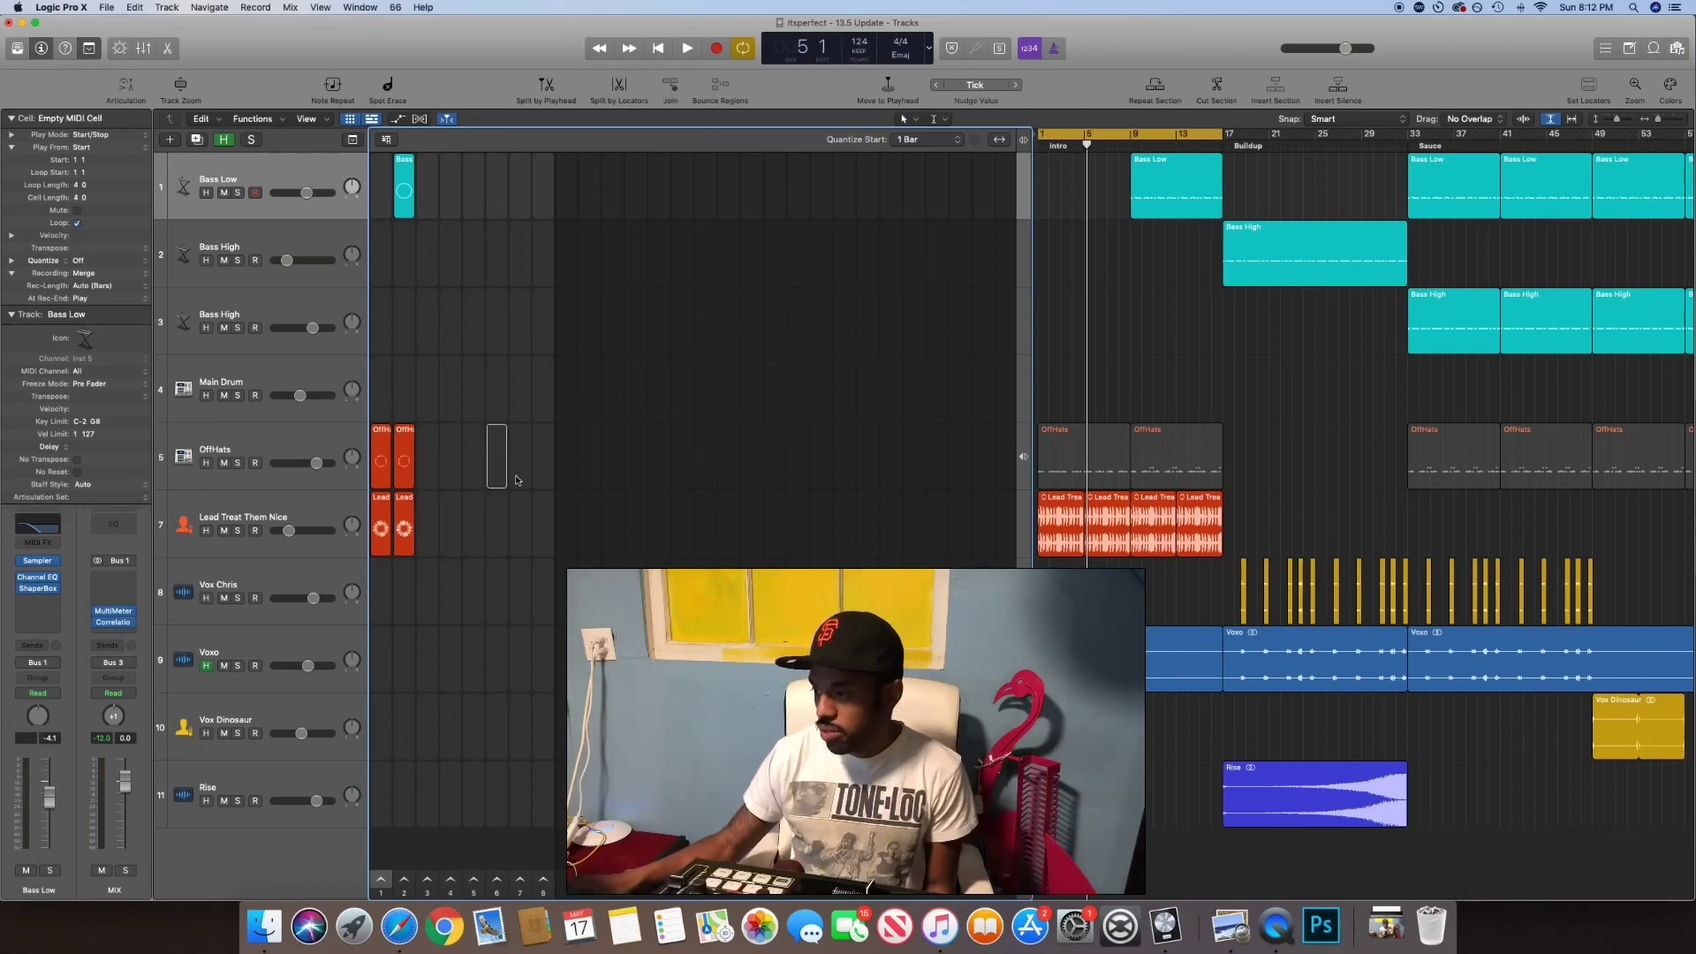
- Audition scene 1 while viewing the Tracks area and the Live Loops grid separately, and switch playback to scene 2
left_click(381, 878)
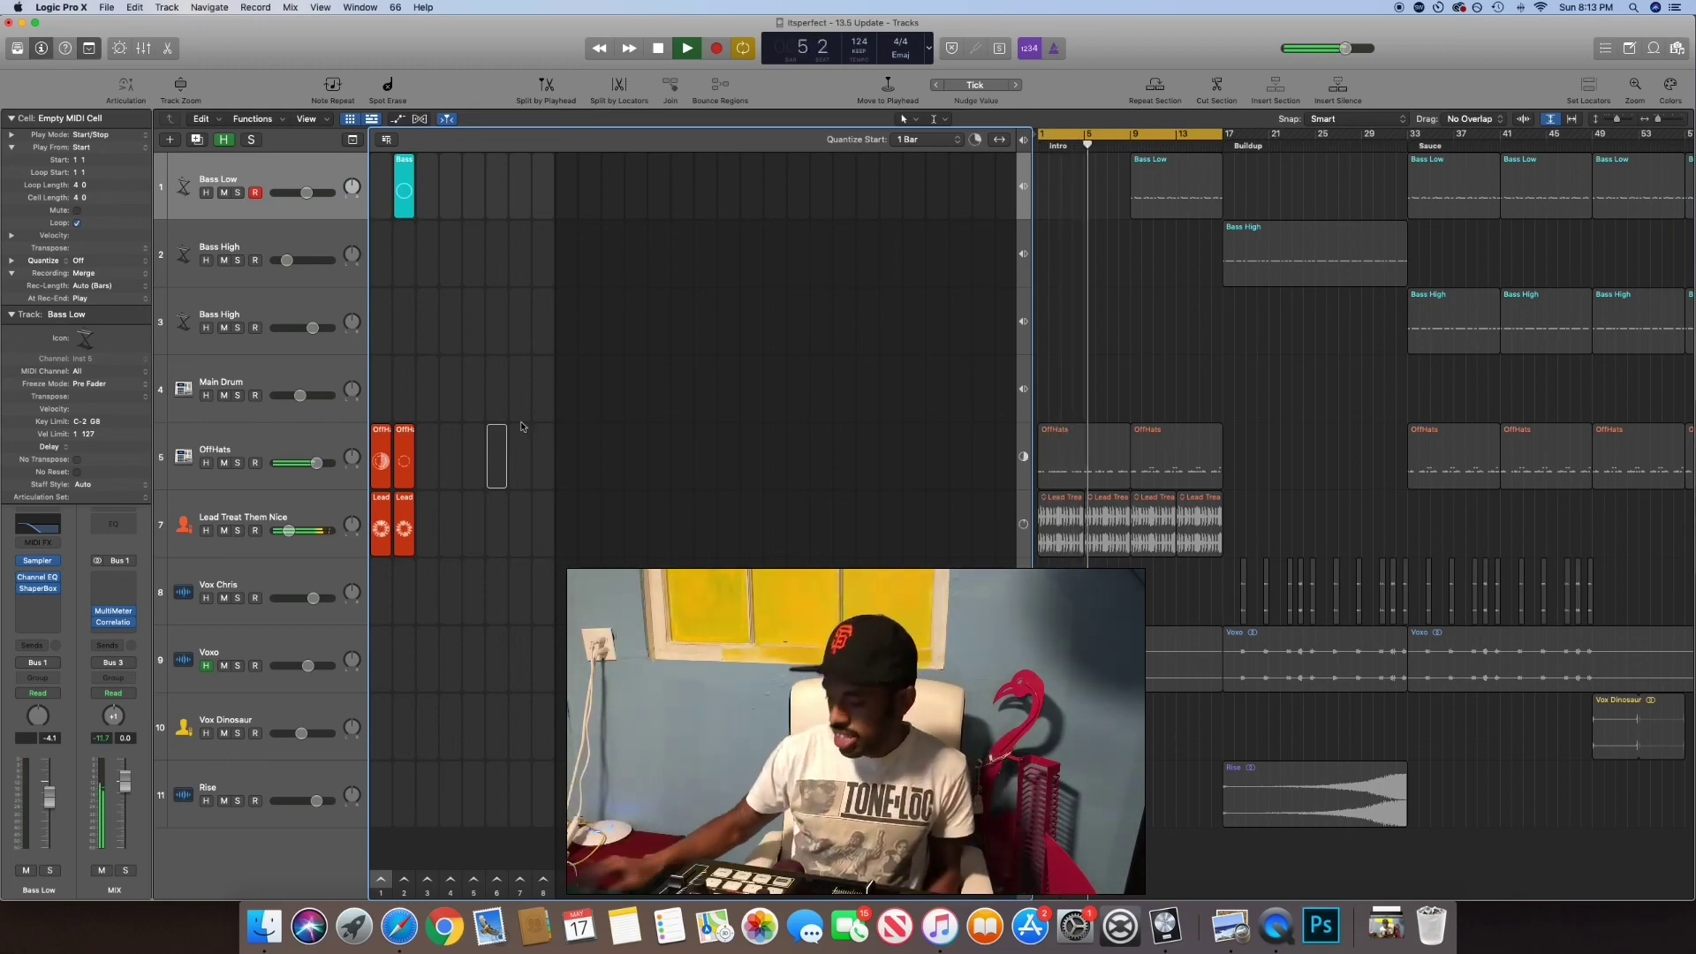
left_click(347, 119)
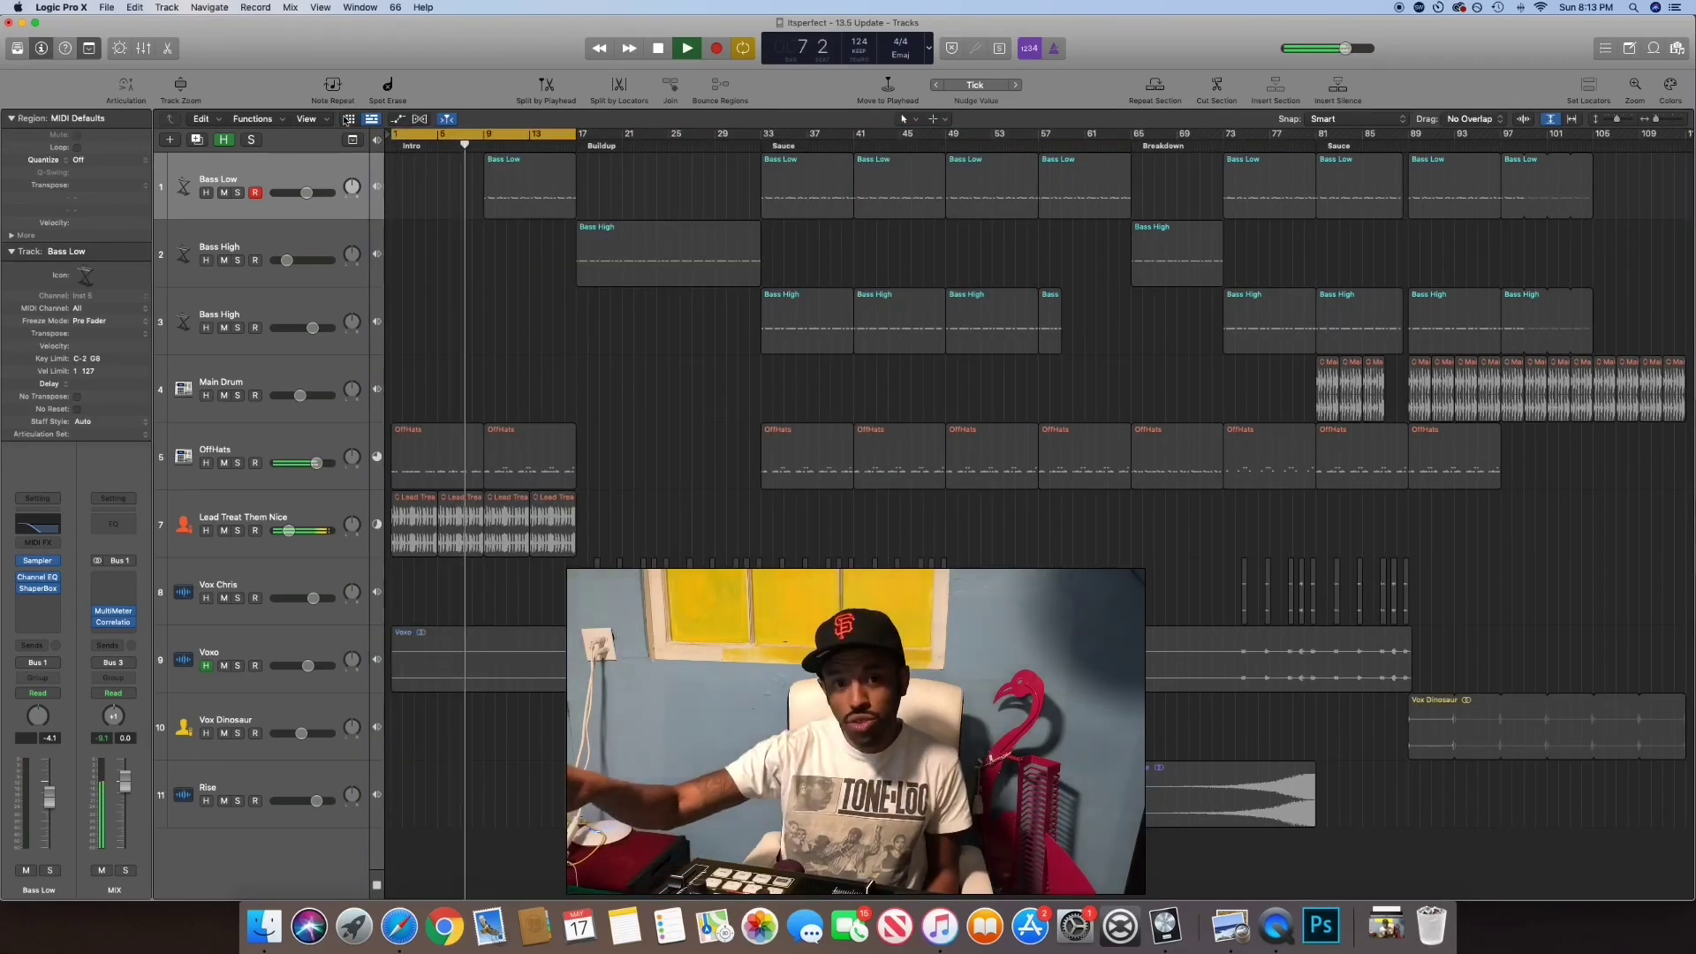
left_click(349, 119)
left_click(372, 119)
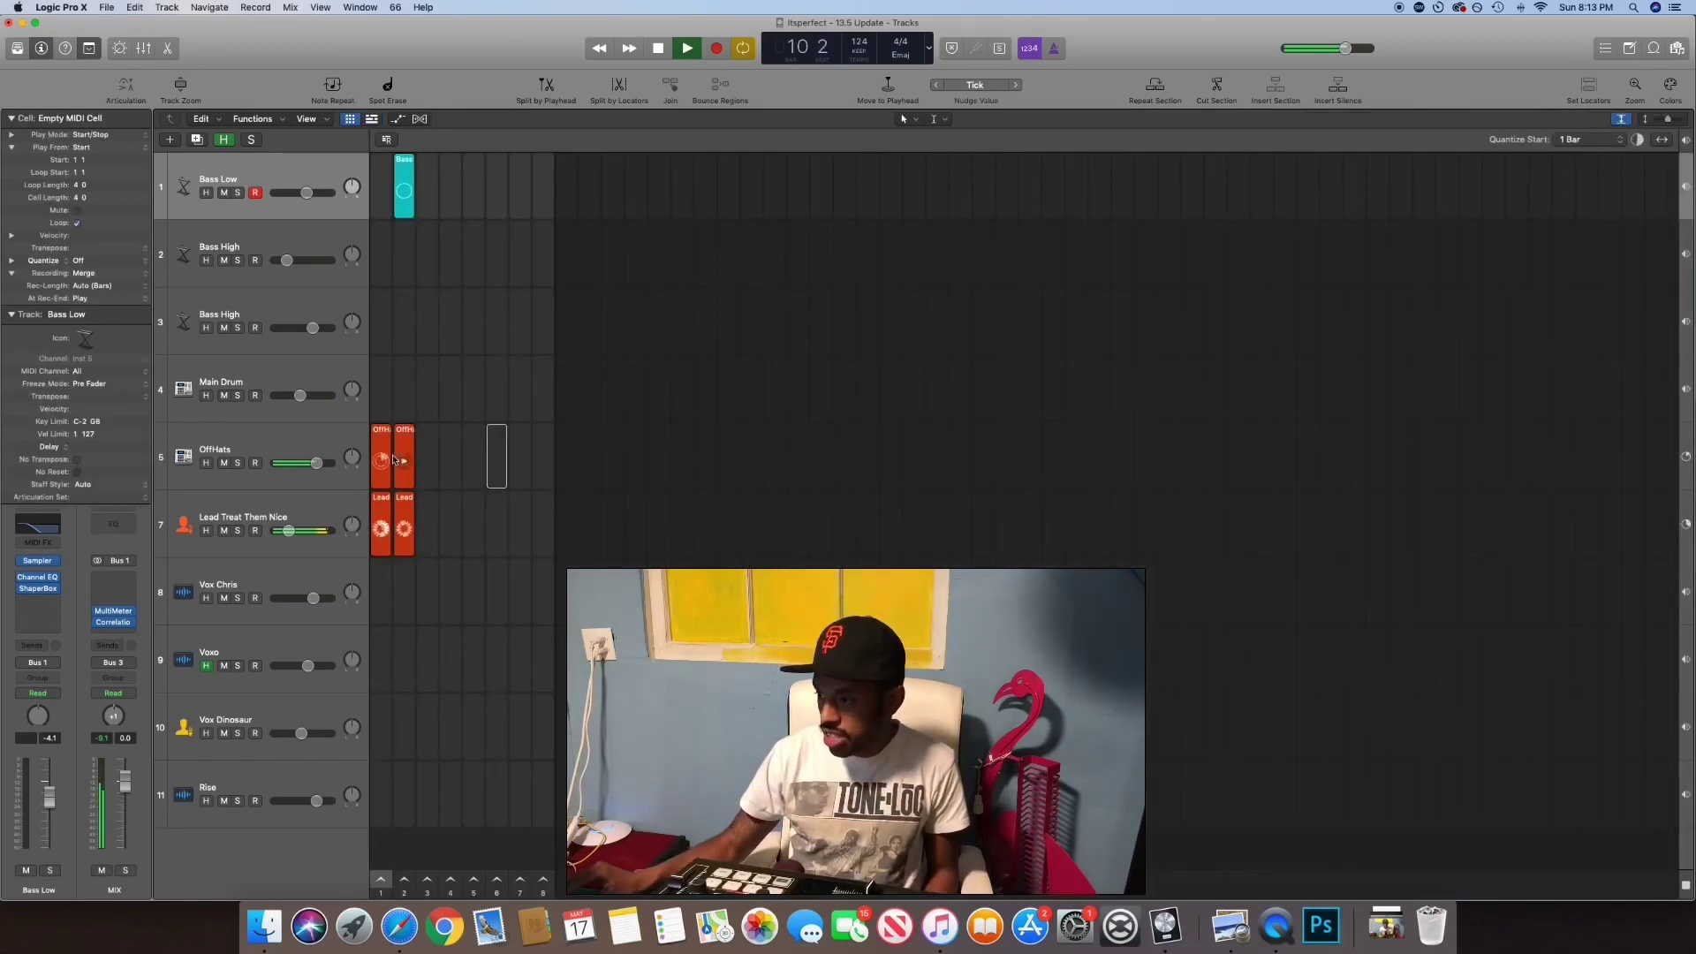
left_click(383, 528)
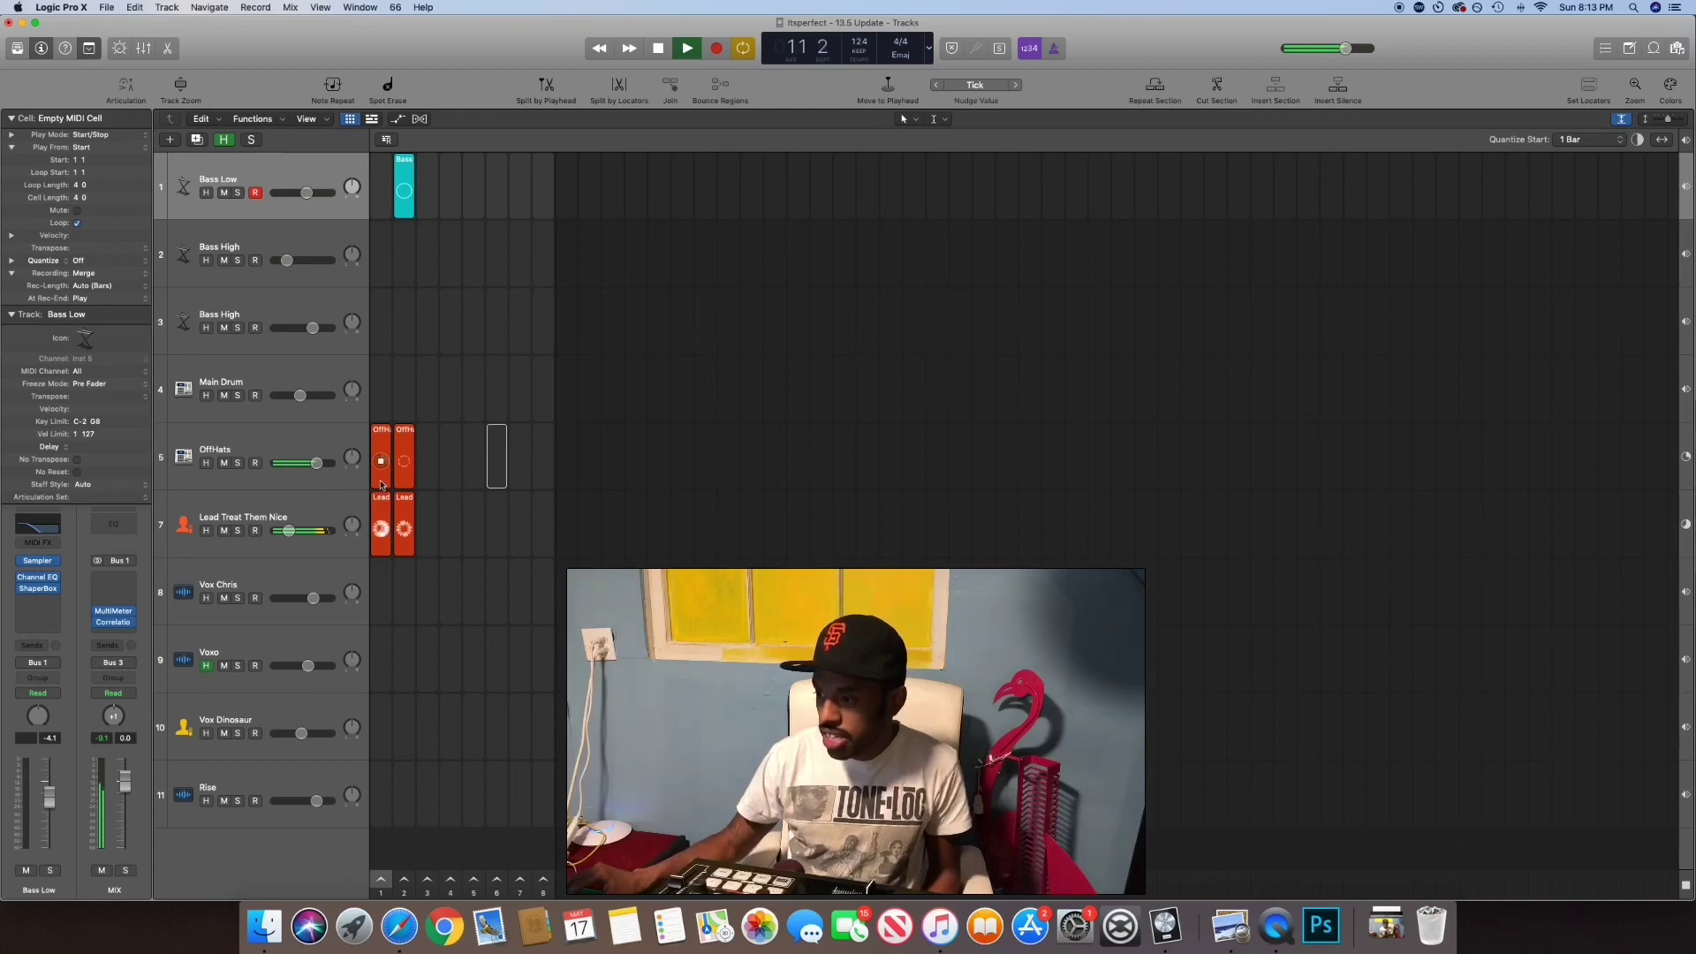
left_click(404, 880)
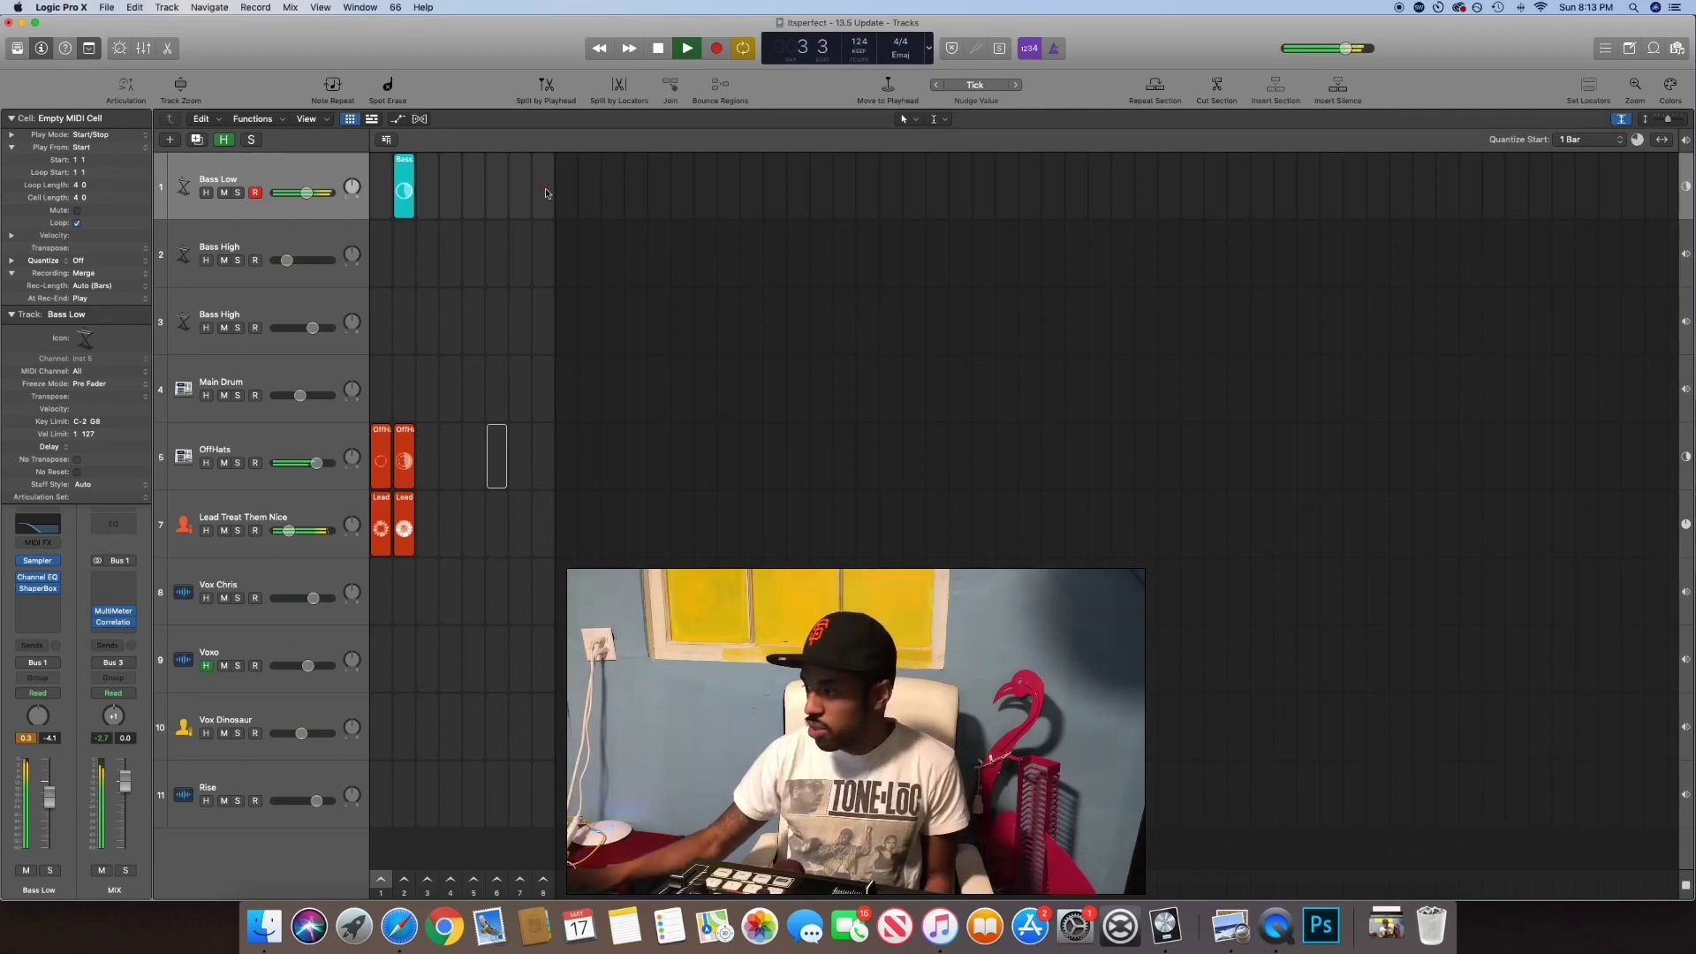
- Fill scene 3 with the Bass Low, Bass High and OffHats regions from bar 33 of the Sauce section, and stop playback
left_click(370, 120)
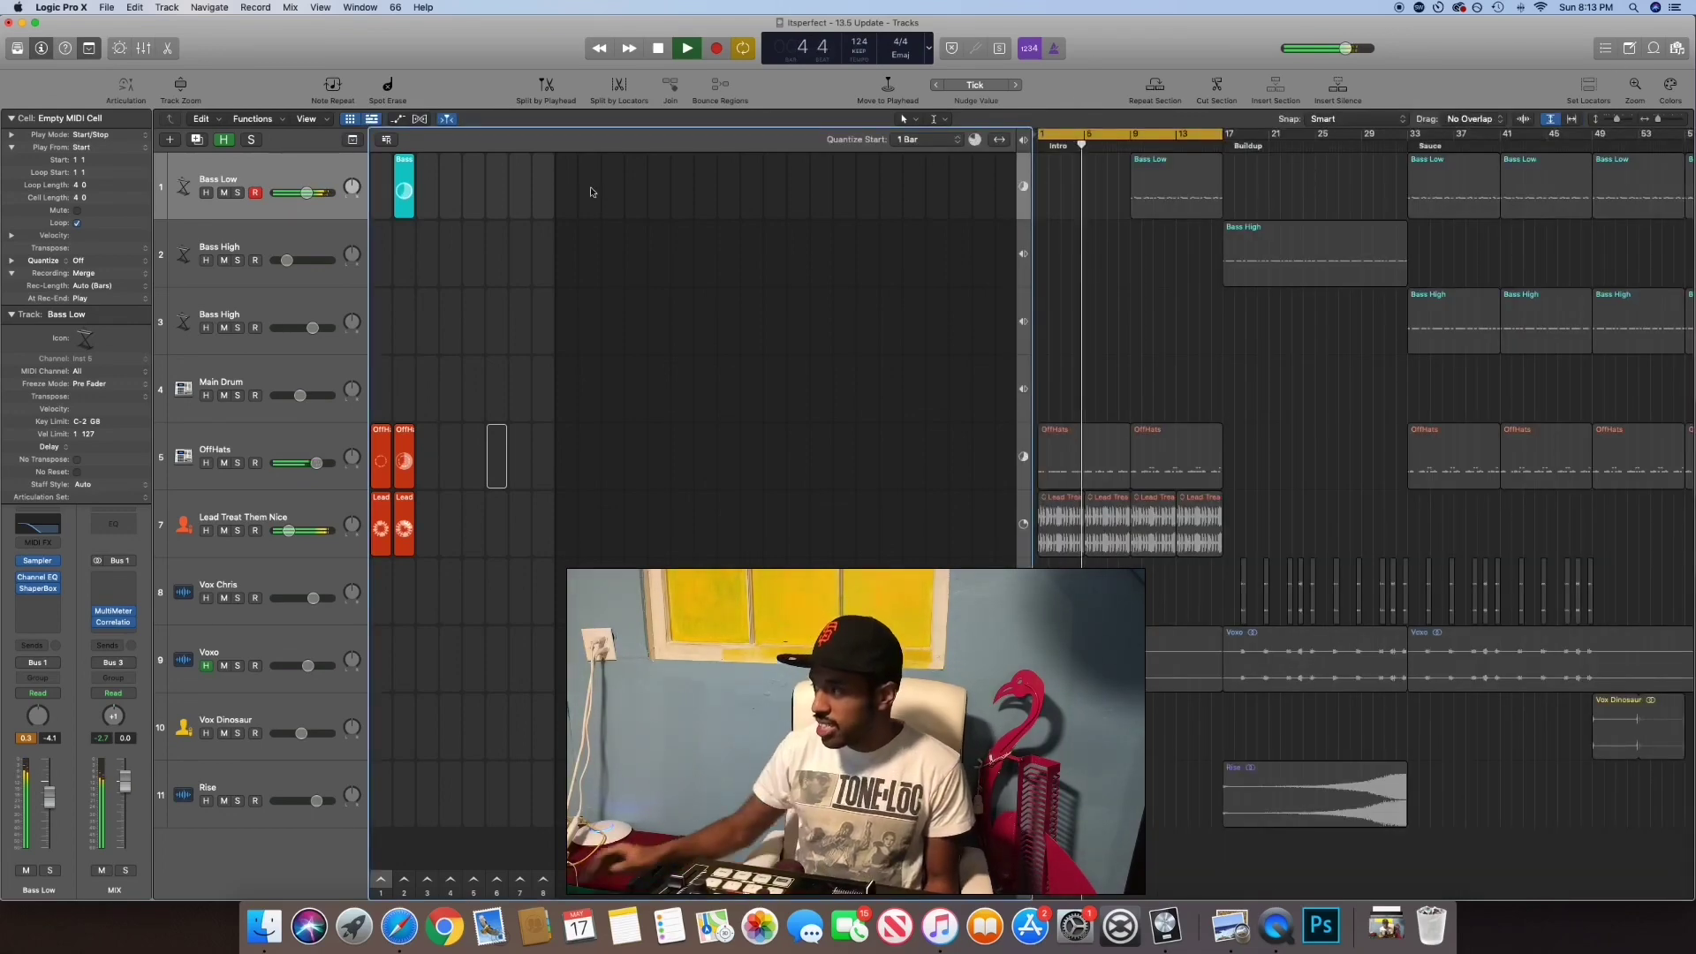
scroll(1104, 442, "right", 10)
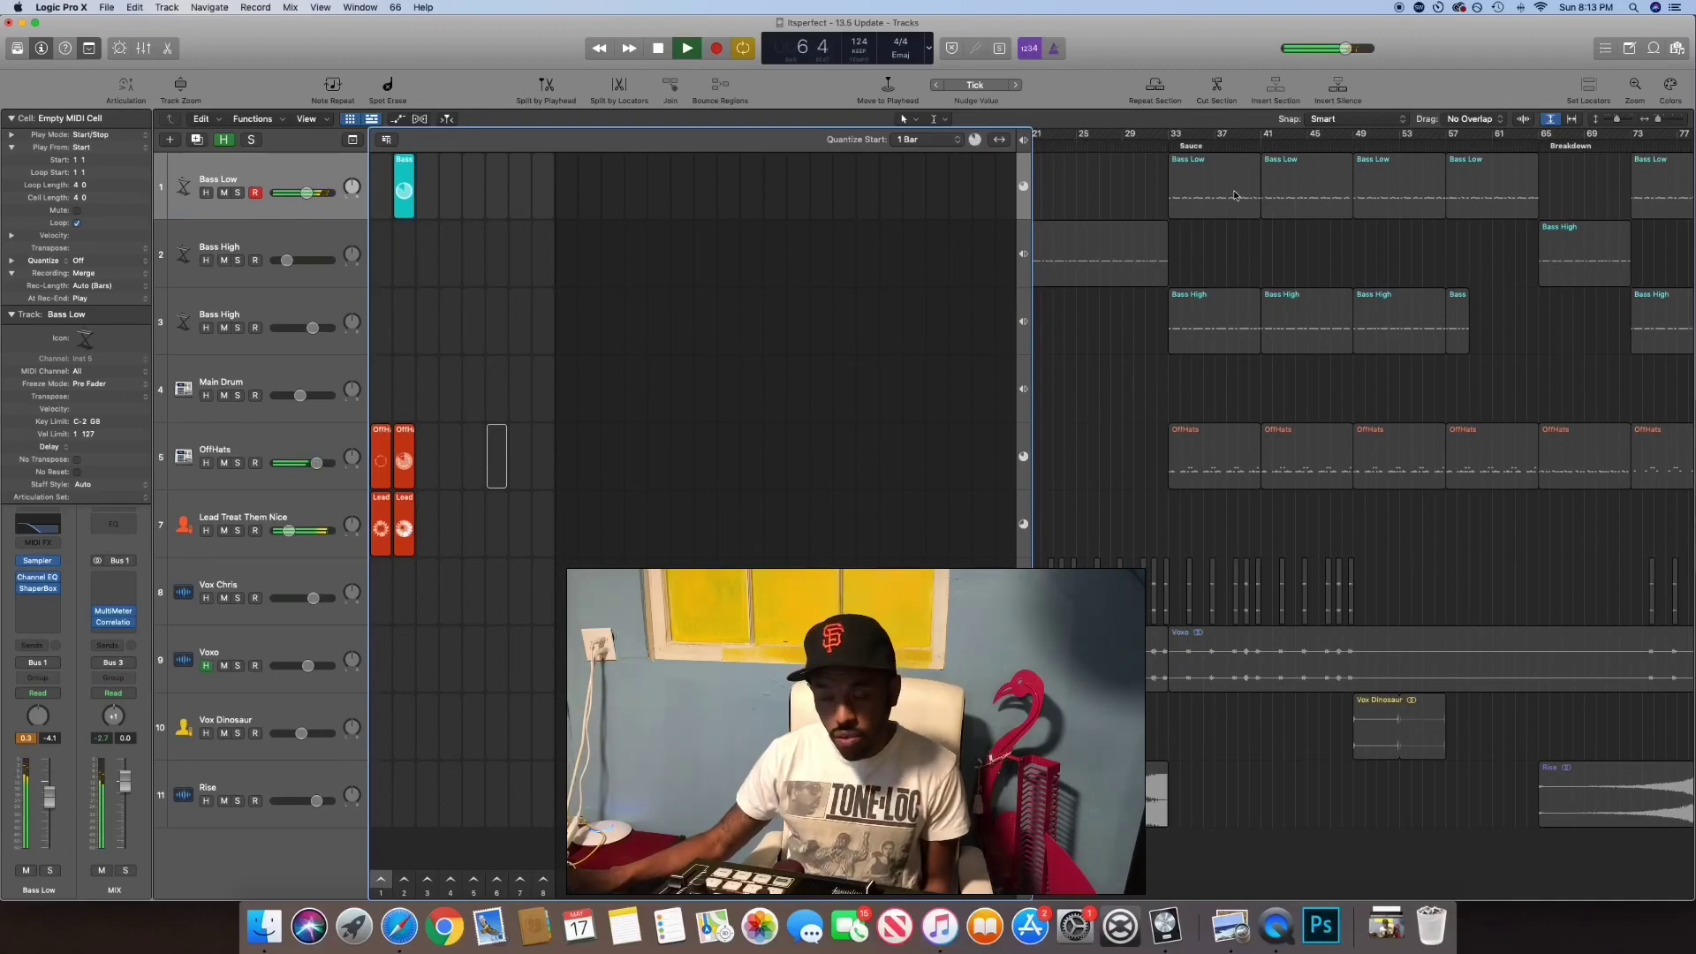
left_click_drag(1235, 191, 427, 198)
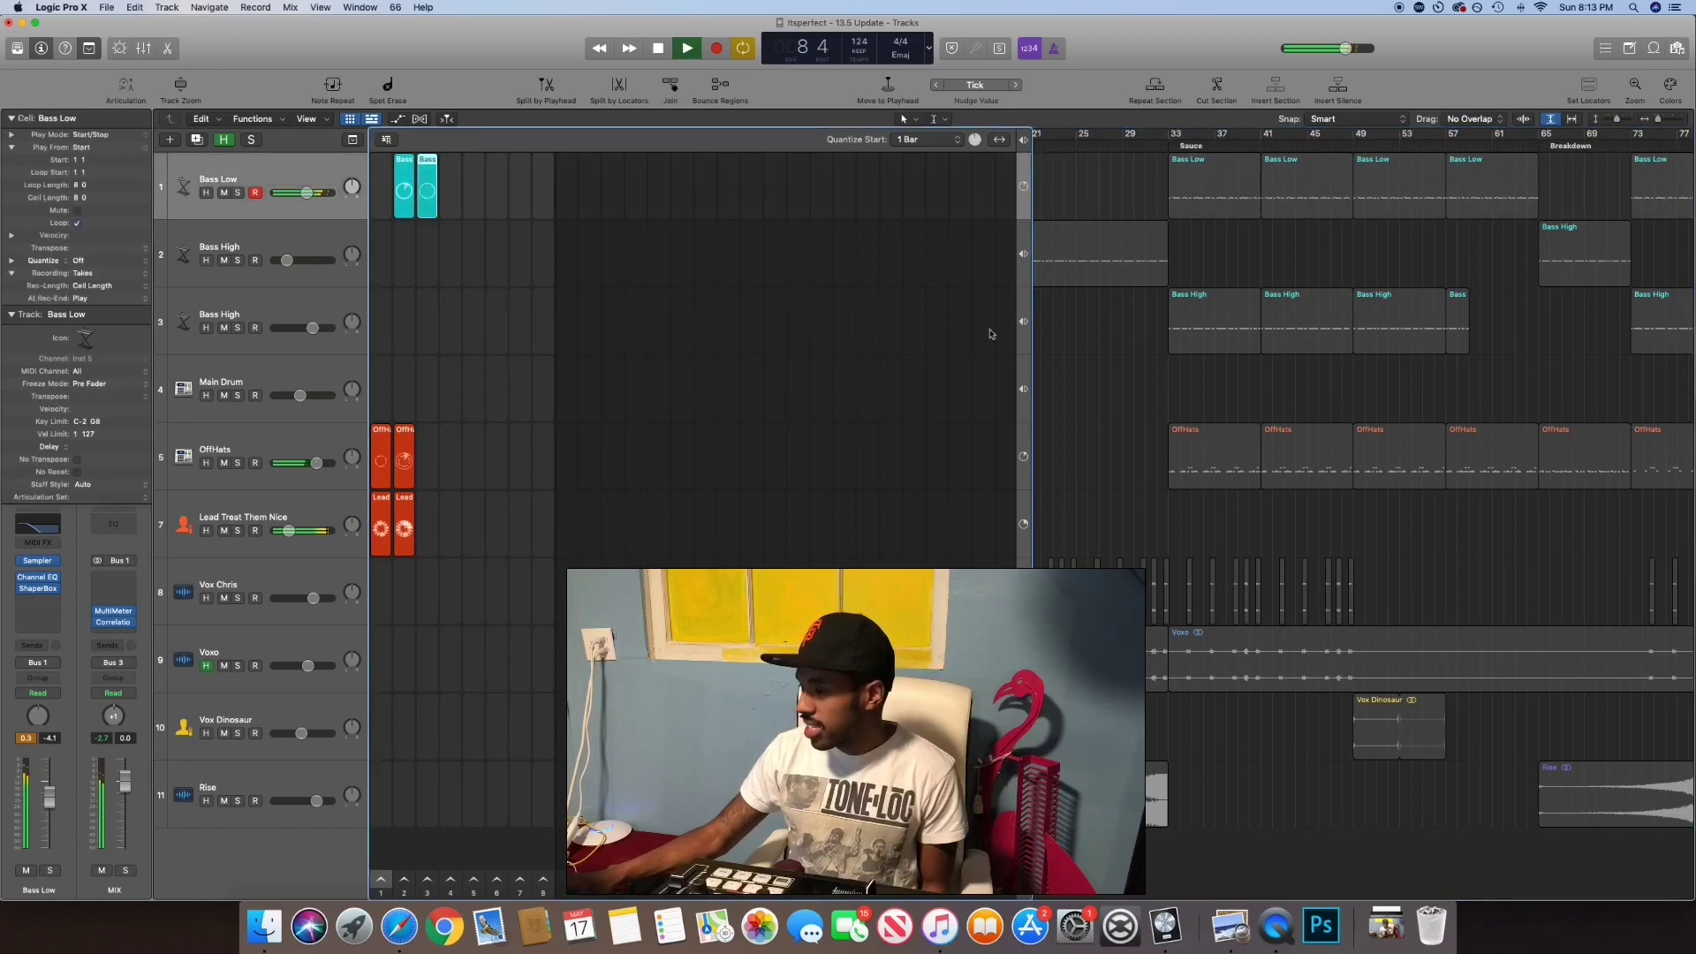
left_click_drag(1246, 327, 427, 322)
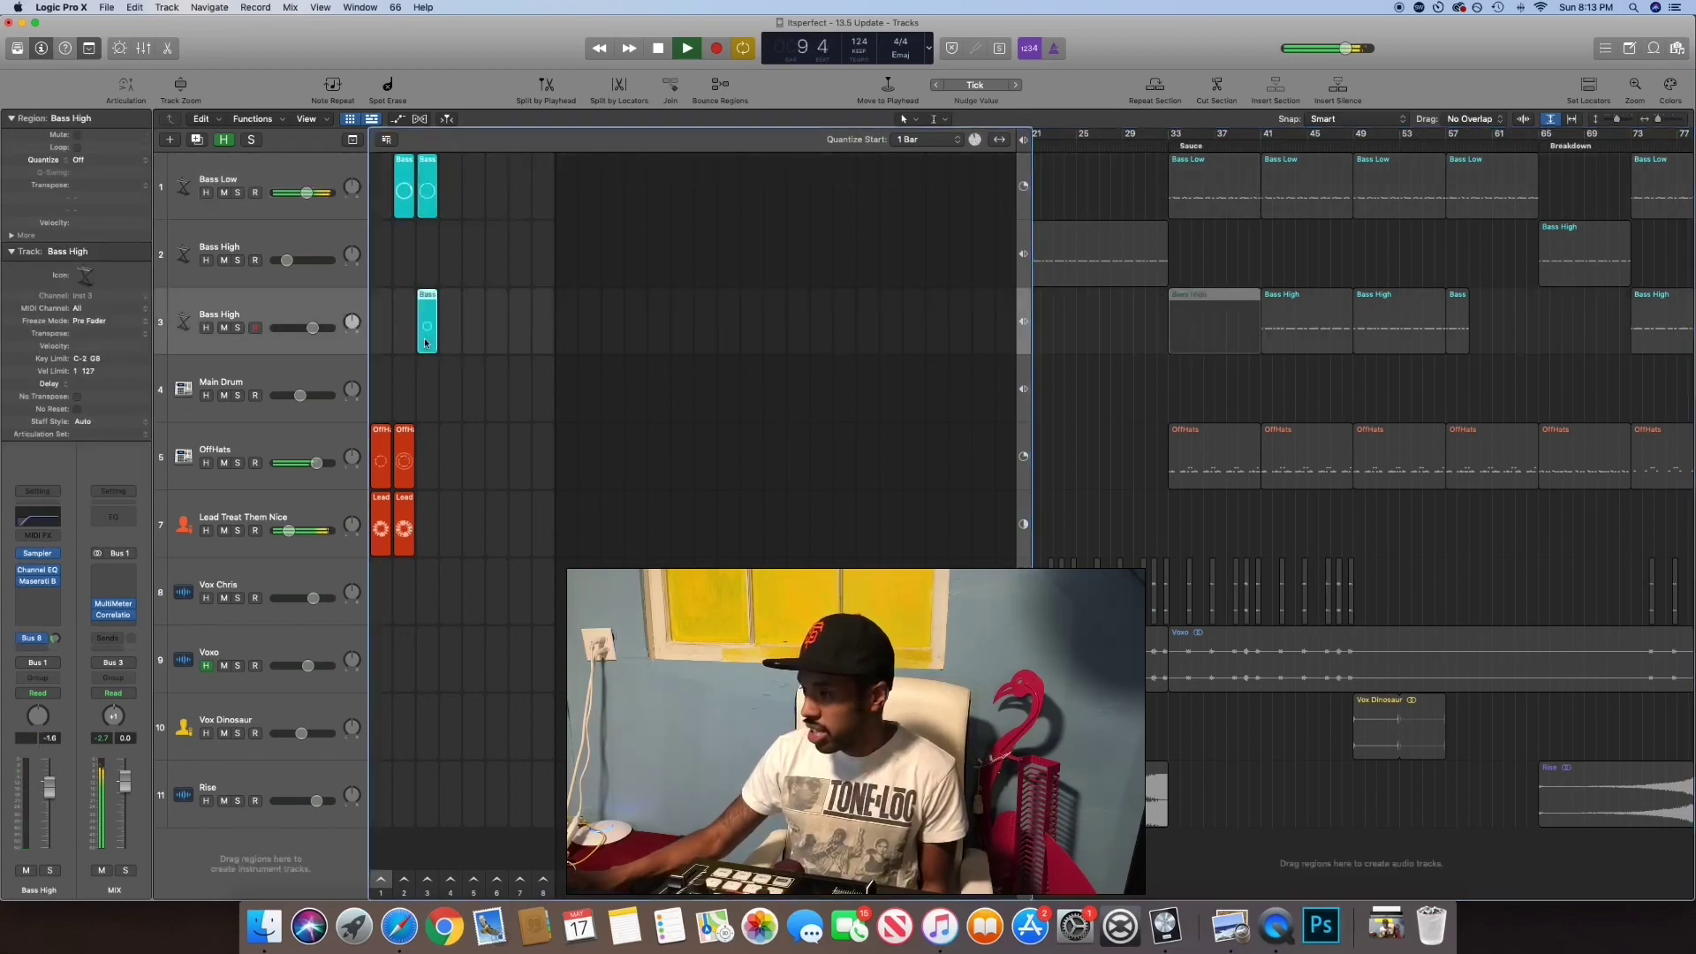
left_click_drag(1261, 444, 427, 457)
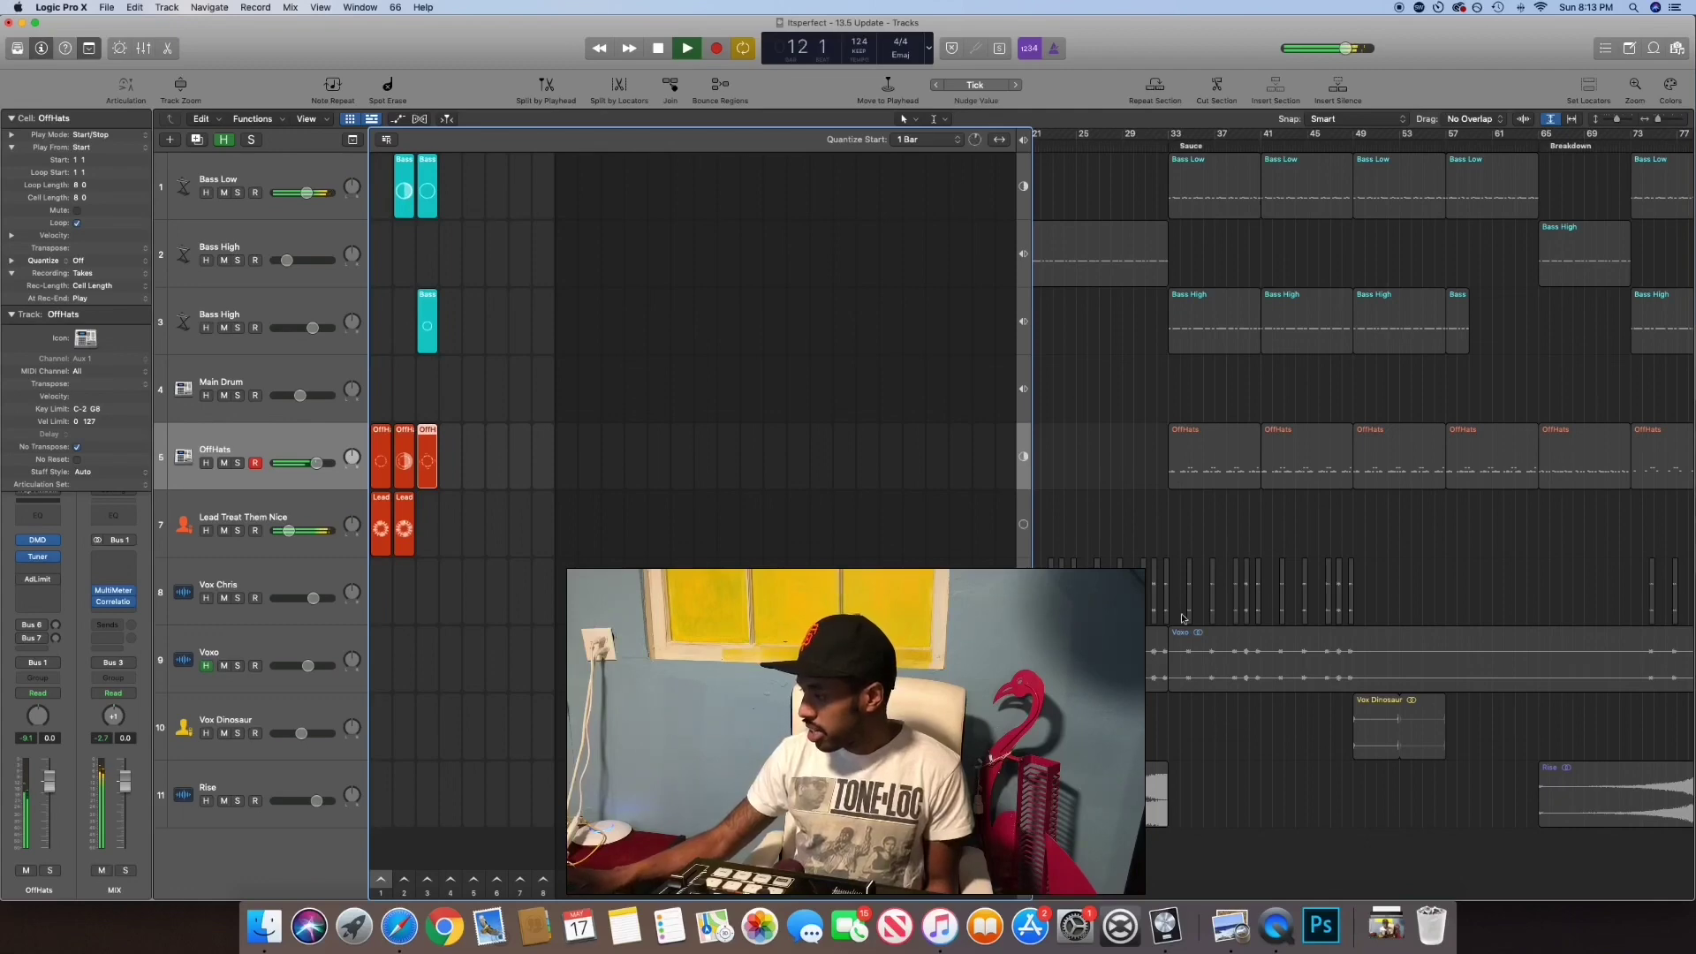
key("space")
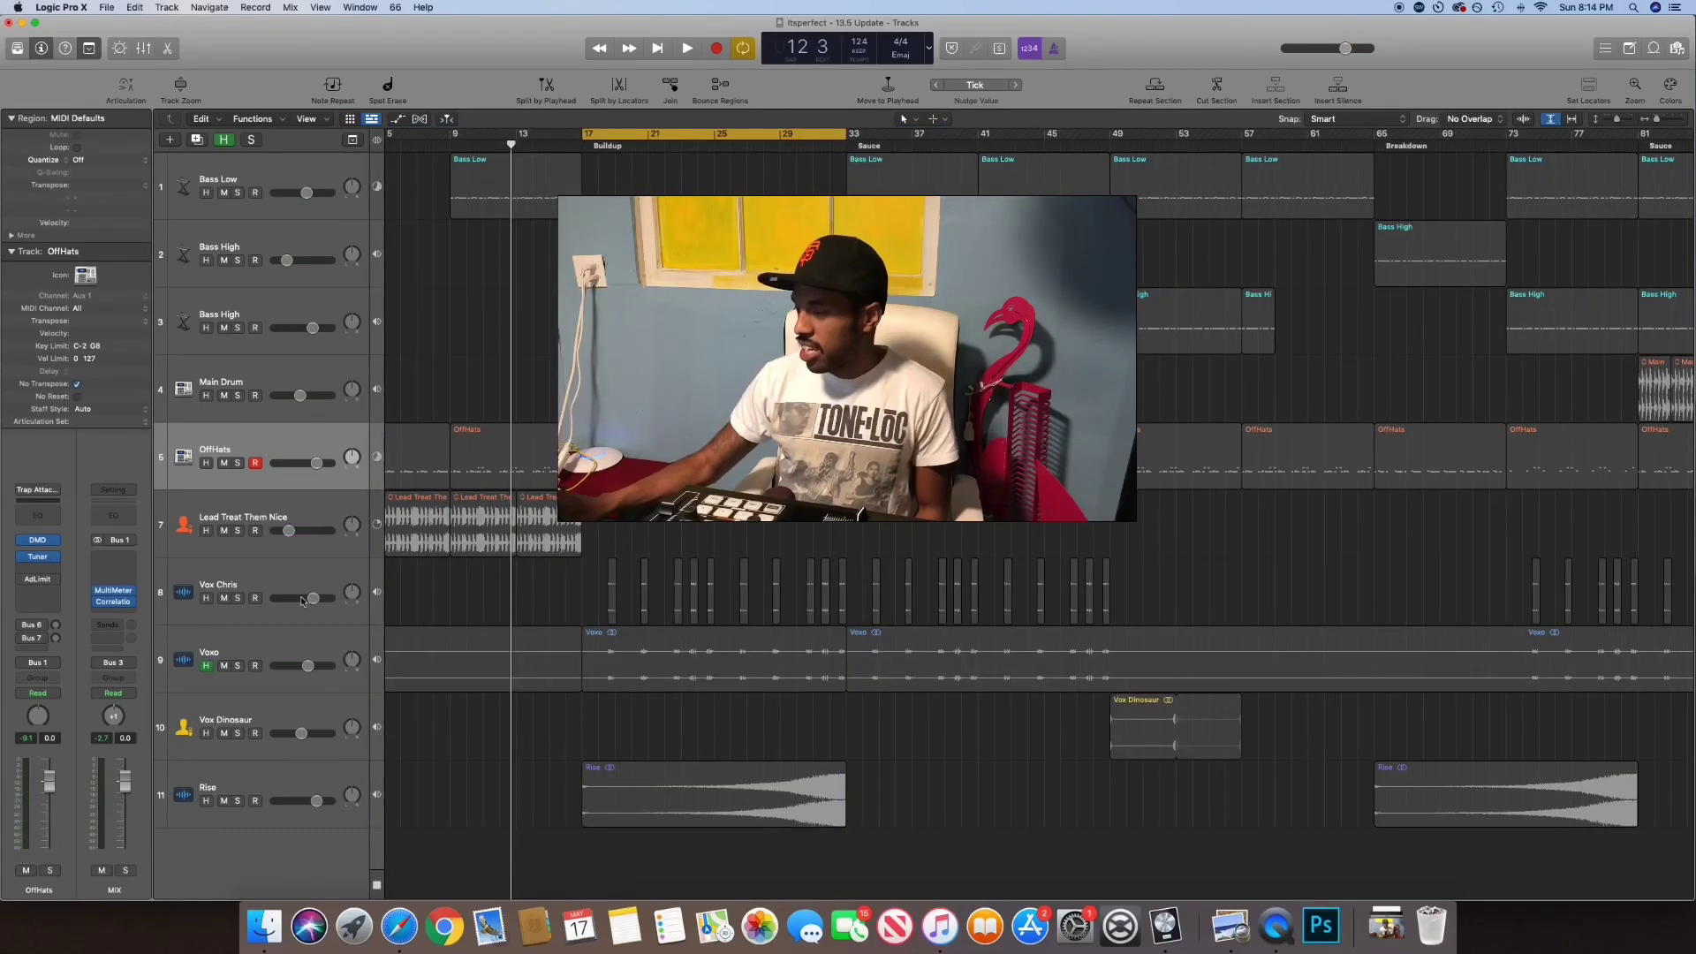
- Zoom in on the short vocal regions of track 8 within the Buildup to examine them, and zoom back out
left_click(290, 603)
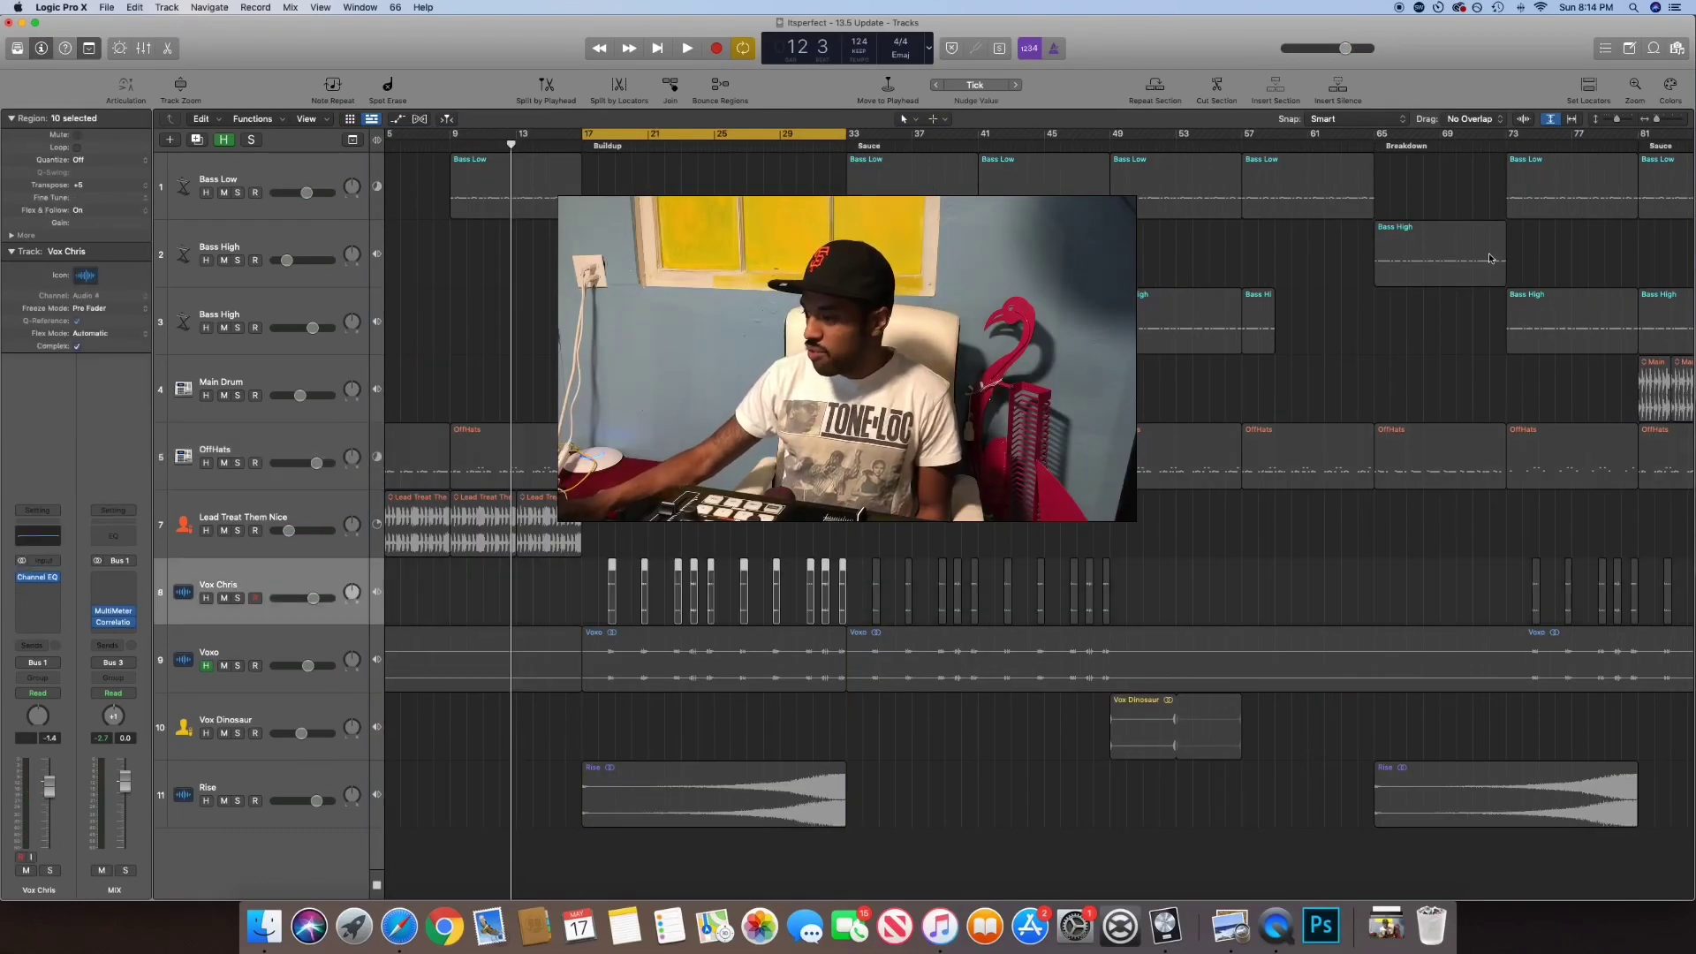
key("z")
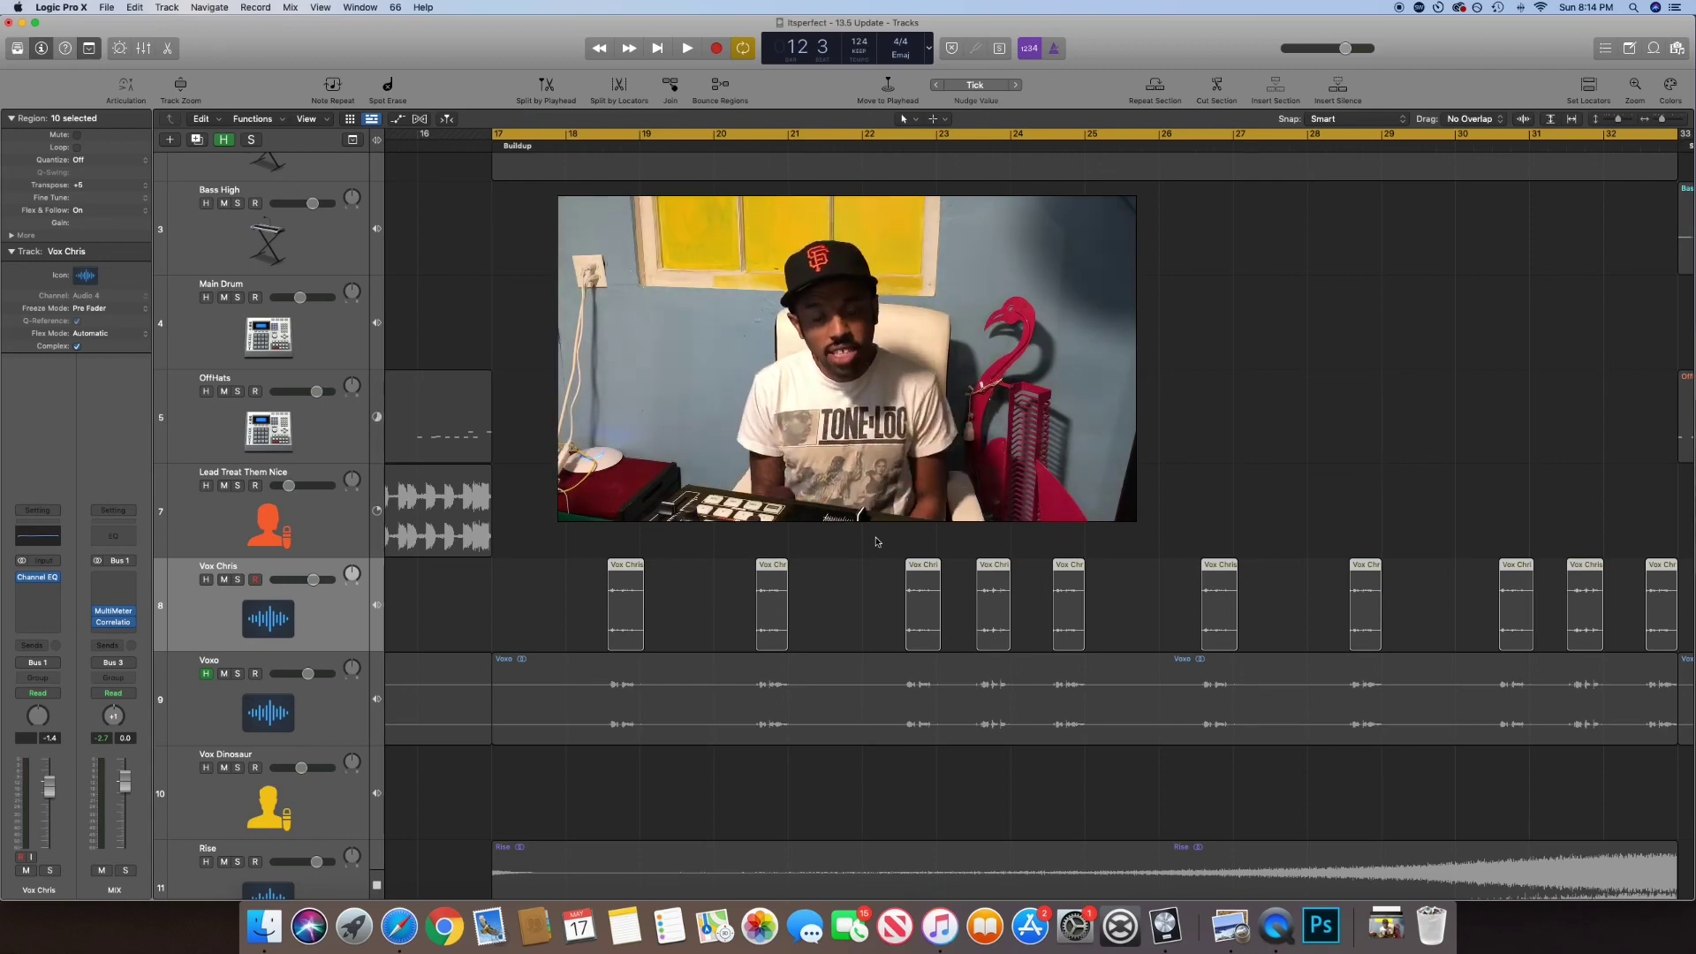
key("z")
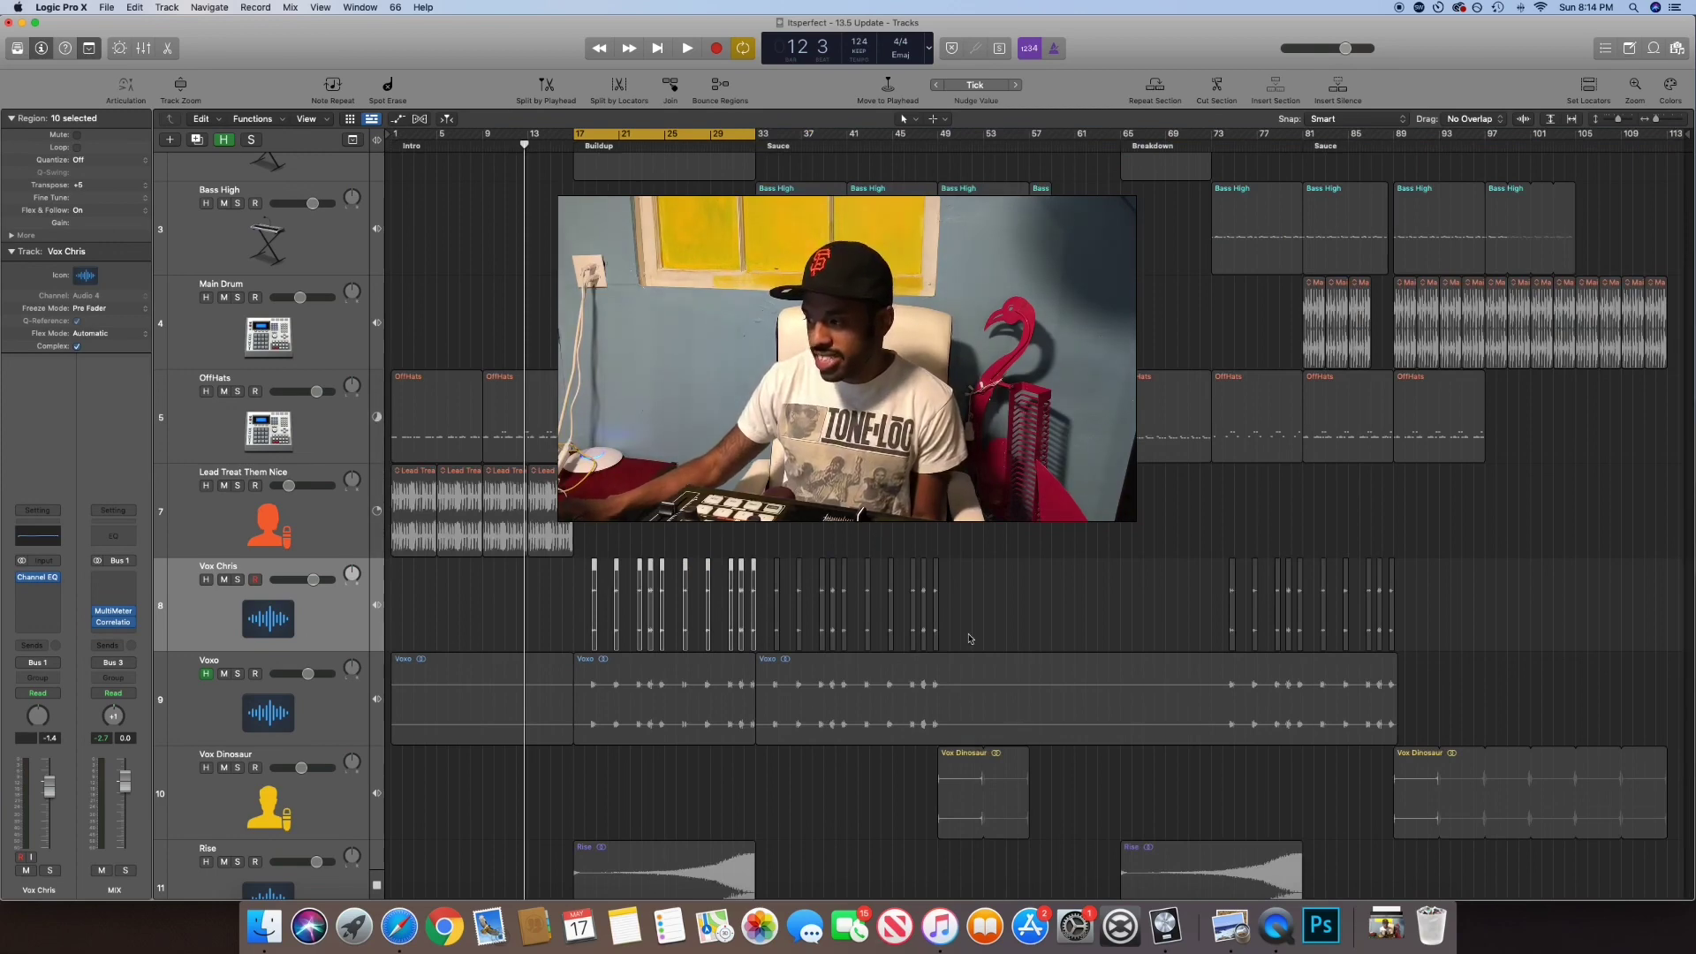
- Copy the Buildup region of the Voxo track into its scene 3 cell in the Live Loops grid and play scene 3
left_click(269, 711)
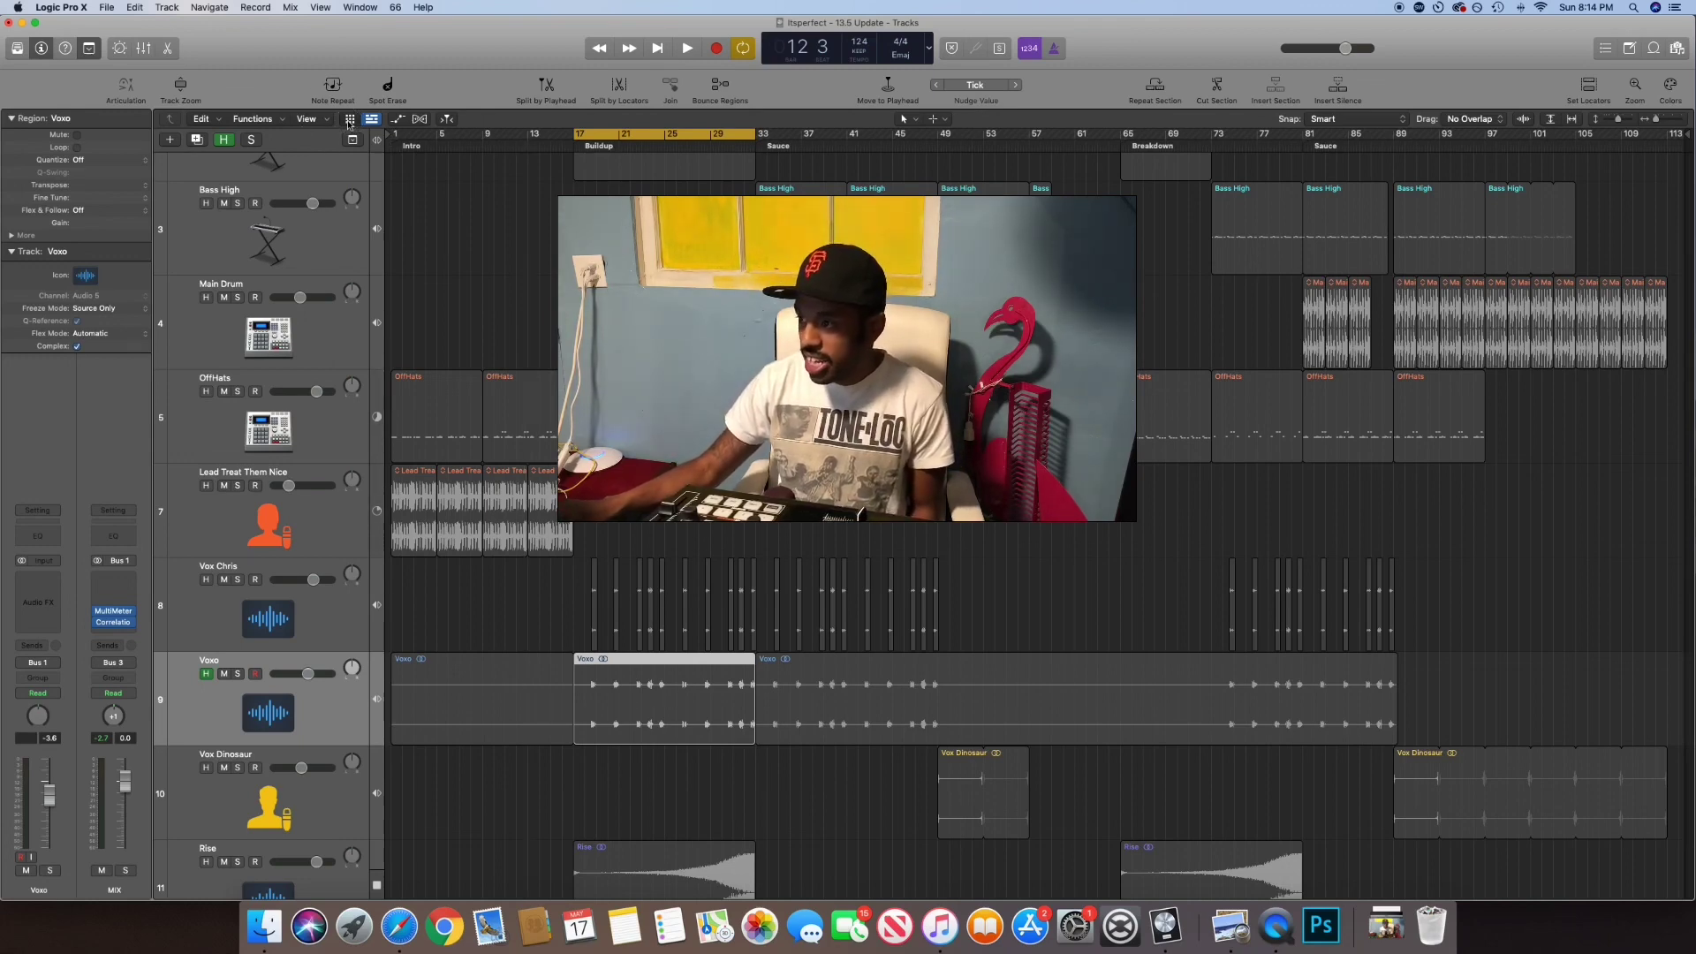
left_click(350, 118)
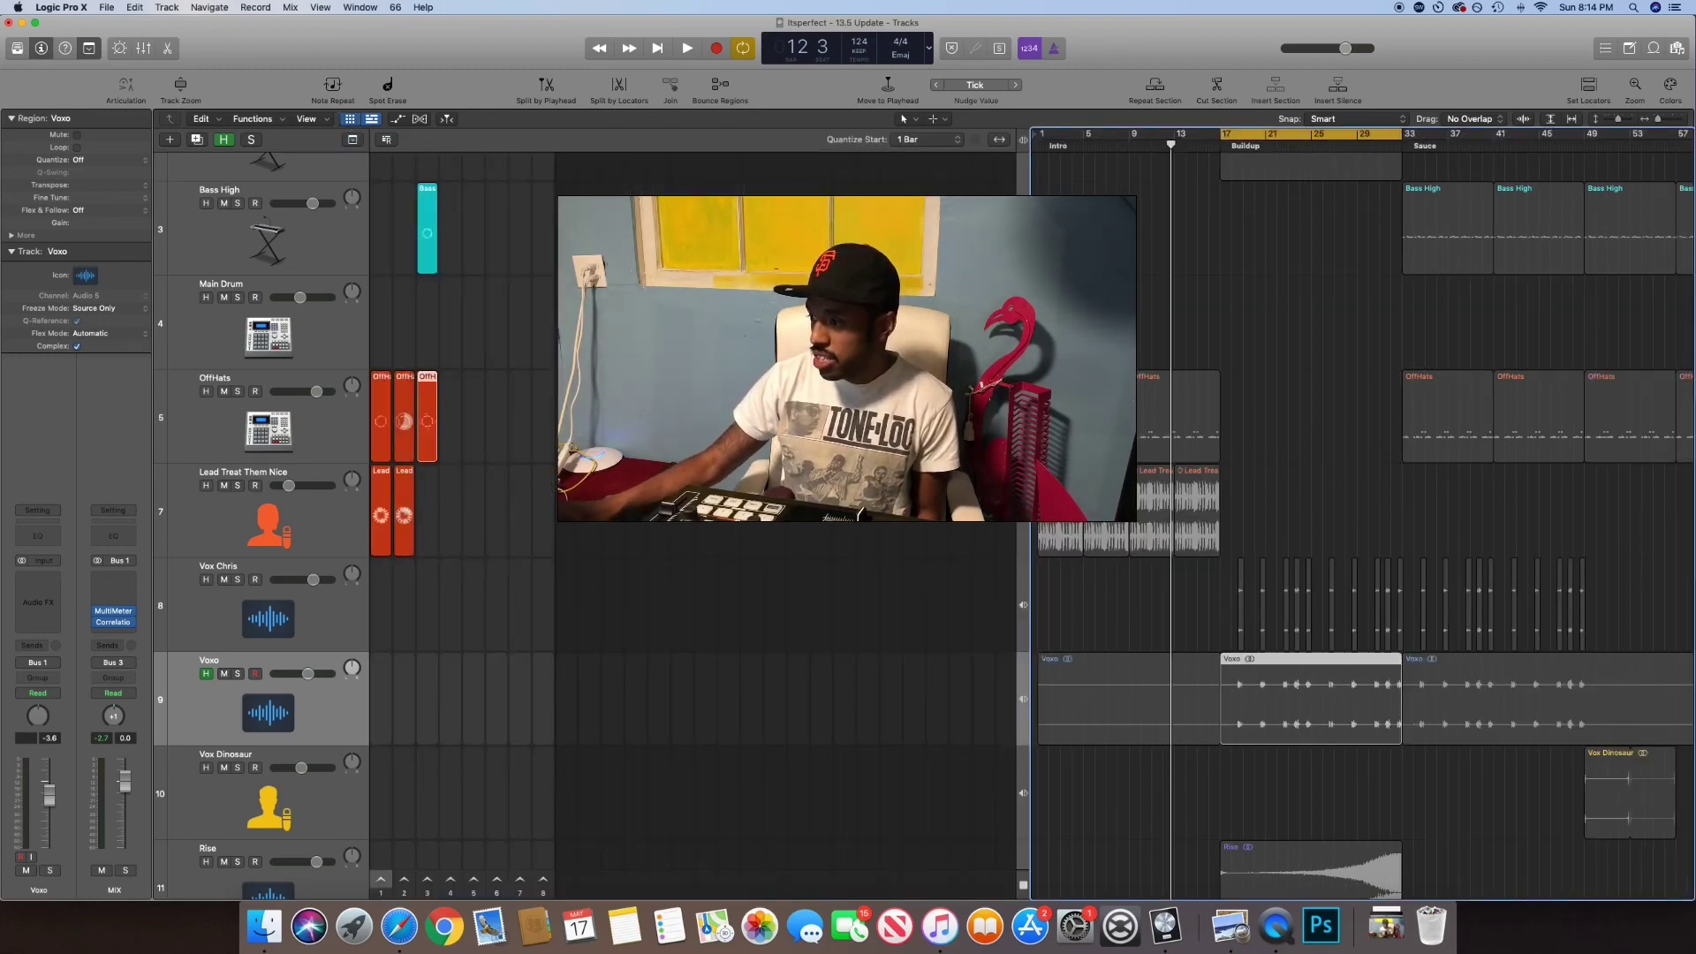
left_click_drag(1307, 697, 433, 723)
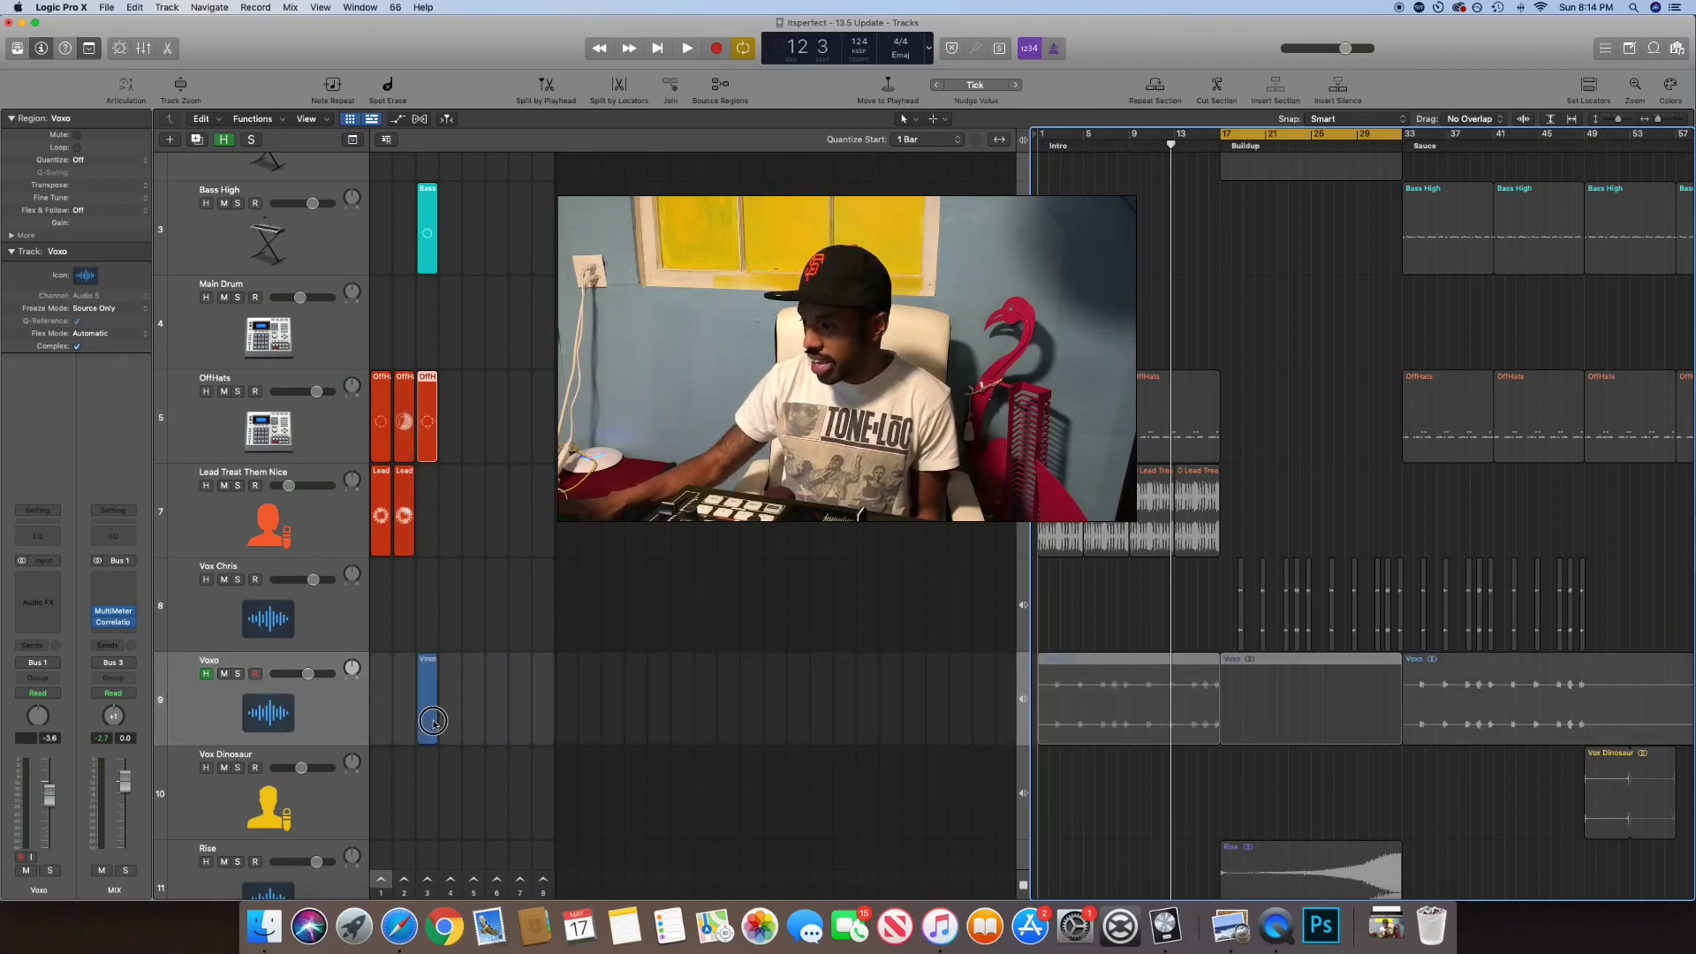
left_click(434, 722)
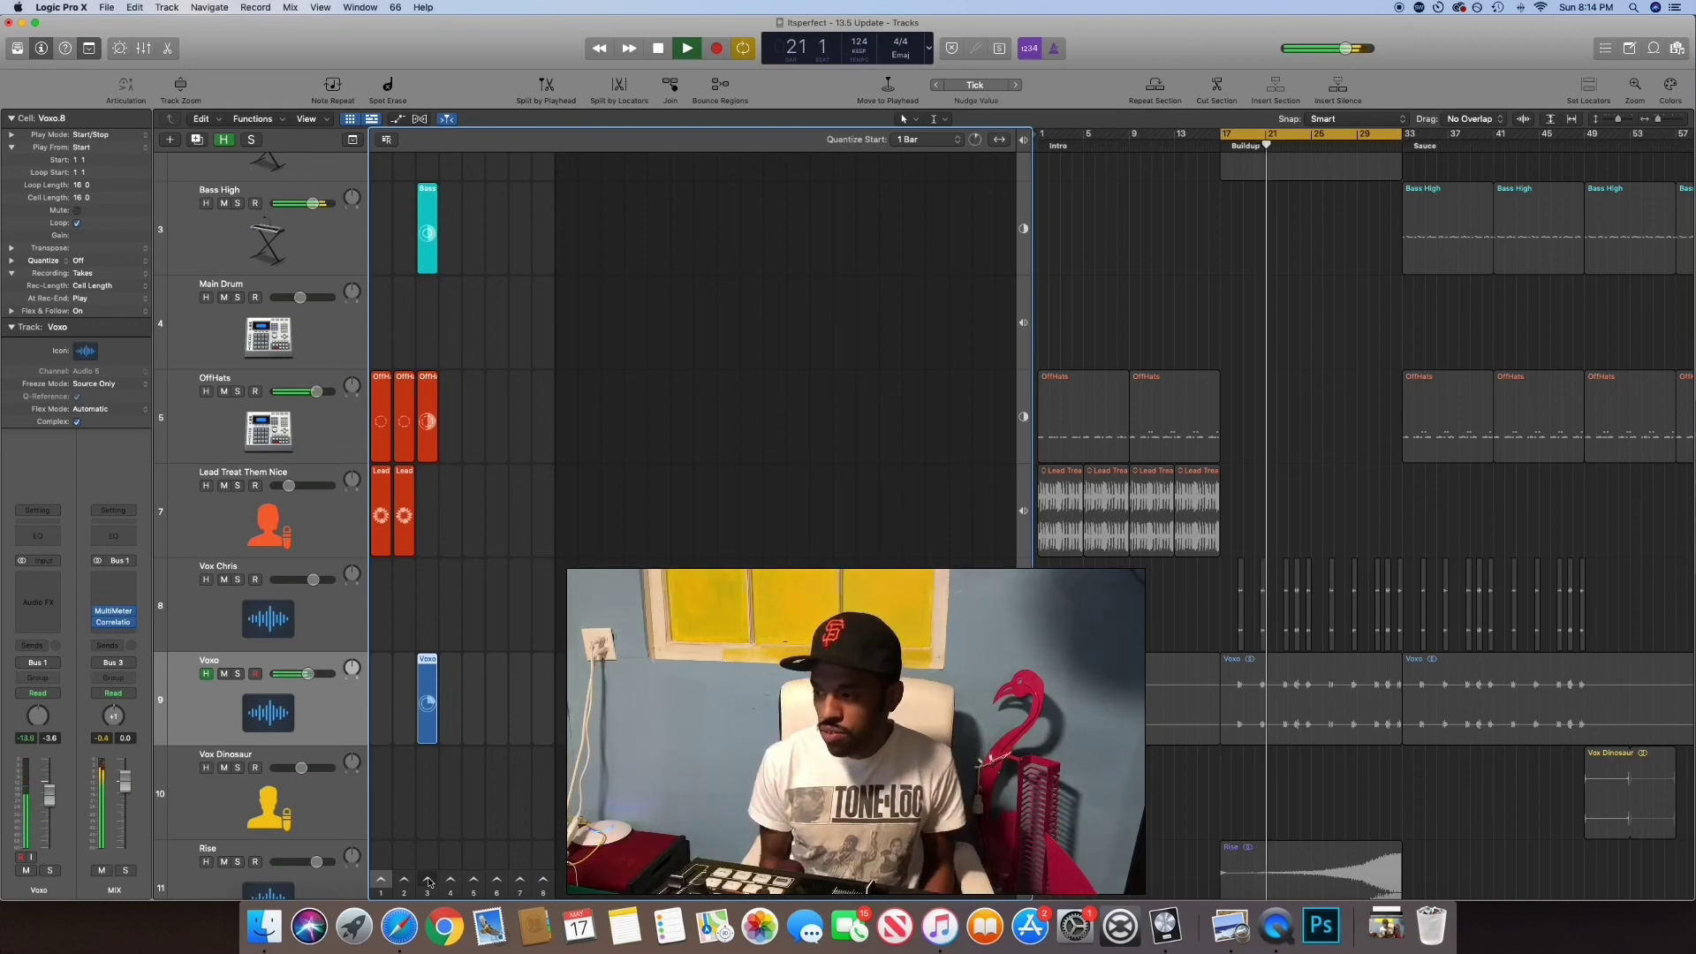
- Audition individual cells during playback by toggling Voxo in scene 3 and the OffHats and Lead Treat Them Nice cells in scene 2
left_click(427, 704)
left_click(403, 420)
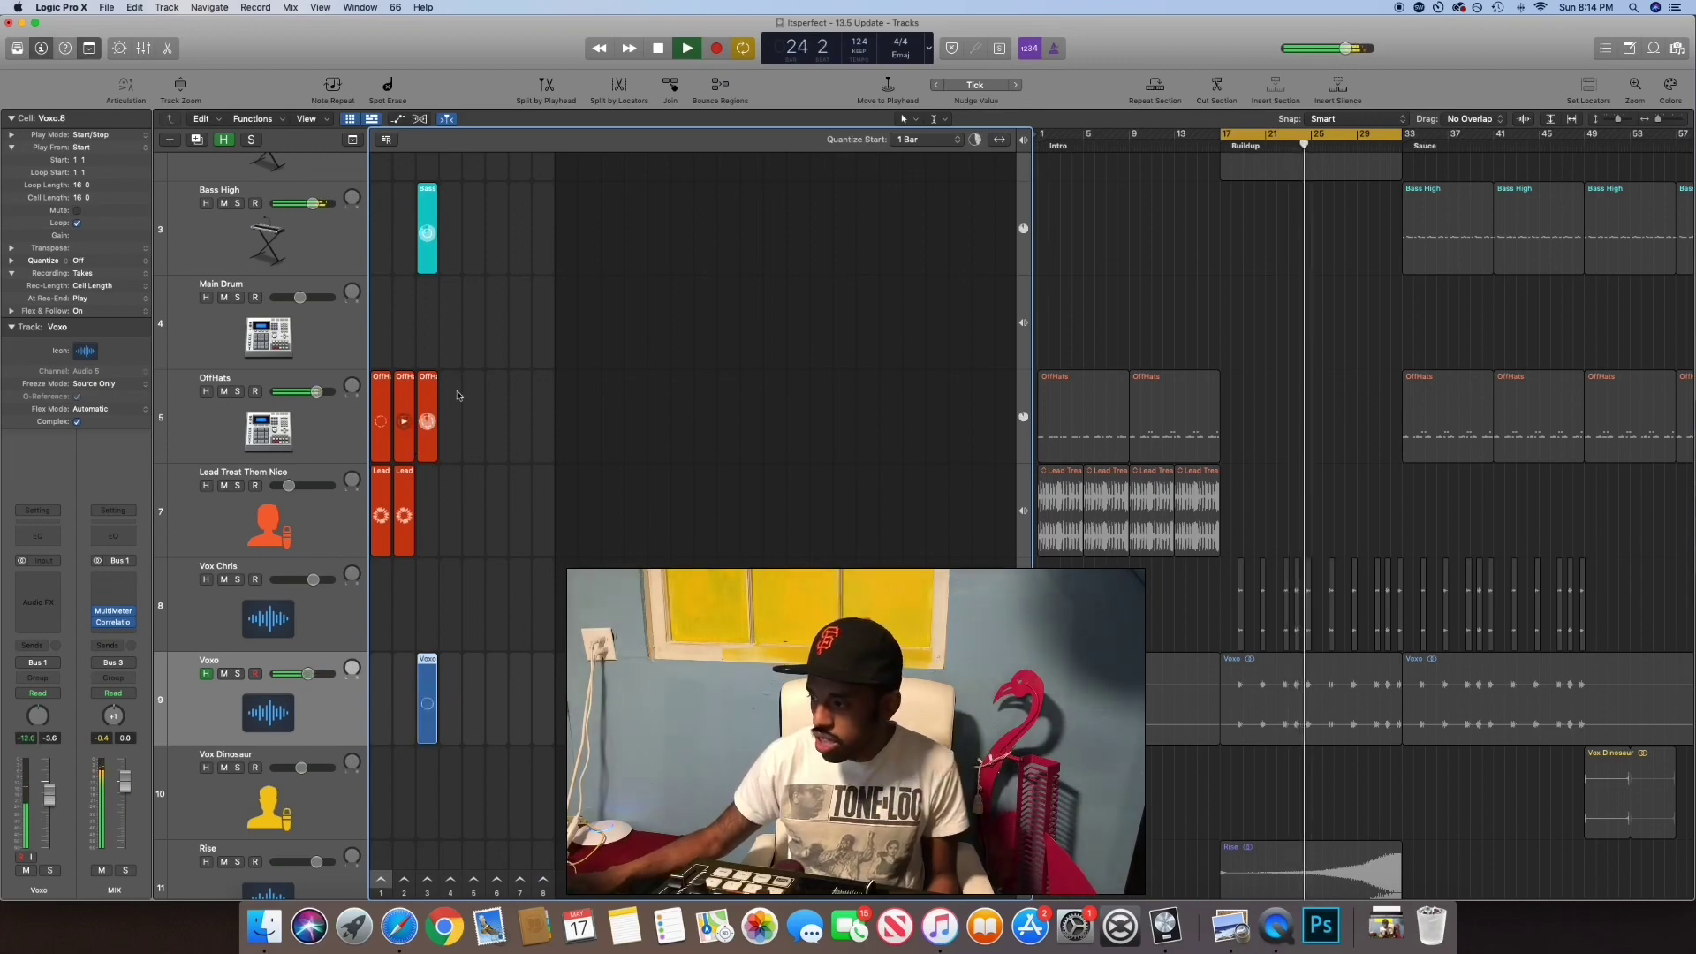
left_click(388, 425)
left_click(404, 516)
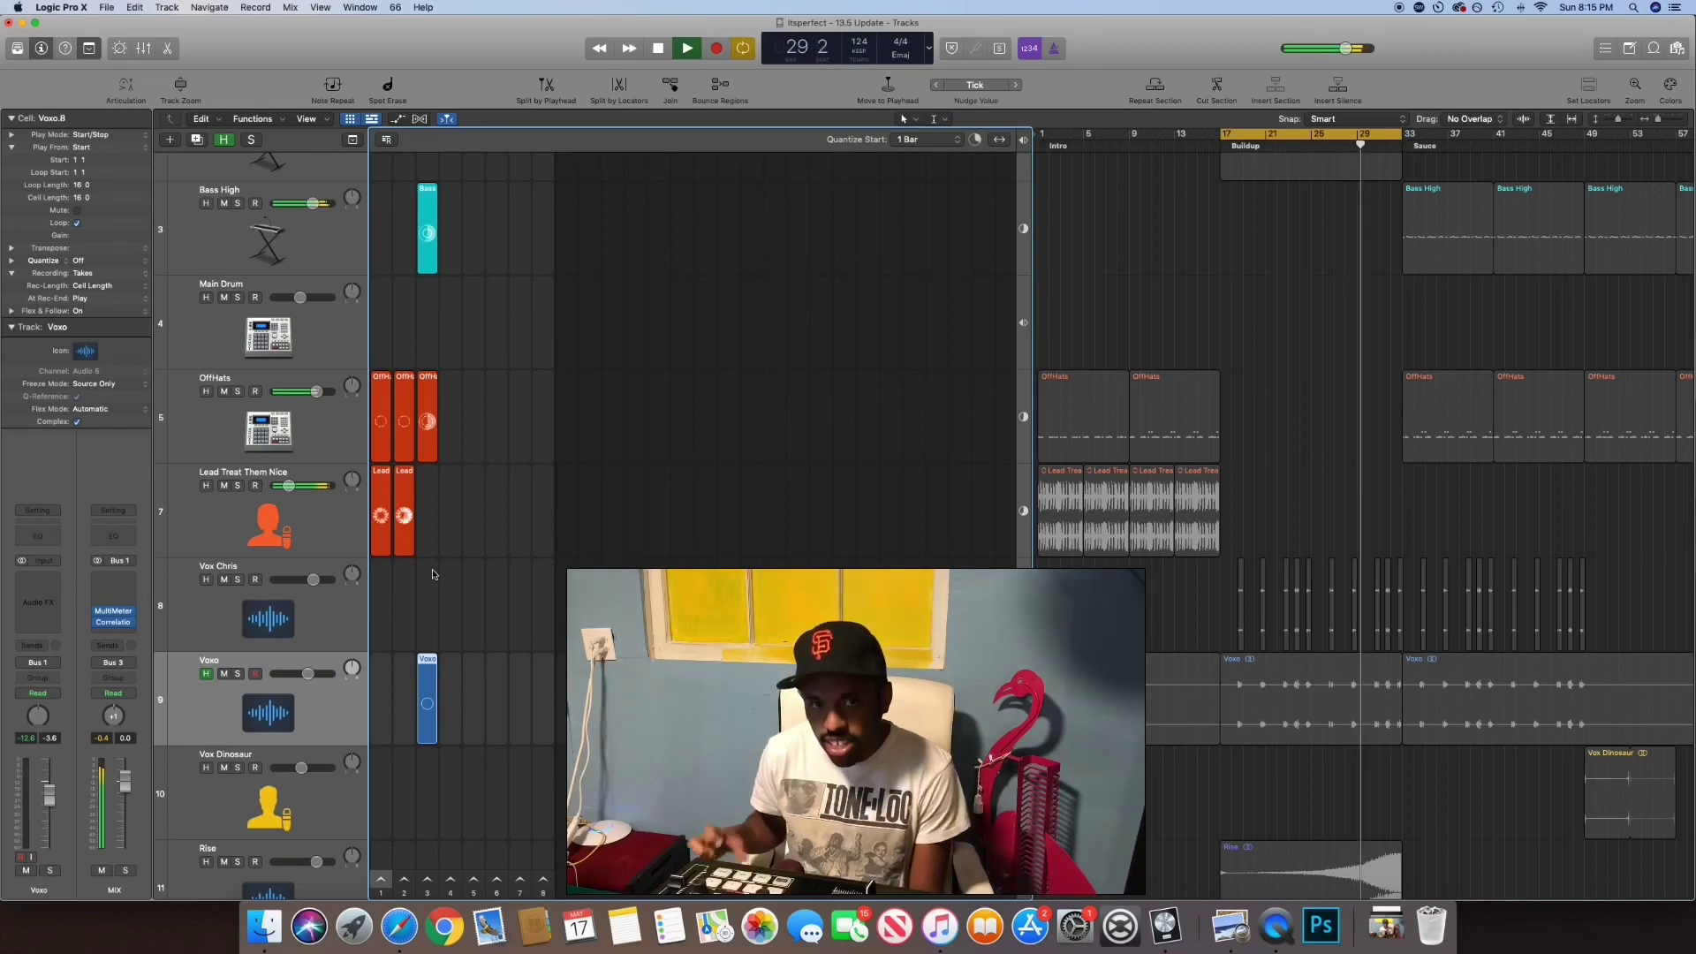
left_click(404, 517)
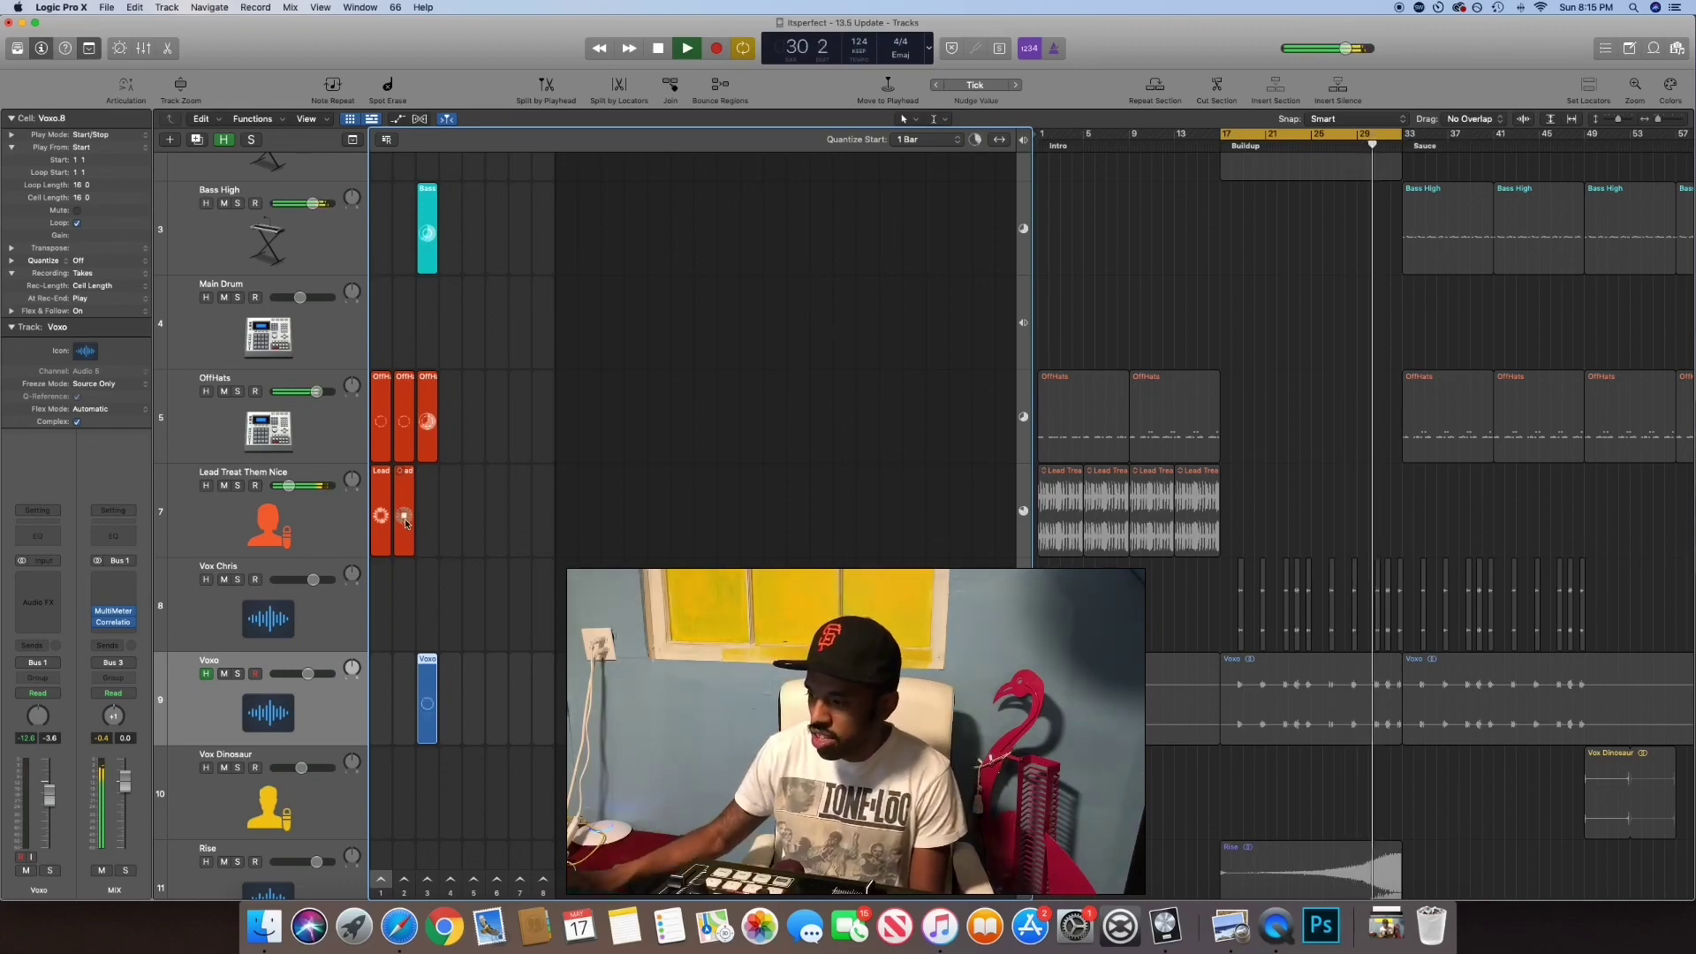
left_click(427, 704)
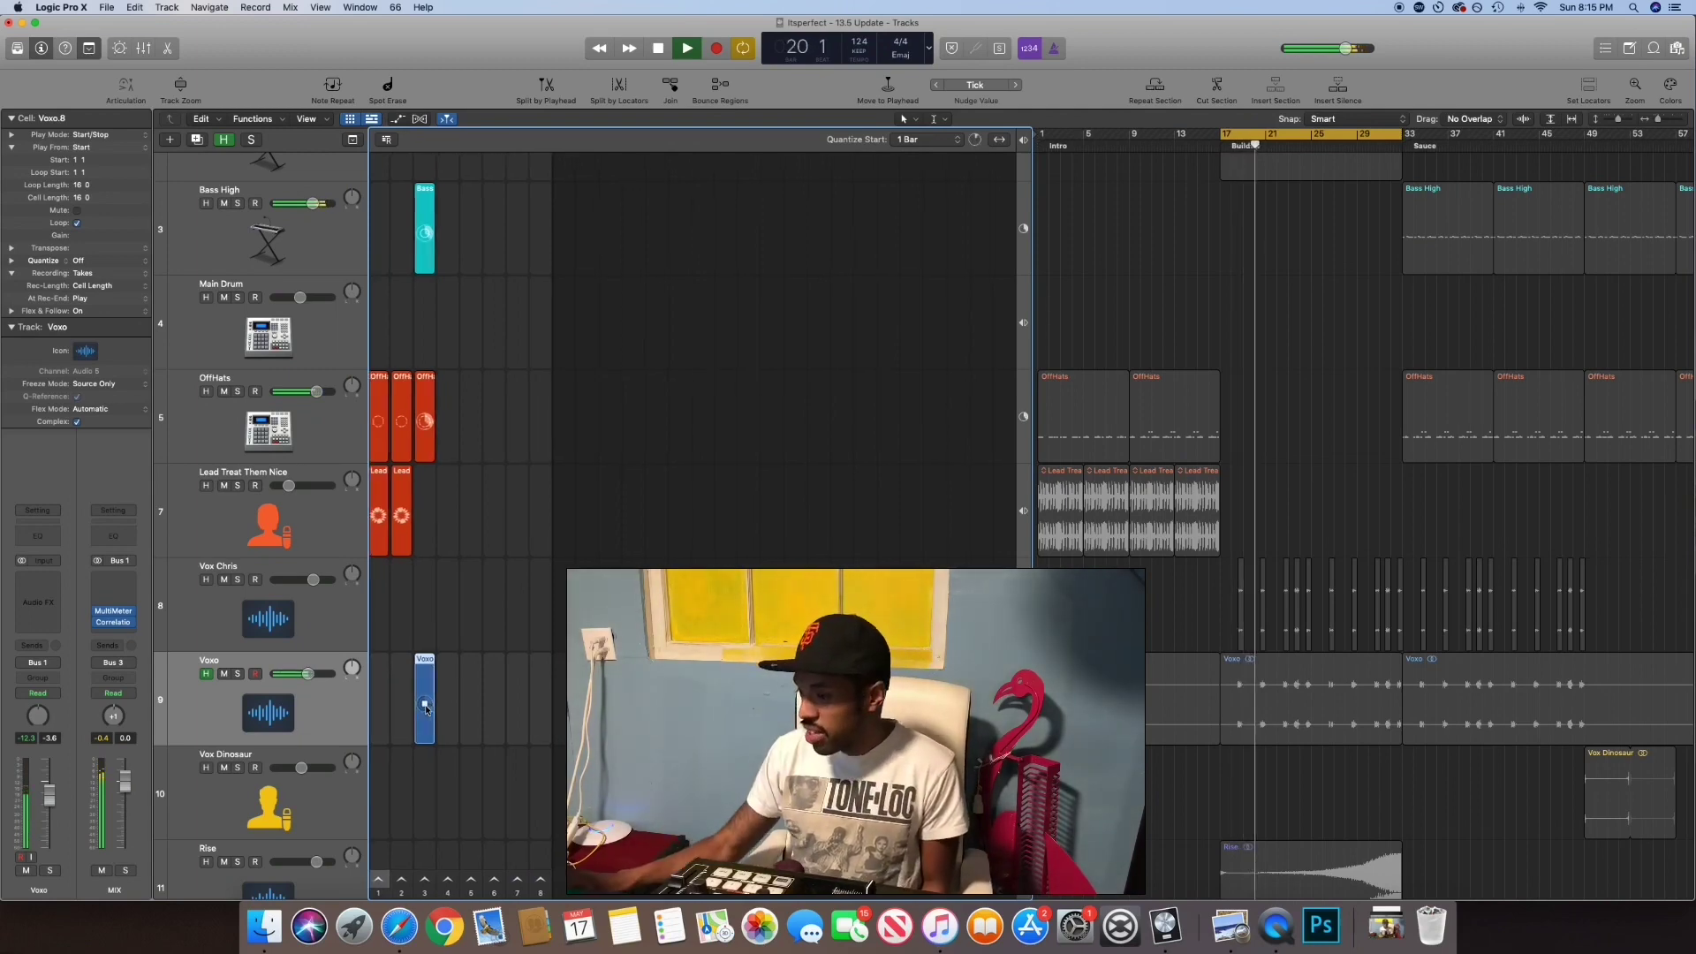
- Fill scene 4 with the Main Drum, Bass High, Bass Low and OffHats regions from the second Sauce section
scroll(1380, 541, "up", 5)
scroll(1380, 541, "right", 10)
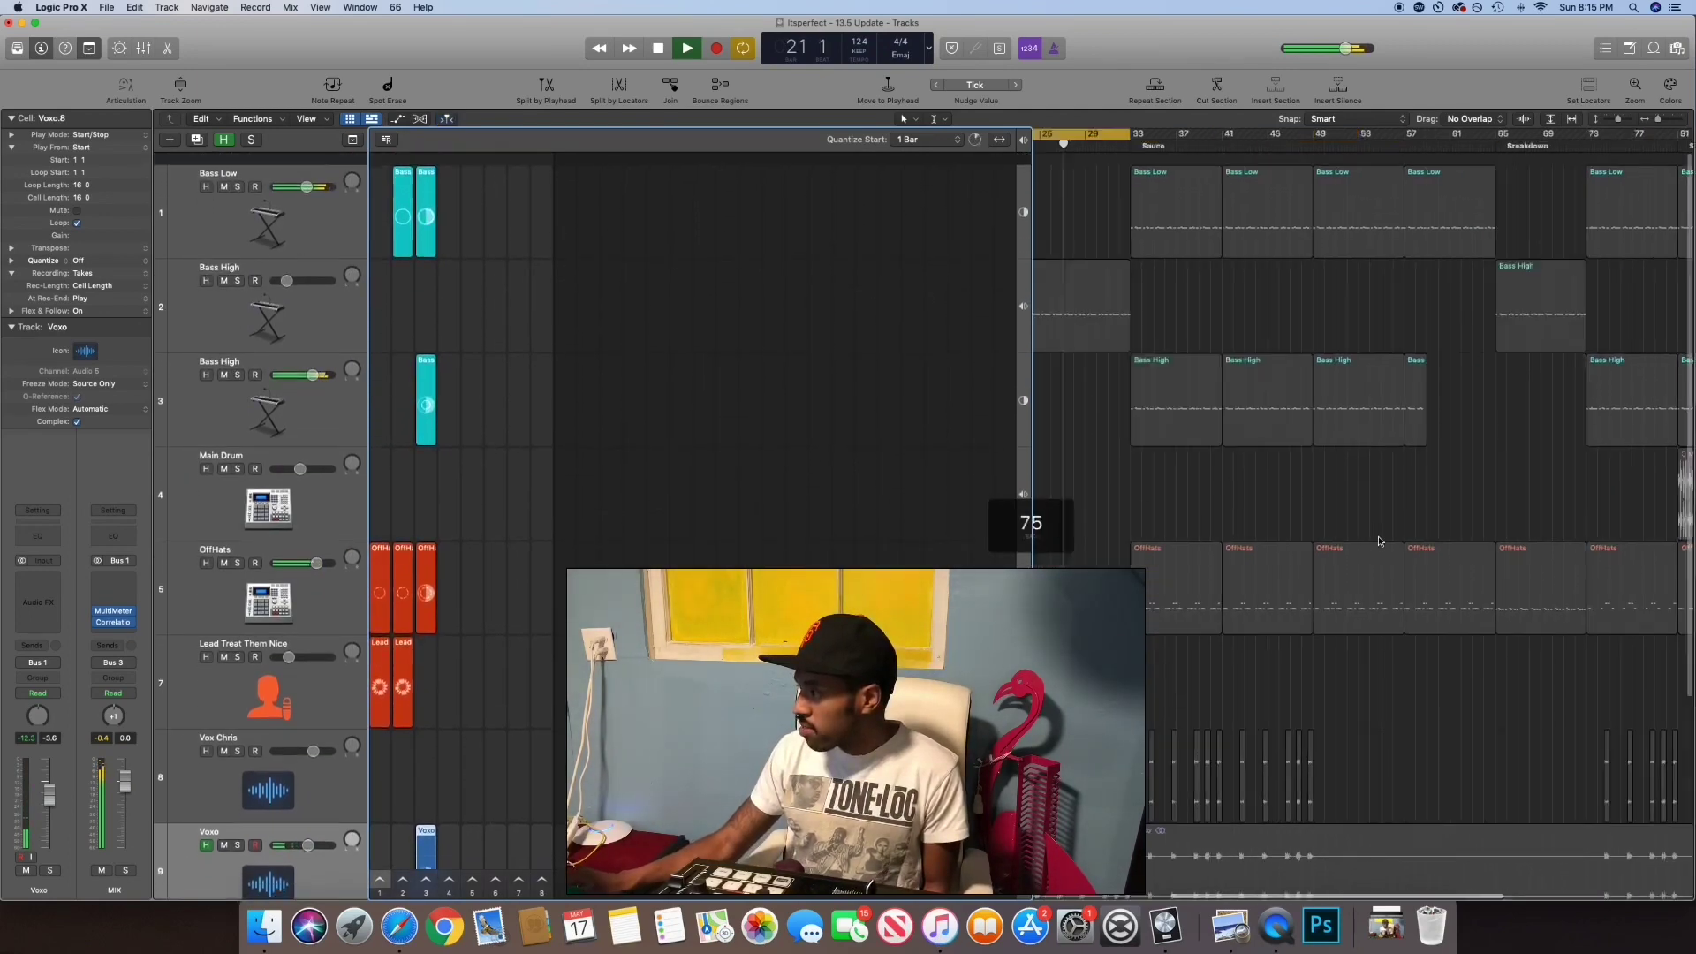
scroll(1380, 540, "down", 1)
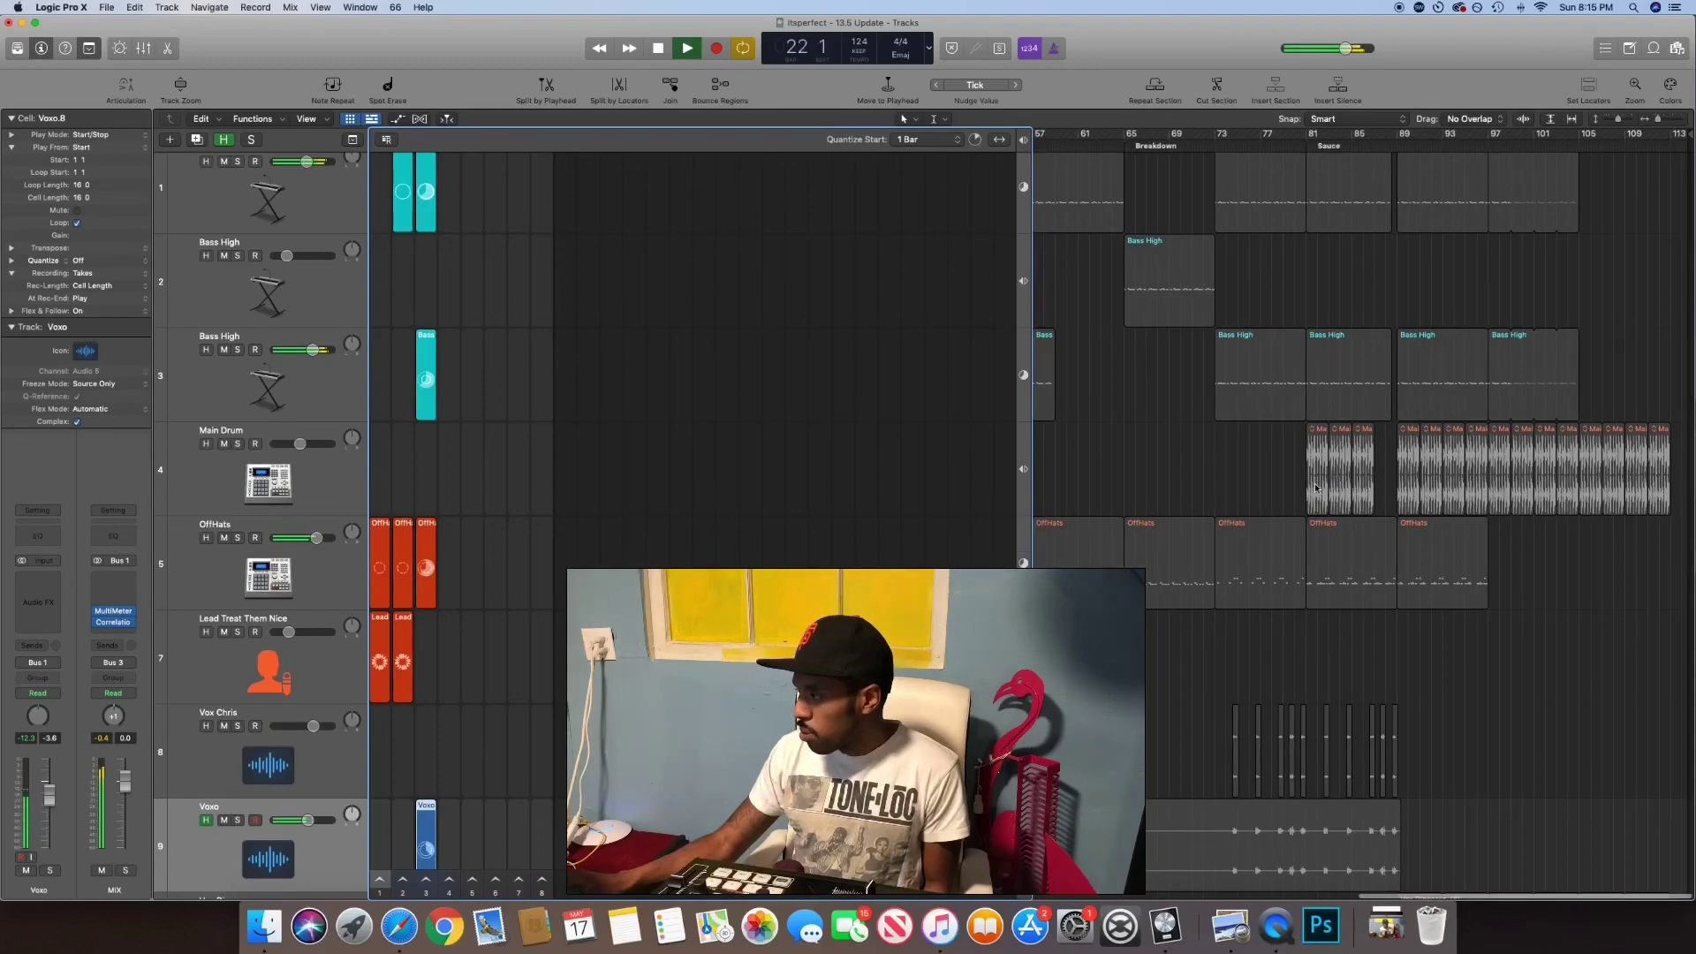
left_click_drag(1315, 486, 457, 505)
left_click_drag(1336, 386, 451, 378)
scroll(1230, 193, "up", 1)
left_click_drag(1231, 193, 449, 203)
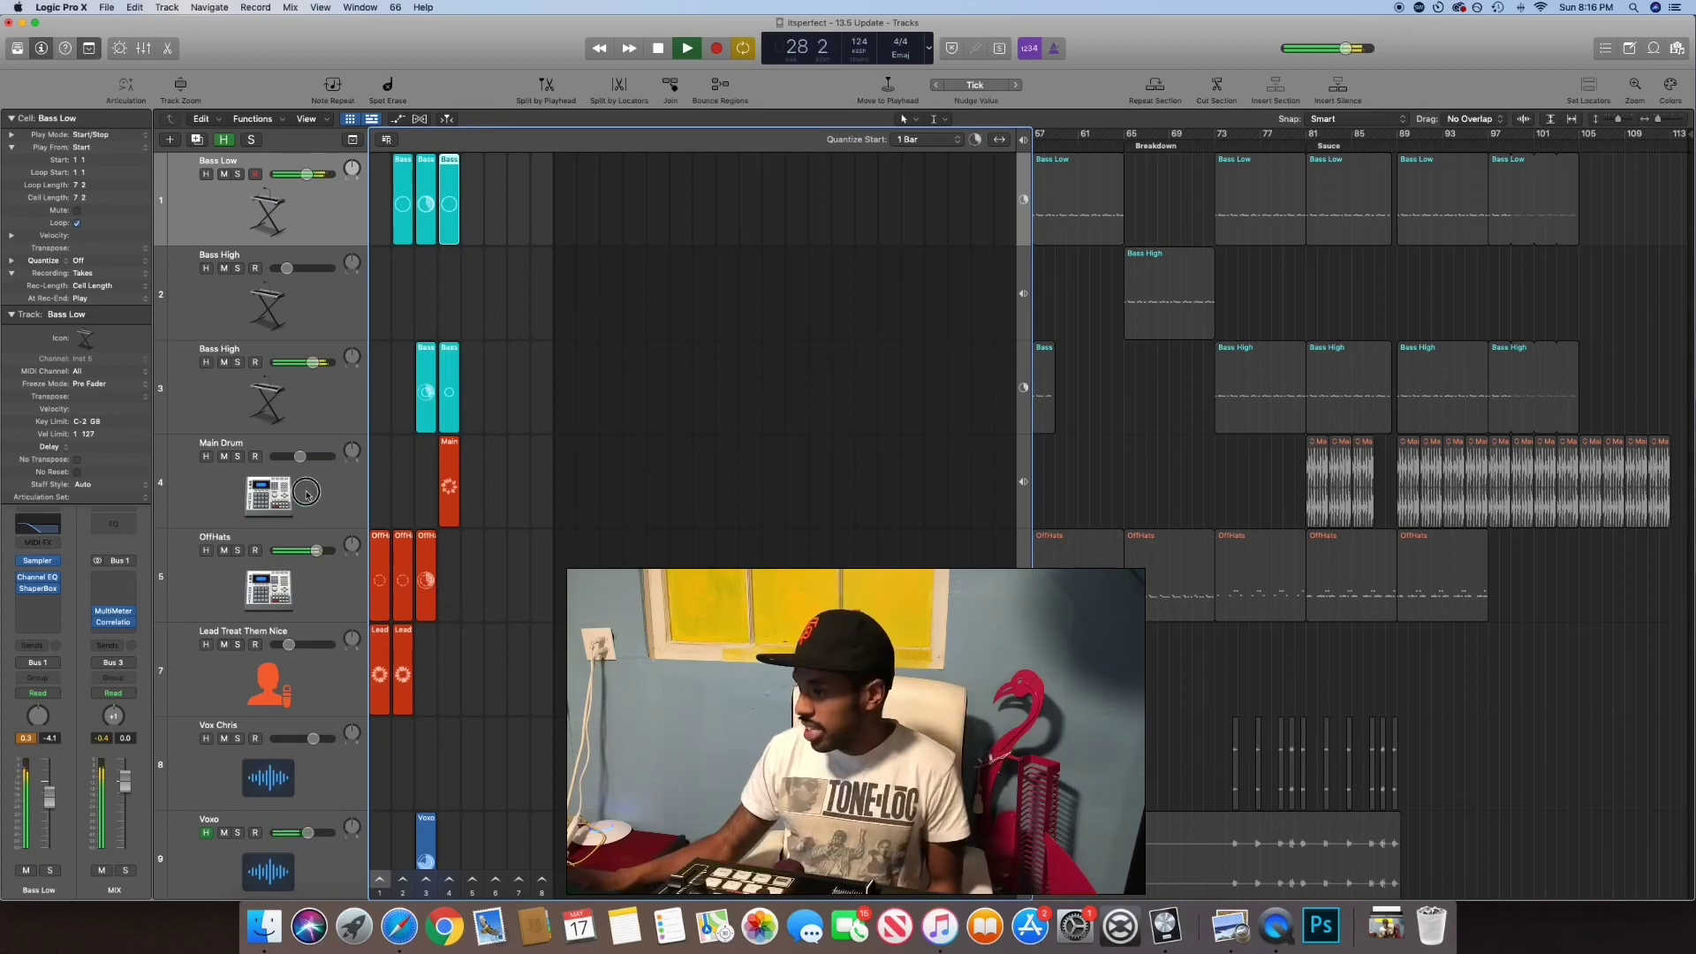
left_click(450, 510)
left_click(302, 579)
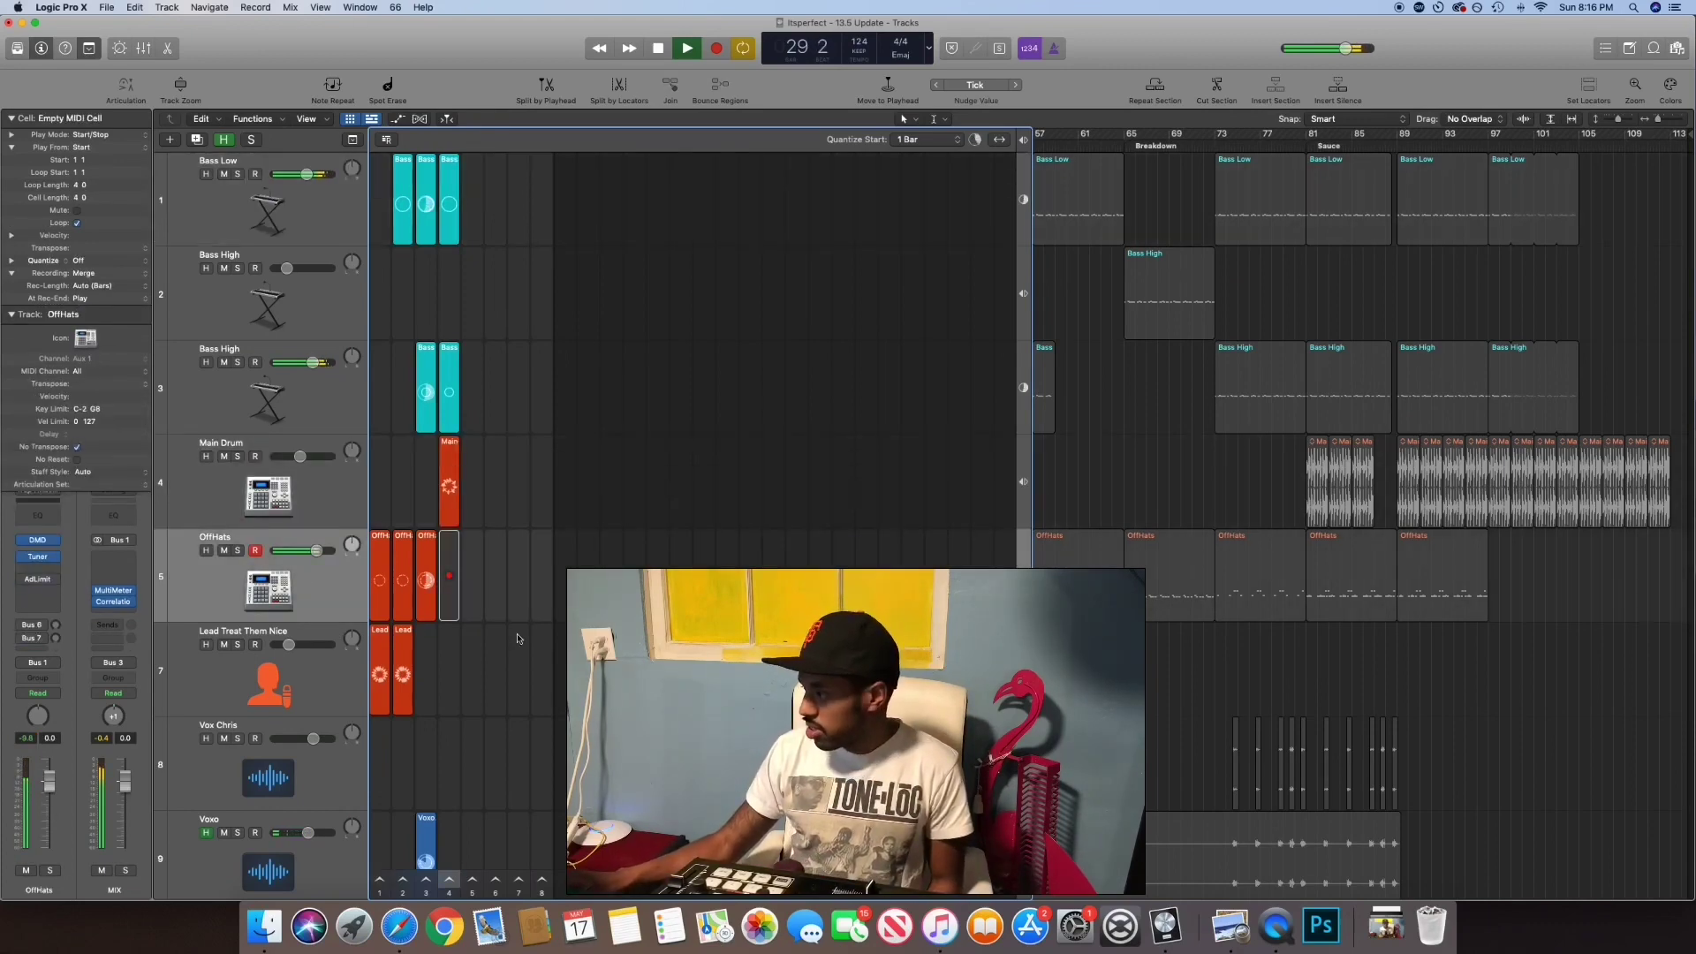
left_click_drag(1365, 596, 450, 587)
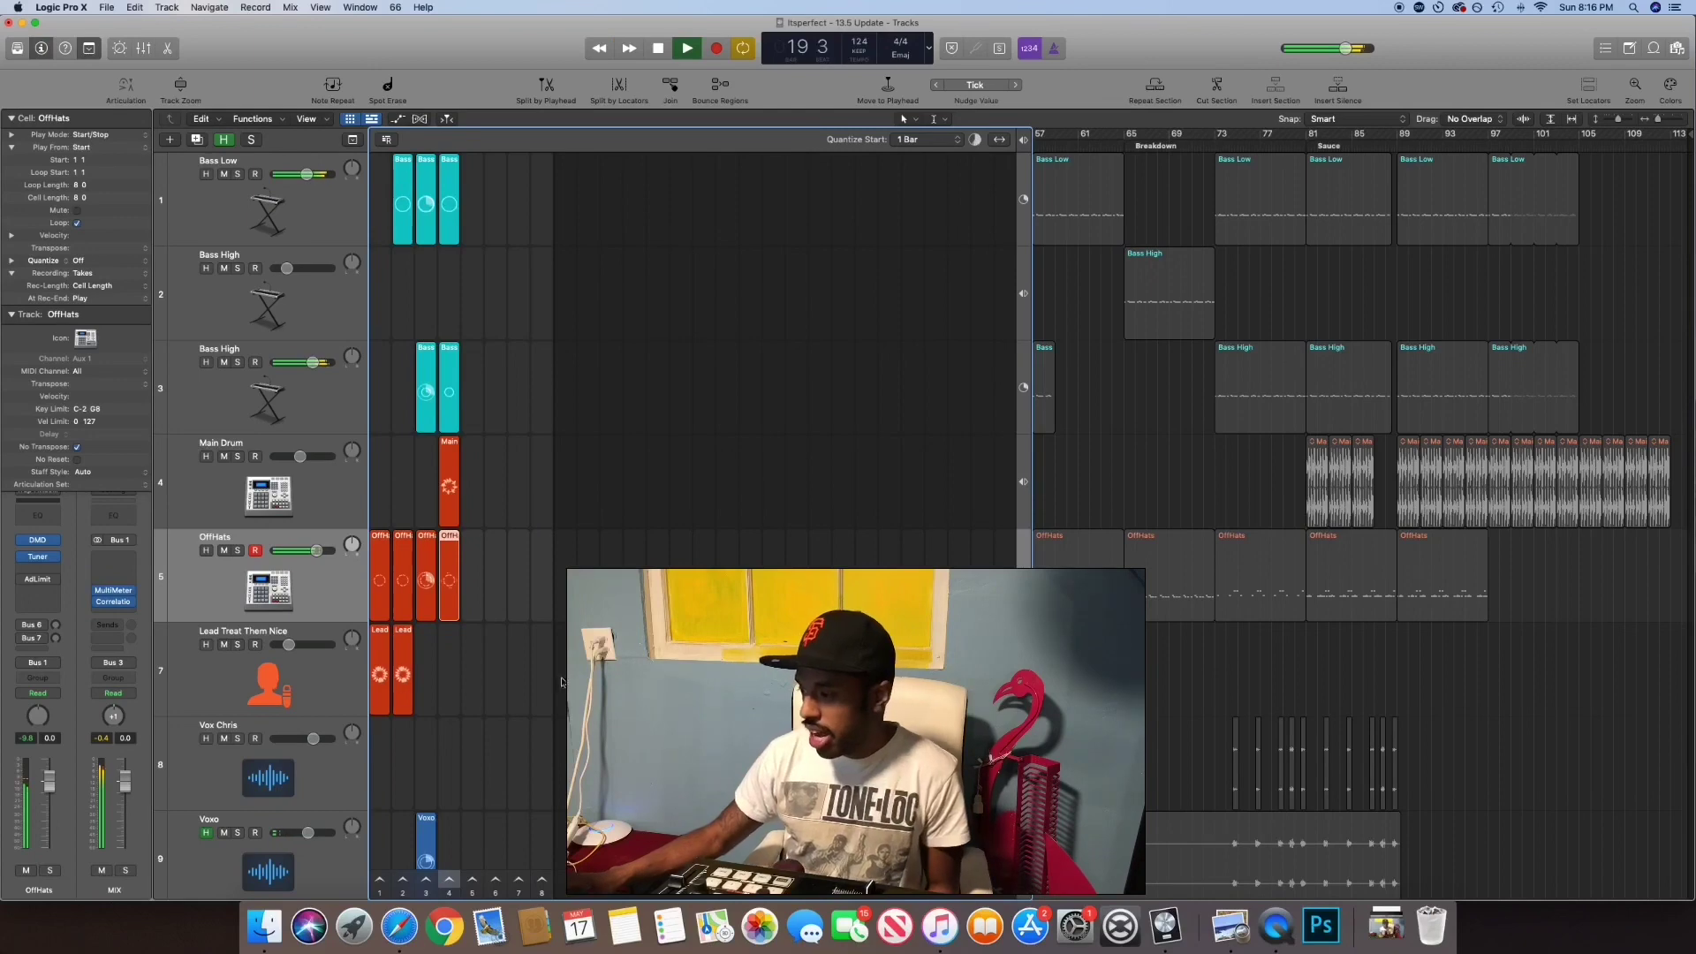
- Repeat the scene 3 Voxo cell into scene 4, and place a copy of the scene 2 Lead Treat Them Nice cell there
scroll(1358, 592, "down", 3)
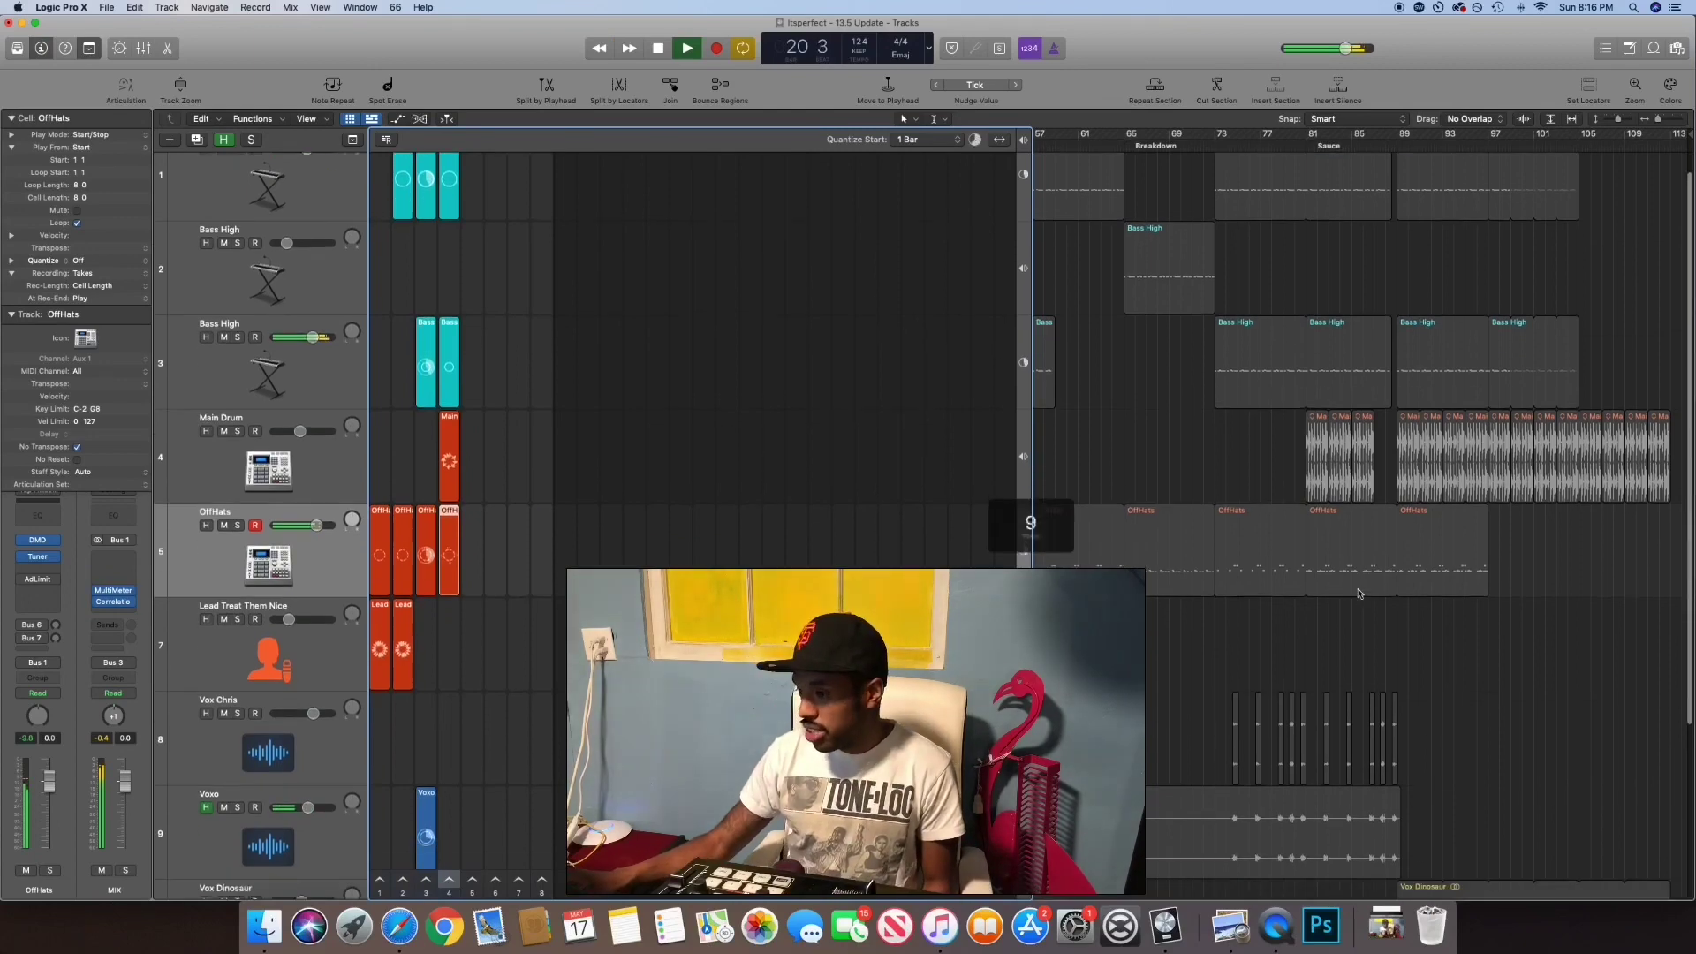
scroll(394, 704, "down", 4)
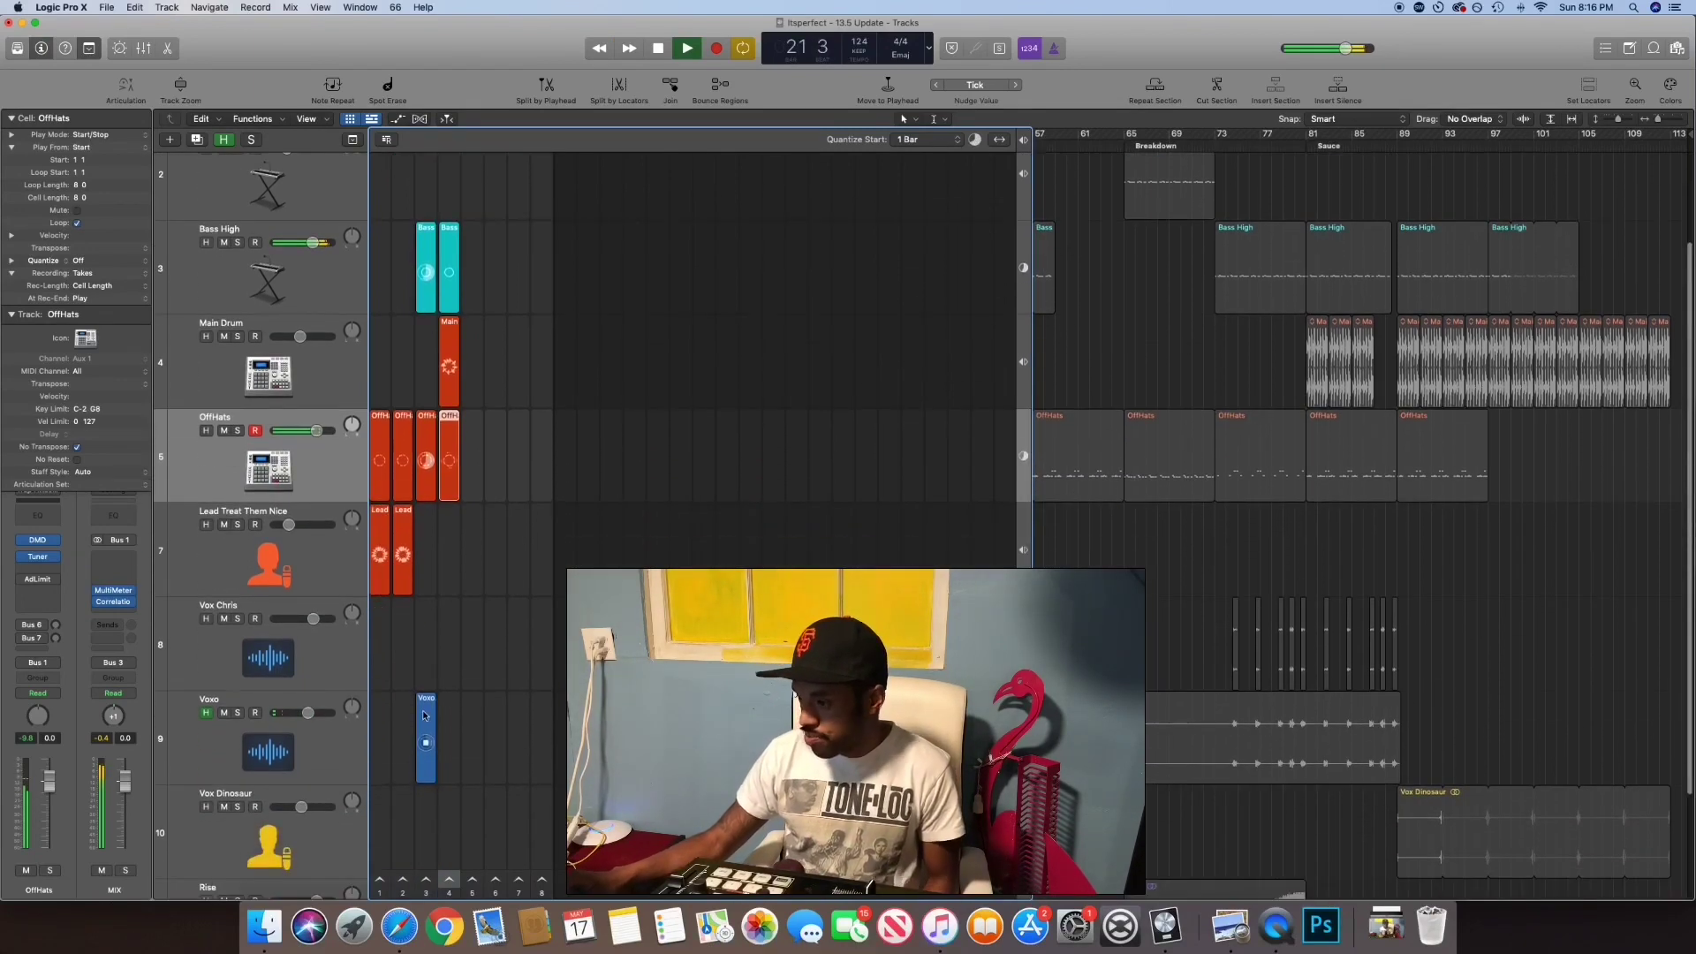
left_click(425, 718)
key("super+r")
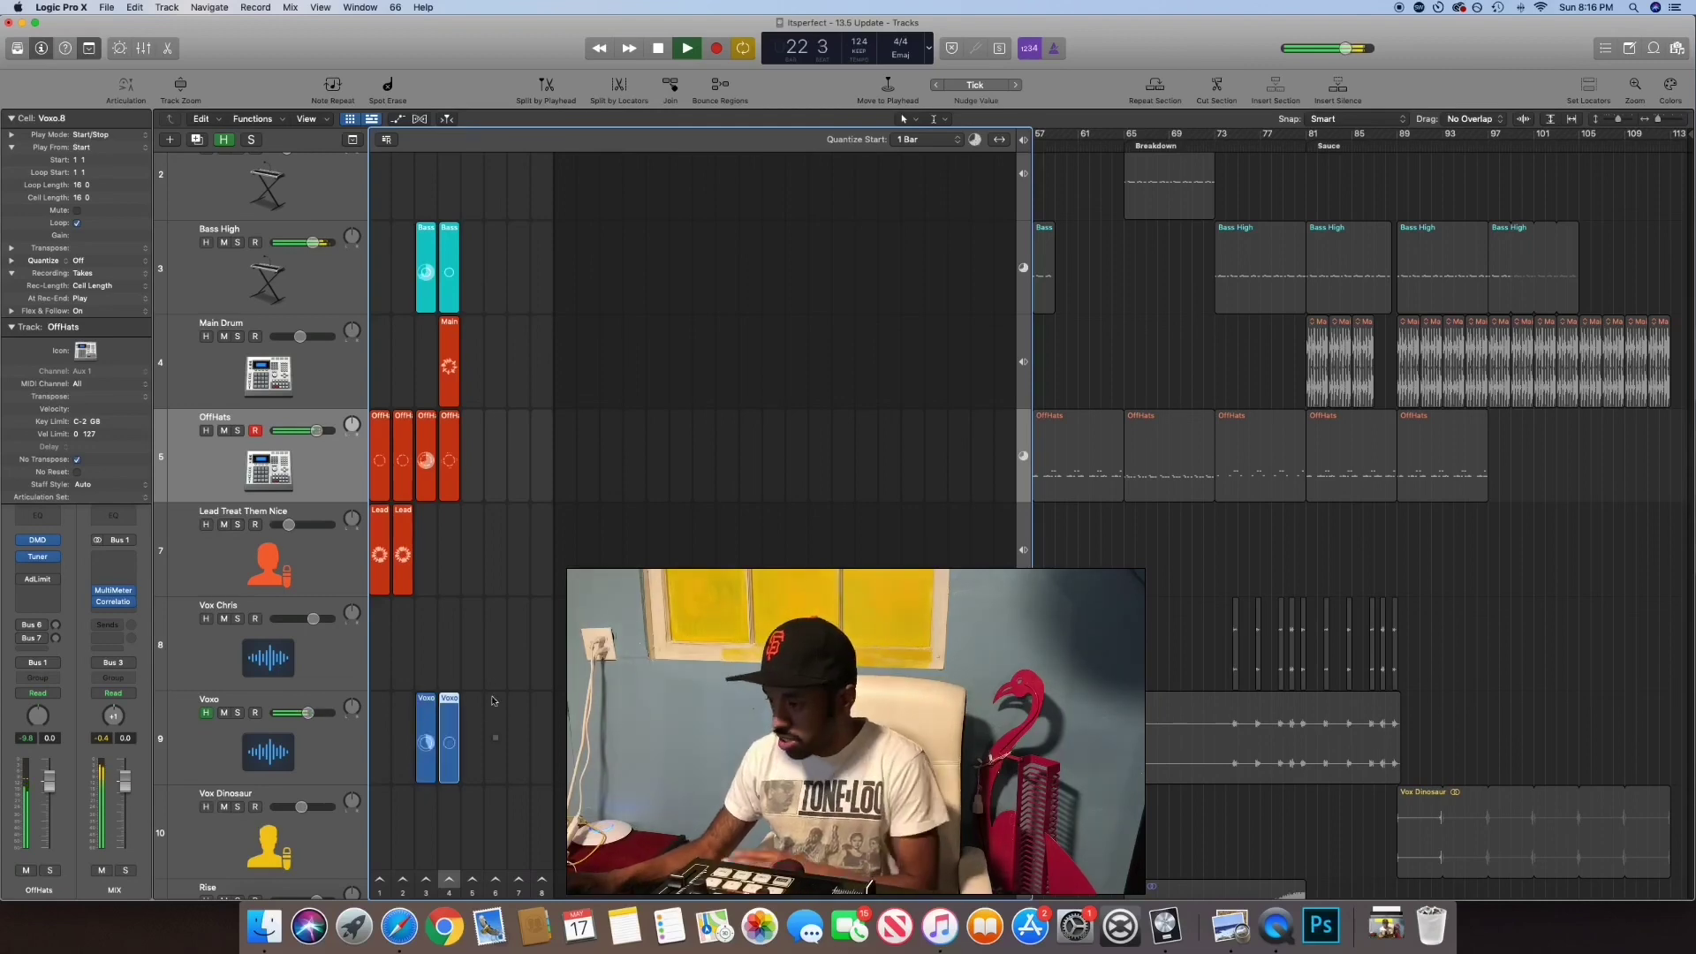
left_click(399, 515)
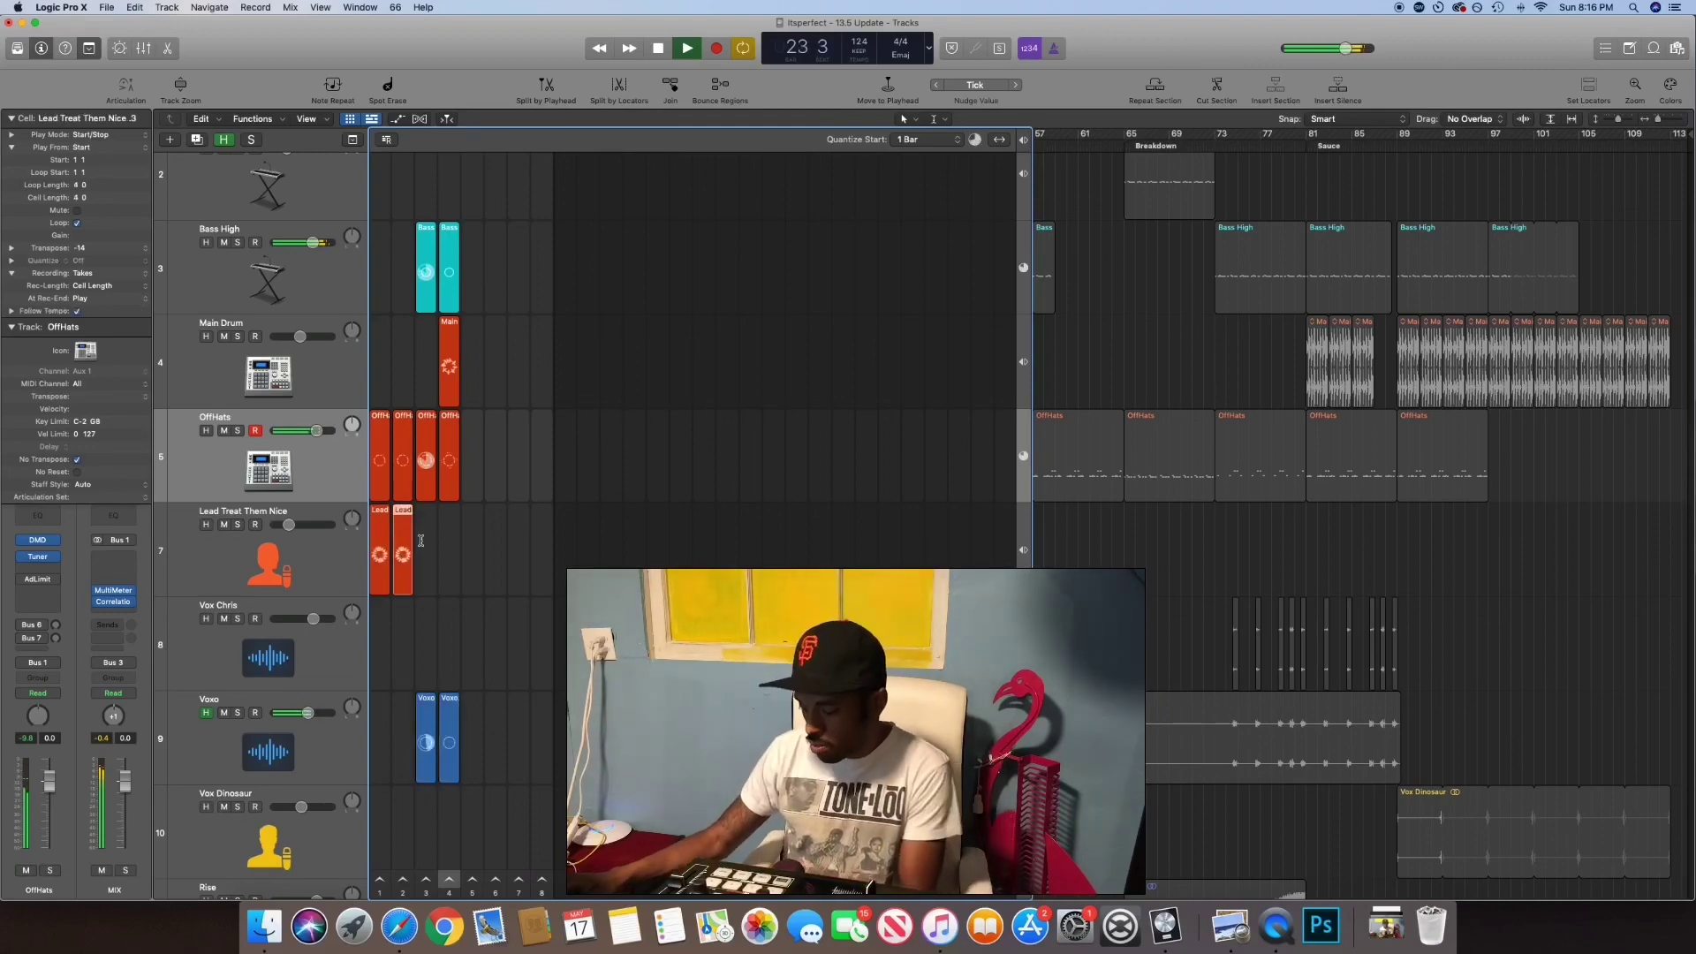
key("super+r")
left_click_drag(430, 526, 444, 535)
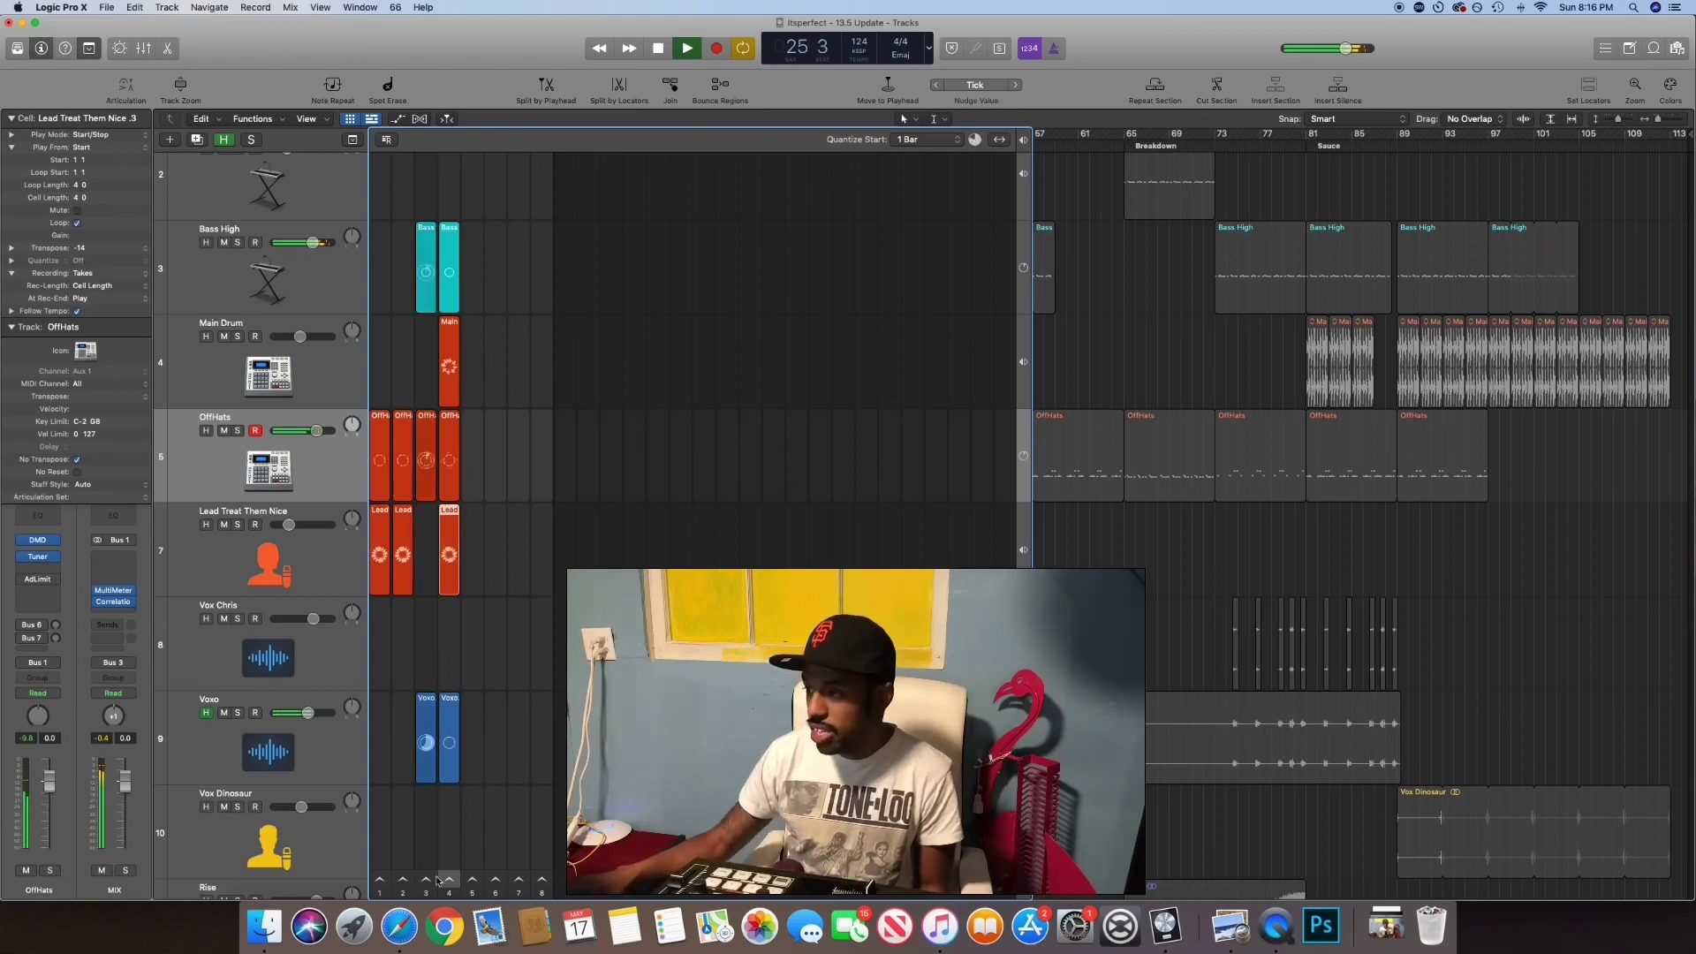
- Audition scene 4, stopping its Lead Treat Them Nice and Voxo cells individually, retrigger the whole scene, and stop playback
scroll(490, 361, "down", 2)
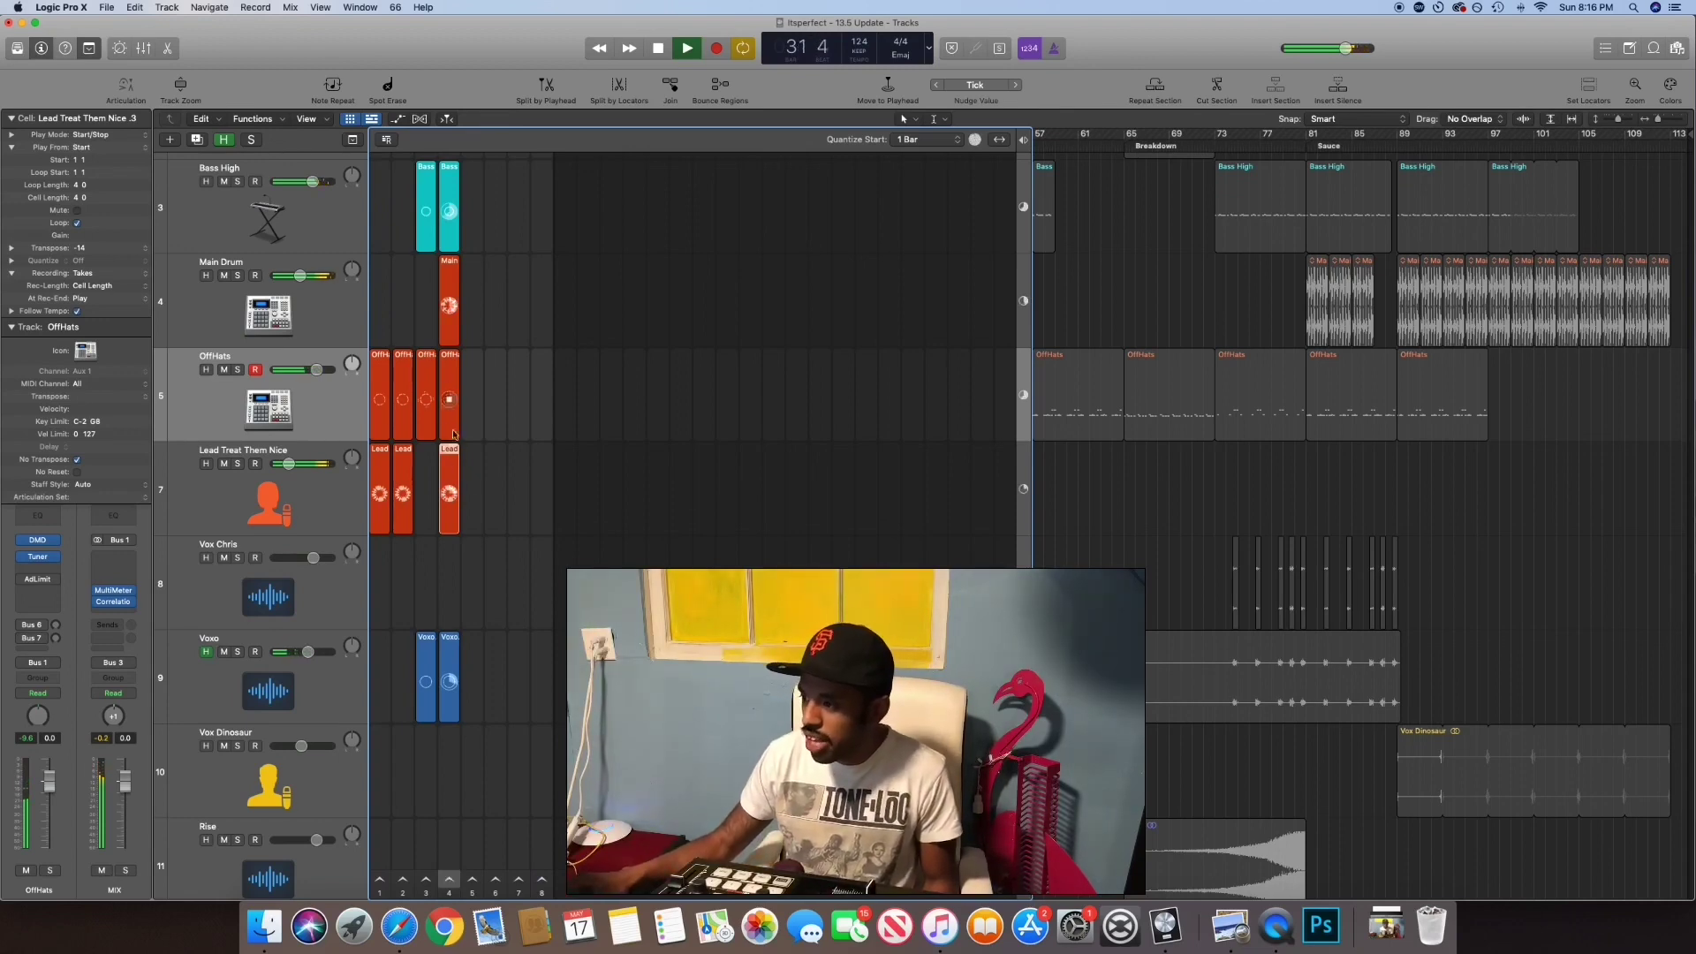
left_click(449, 495)
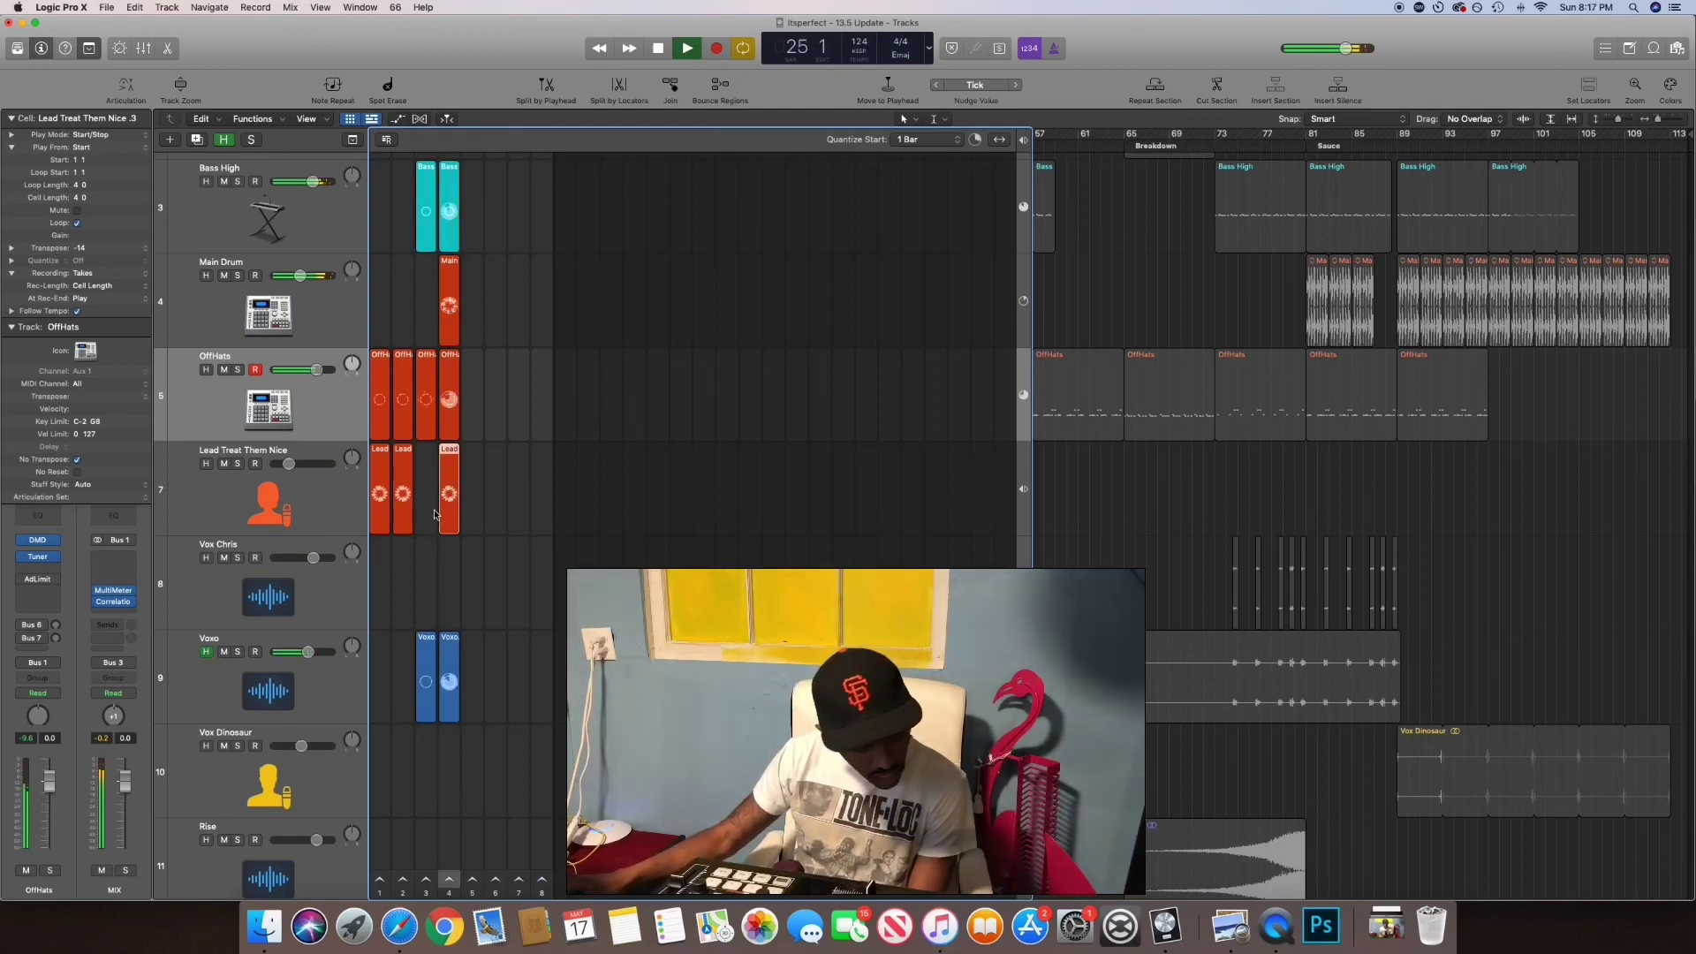
left_click(450, 681)
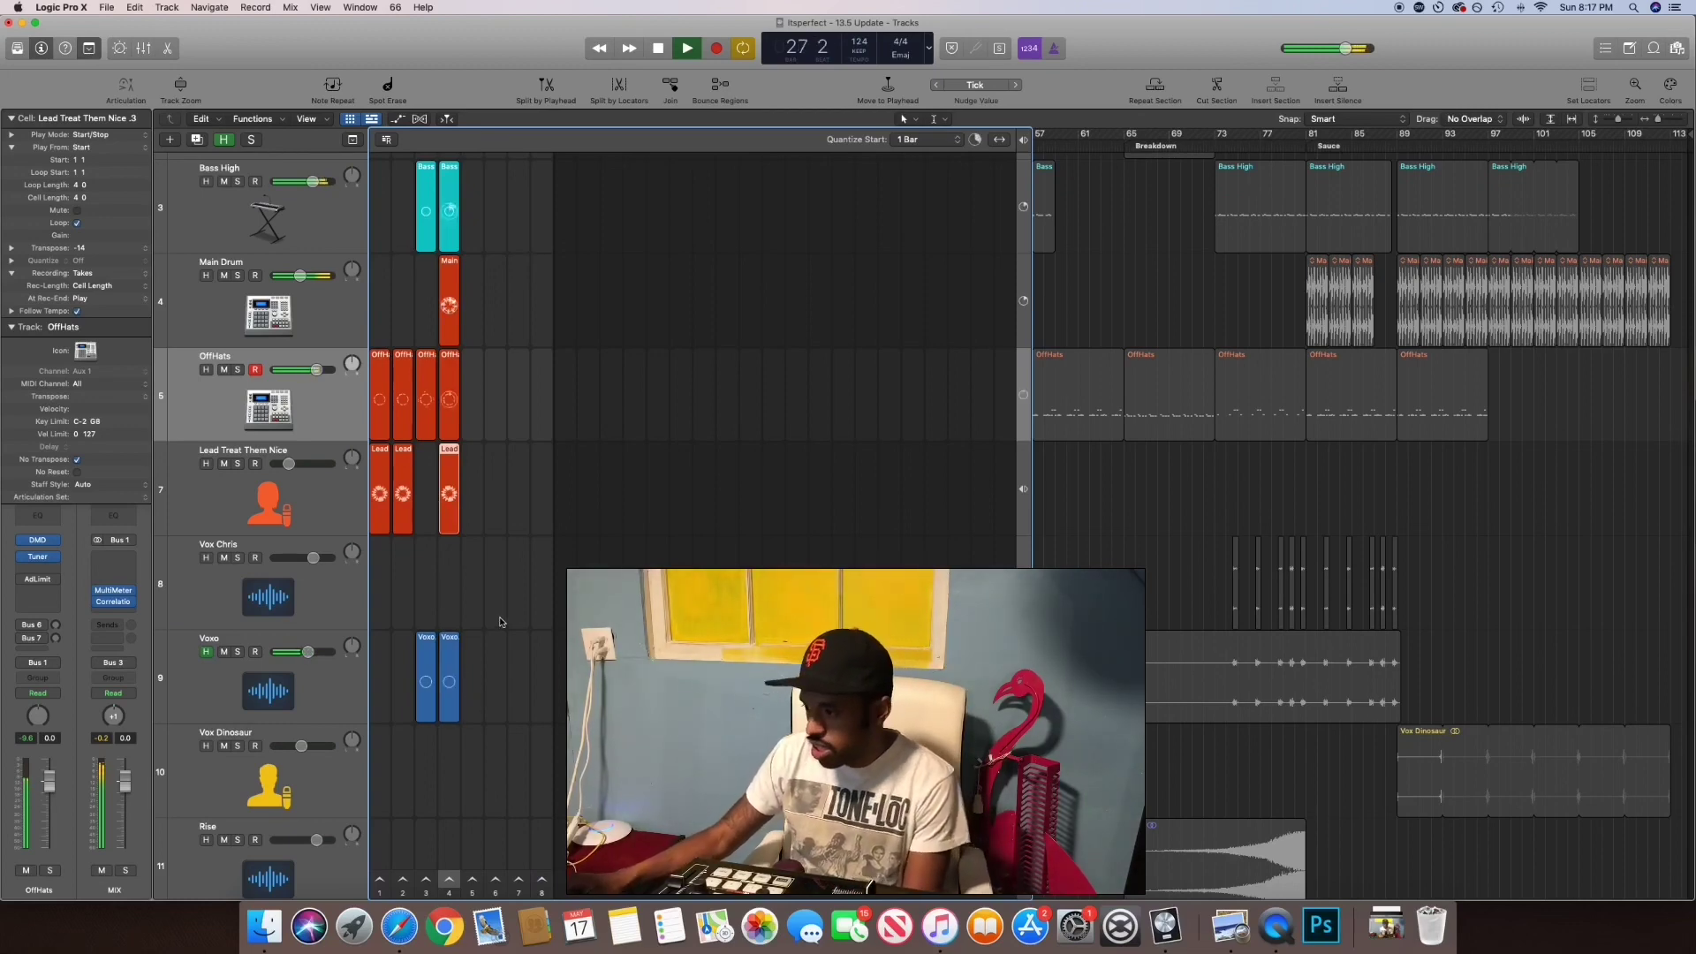
left_click(445, 883)
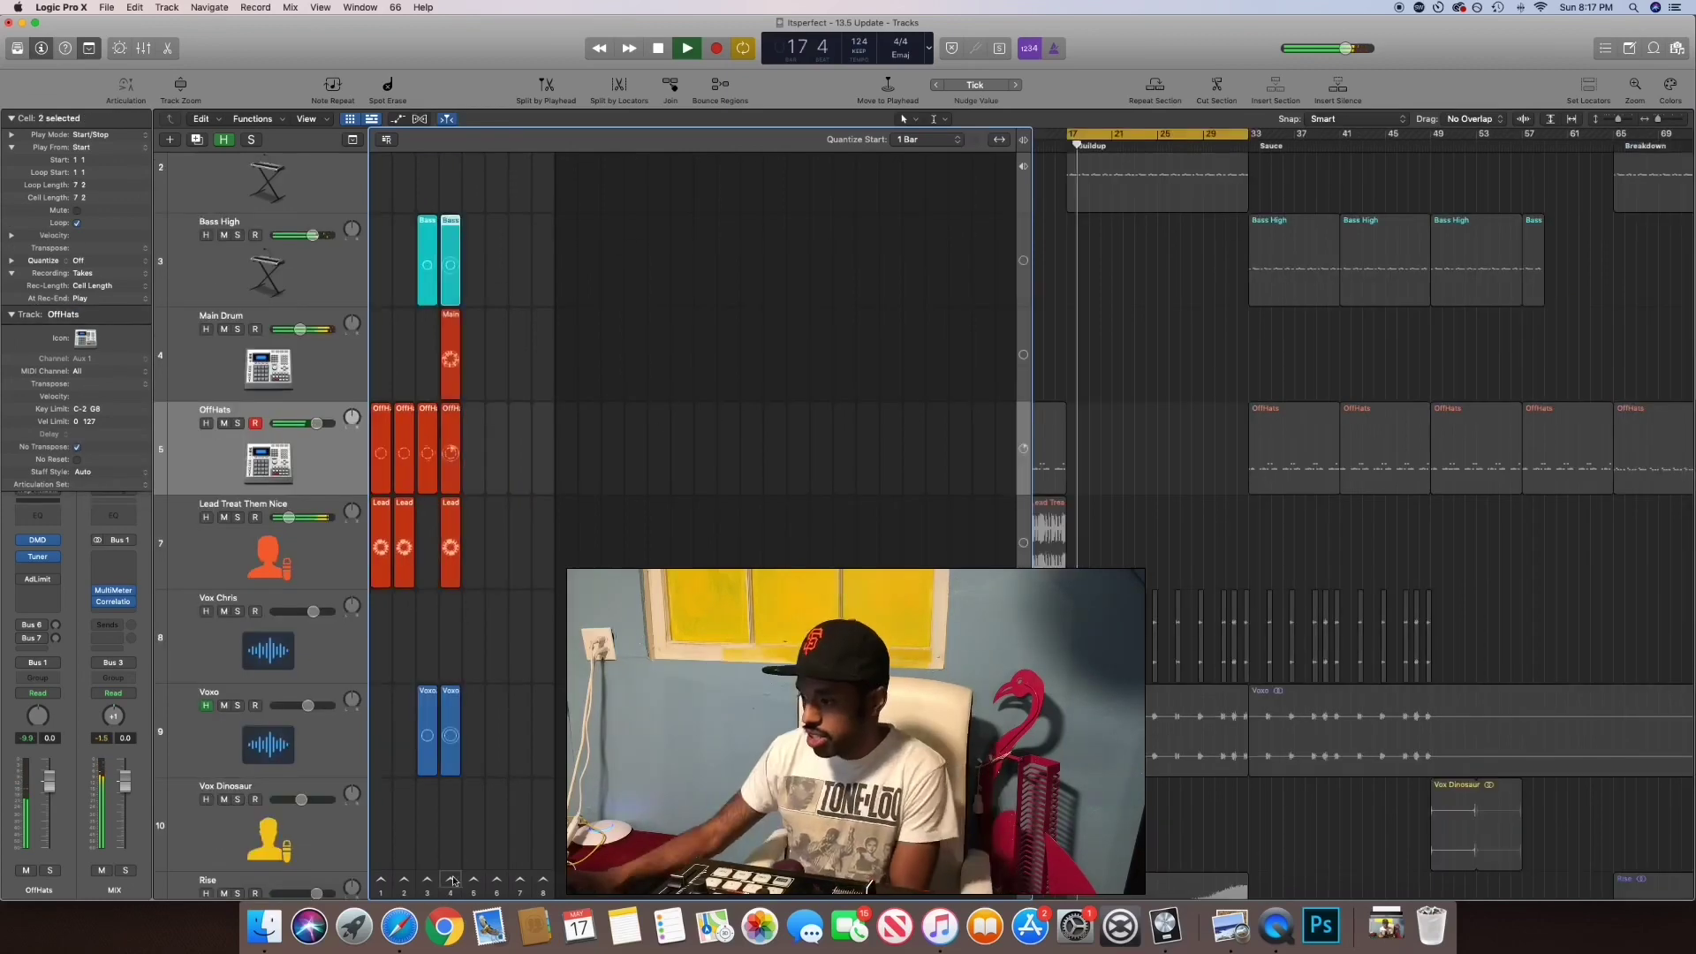
key("space")
- Repeat all scene 4 cells into scene 5 and add the Vox Dinosaur region from bar 49 to it
left_click_drag(486, 790, 447, 149)
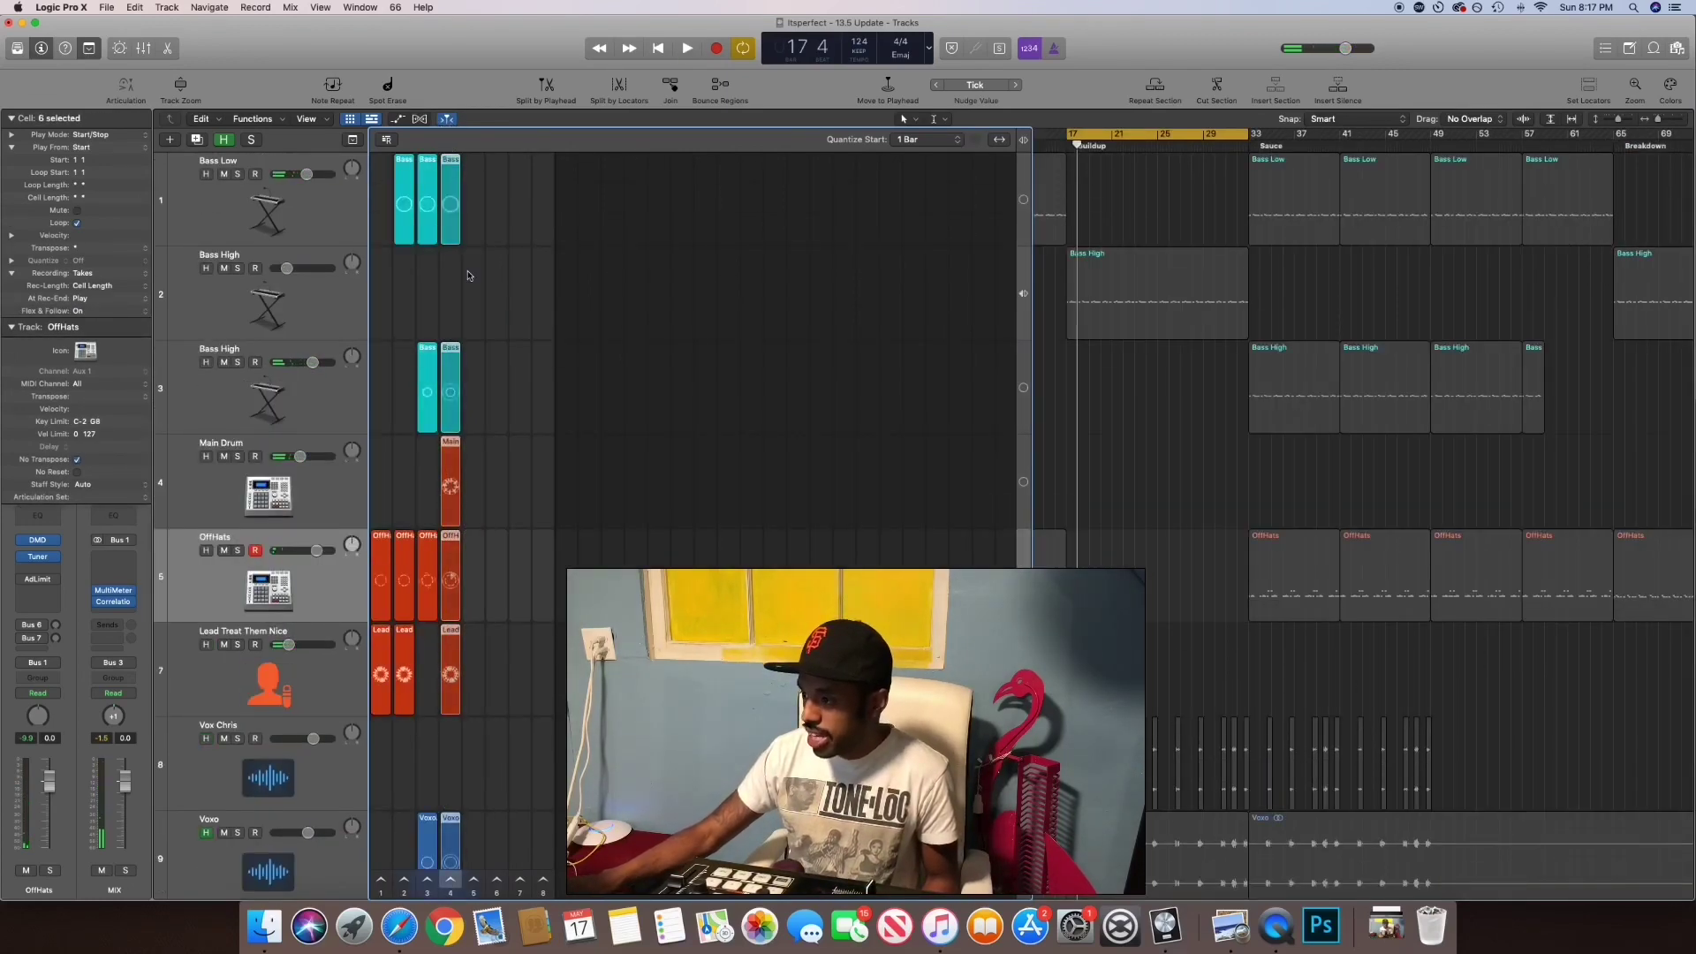
key("super+r")
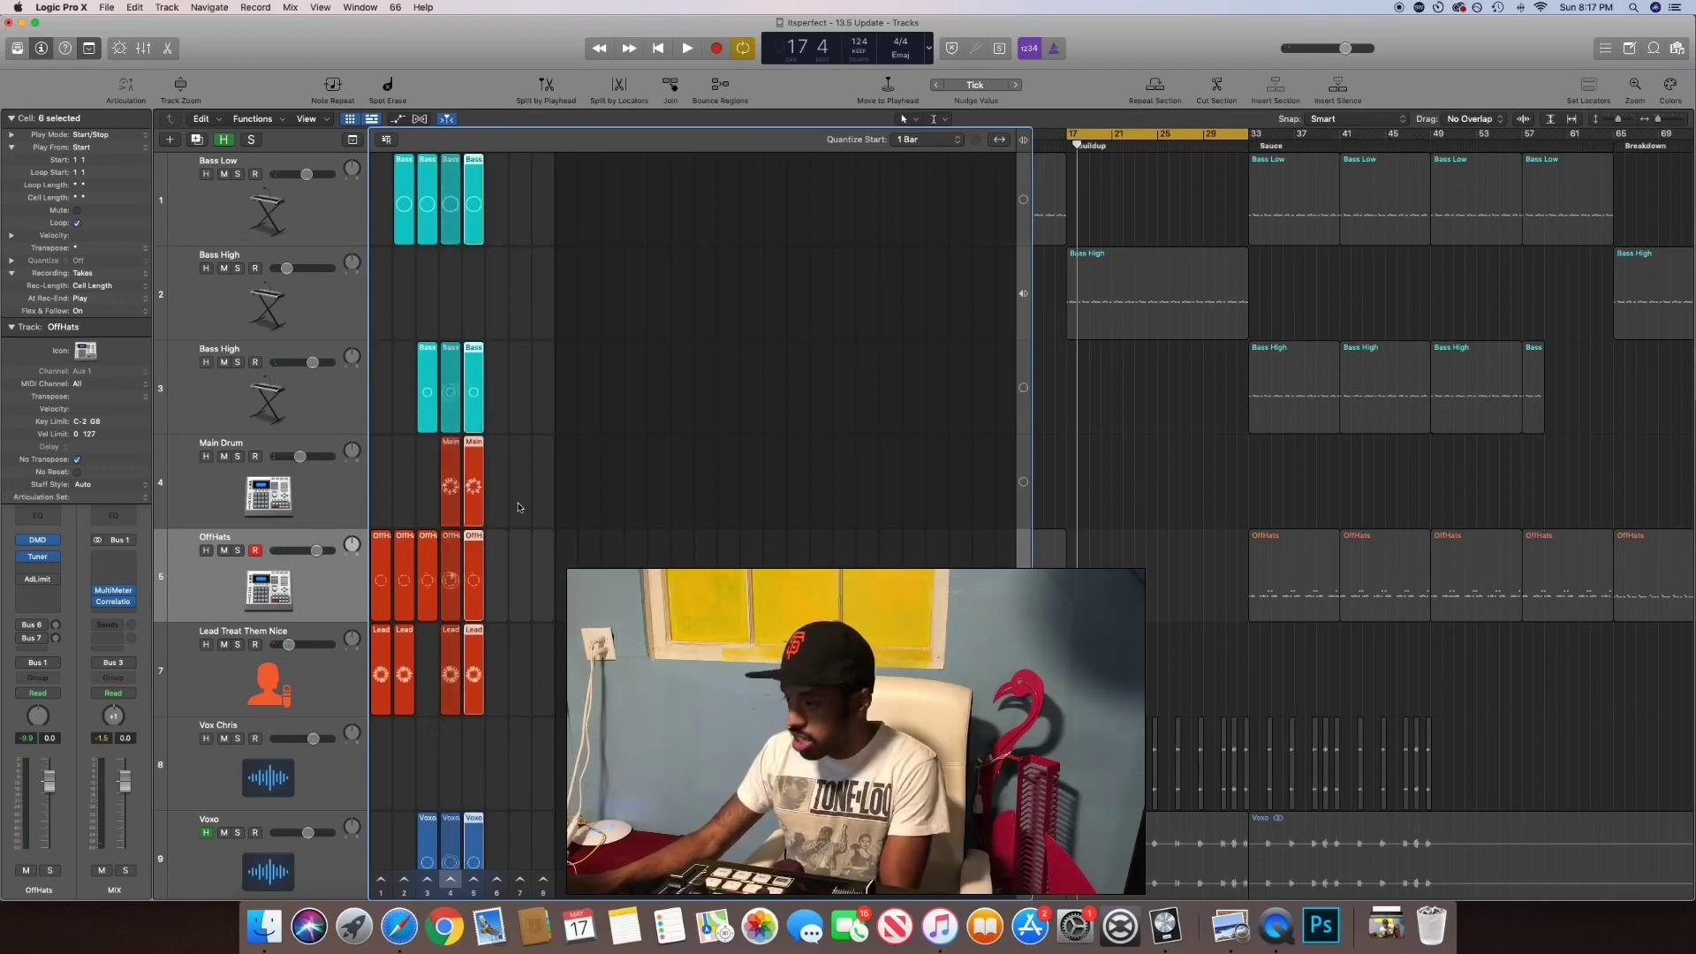
scroll(519, 506, "down", 1)
scroll(520, 463, "down", 6)
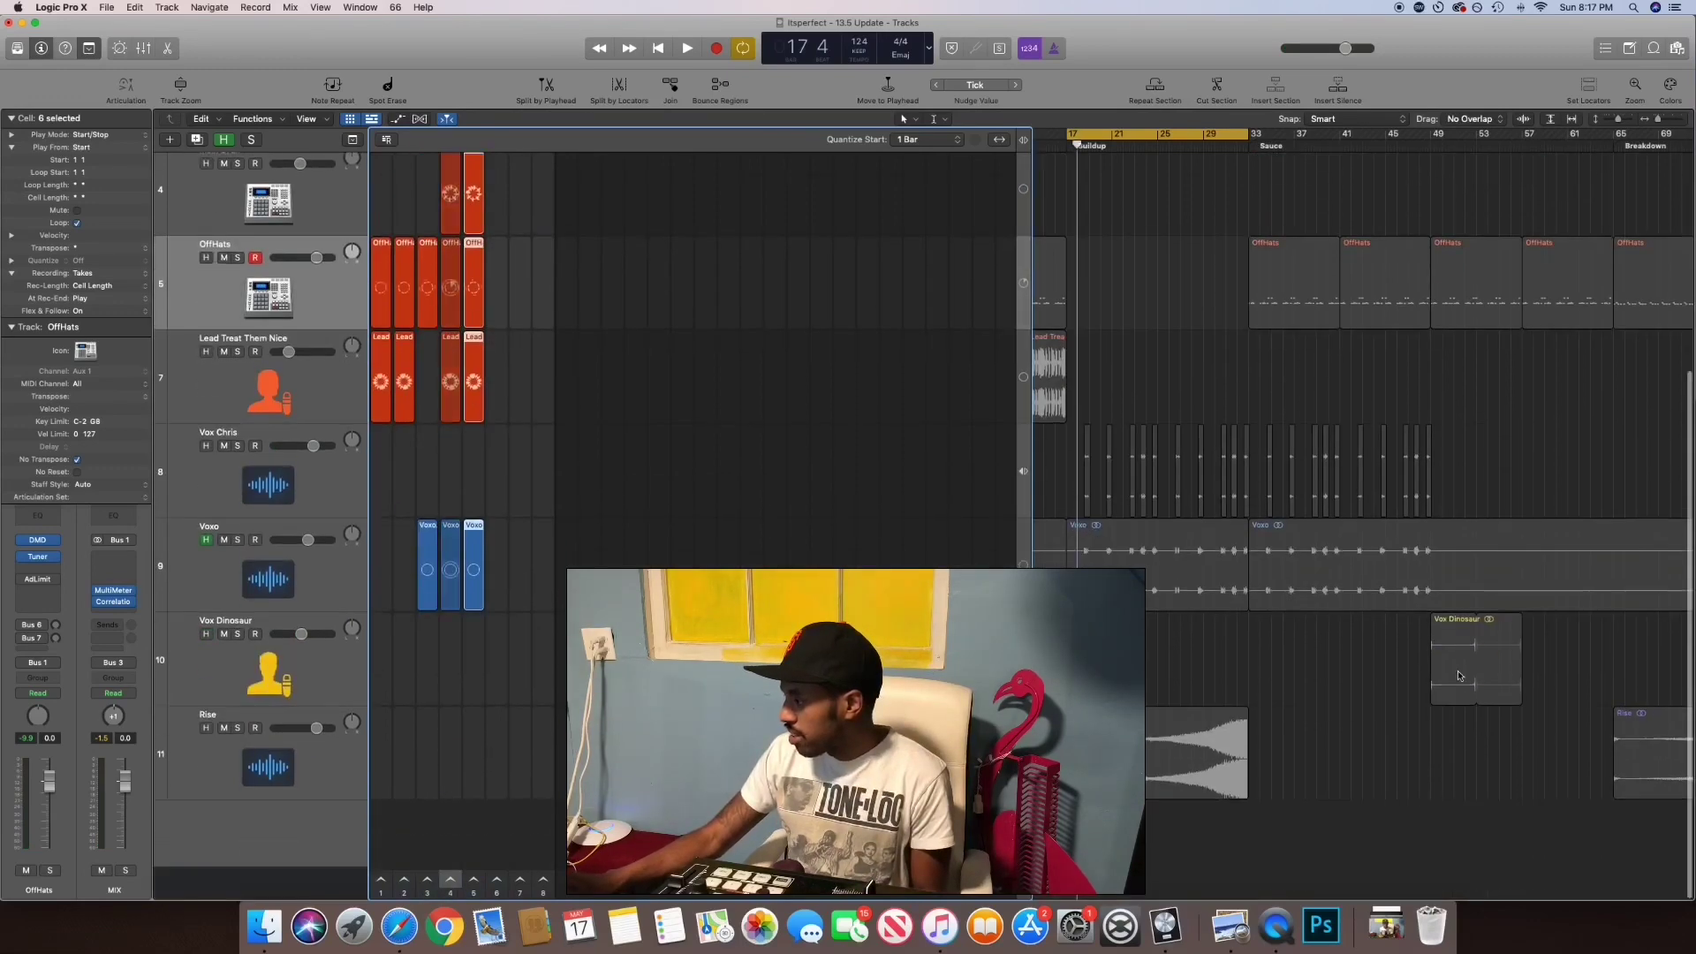
scroll(1459, 676, "up", 1)
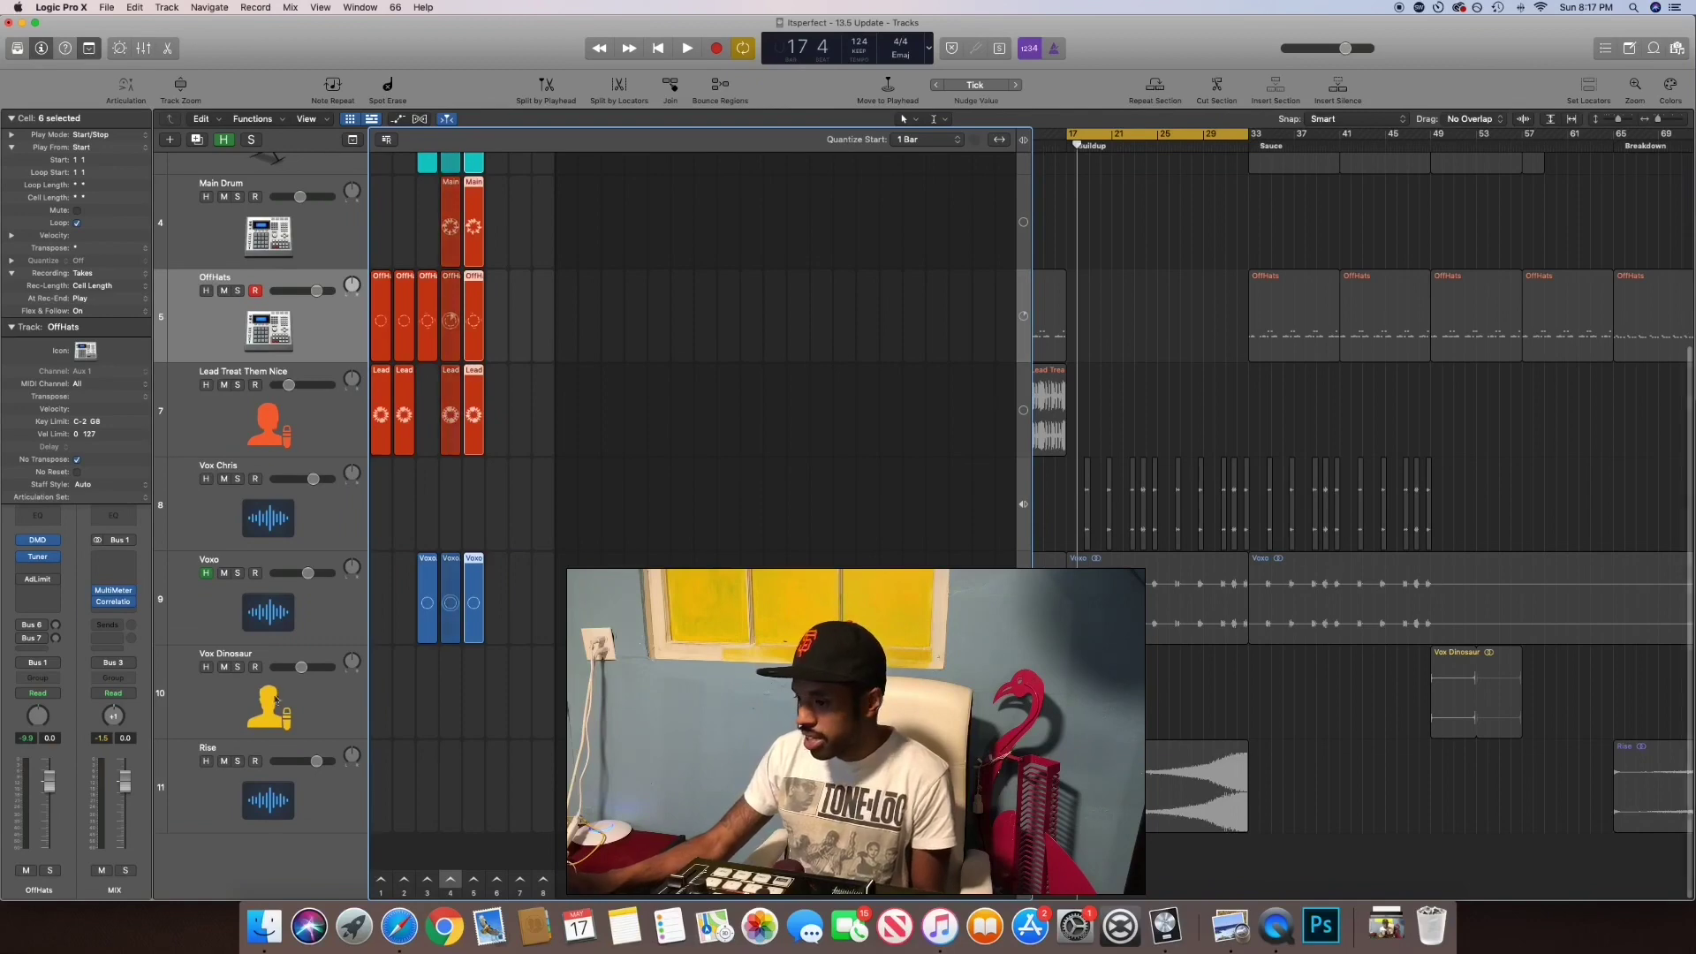
left_click(246, 689)
left_click_drag(1475, 694, 481, 677)
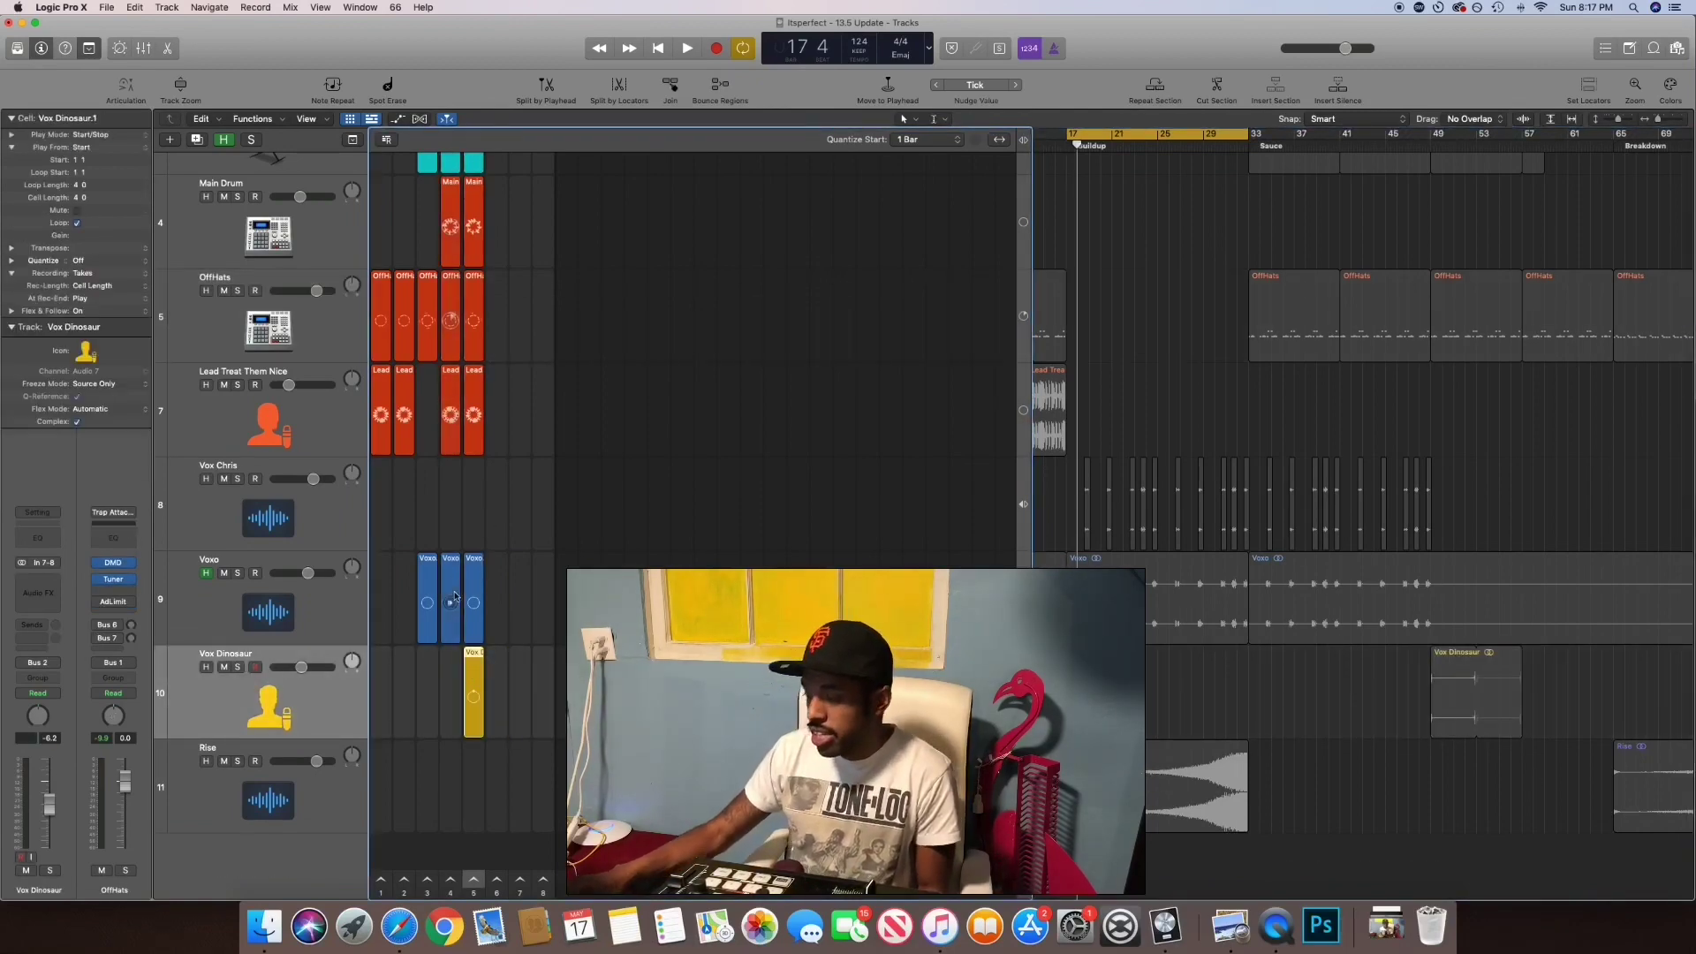
- Show only the Live Loops grid, start playback, trigger scene 5 to audition it, and stop playback
scroll(454, 596, "up", 5)
scroll(455, 596, "up", 1)
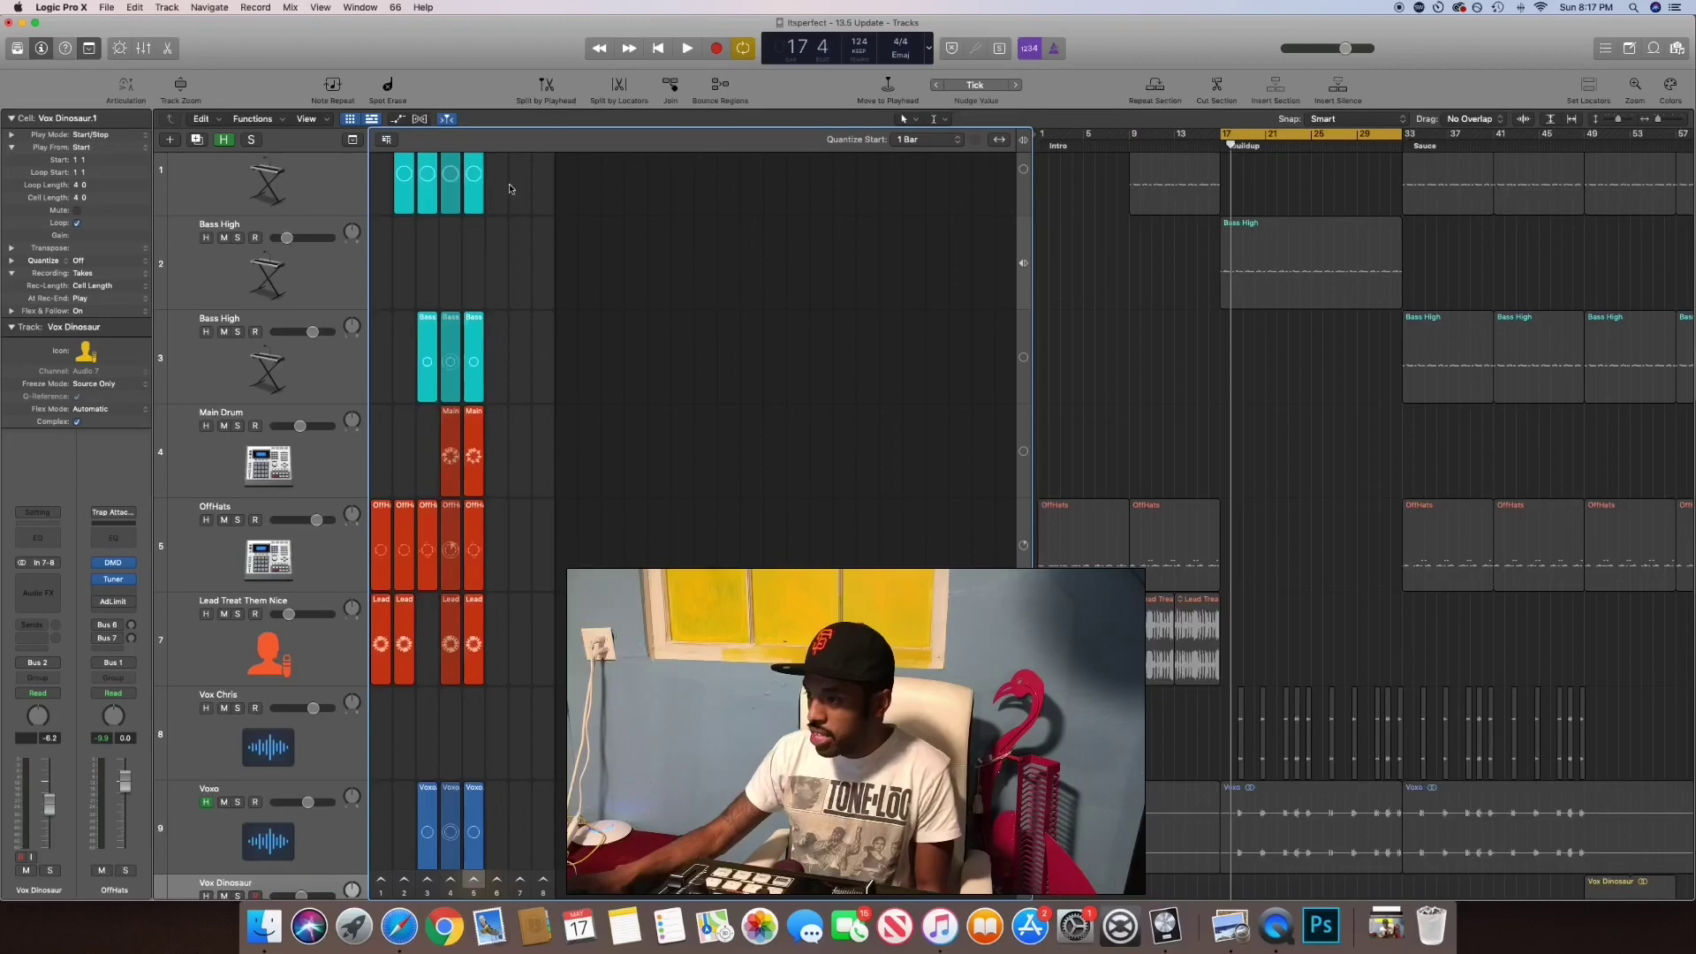
left_click(374, 119)
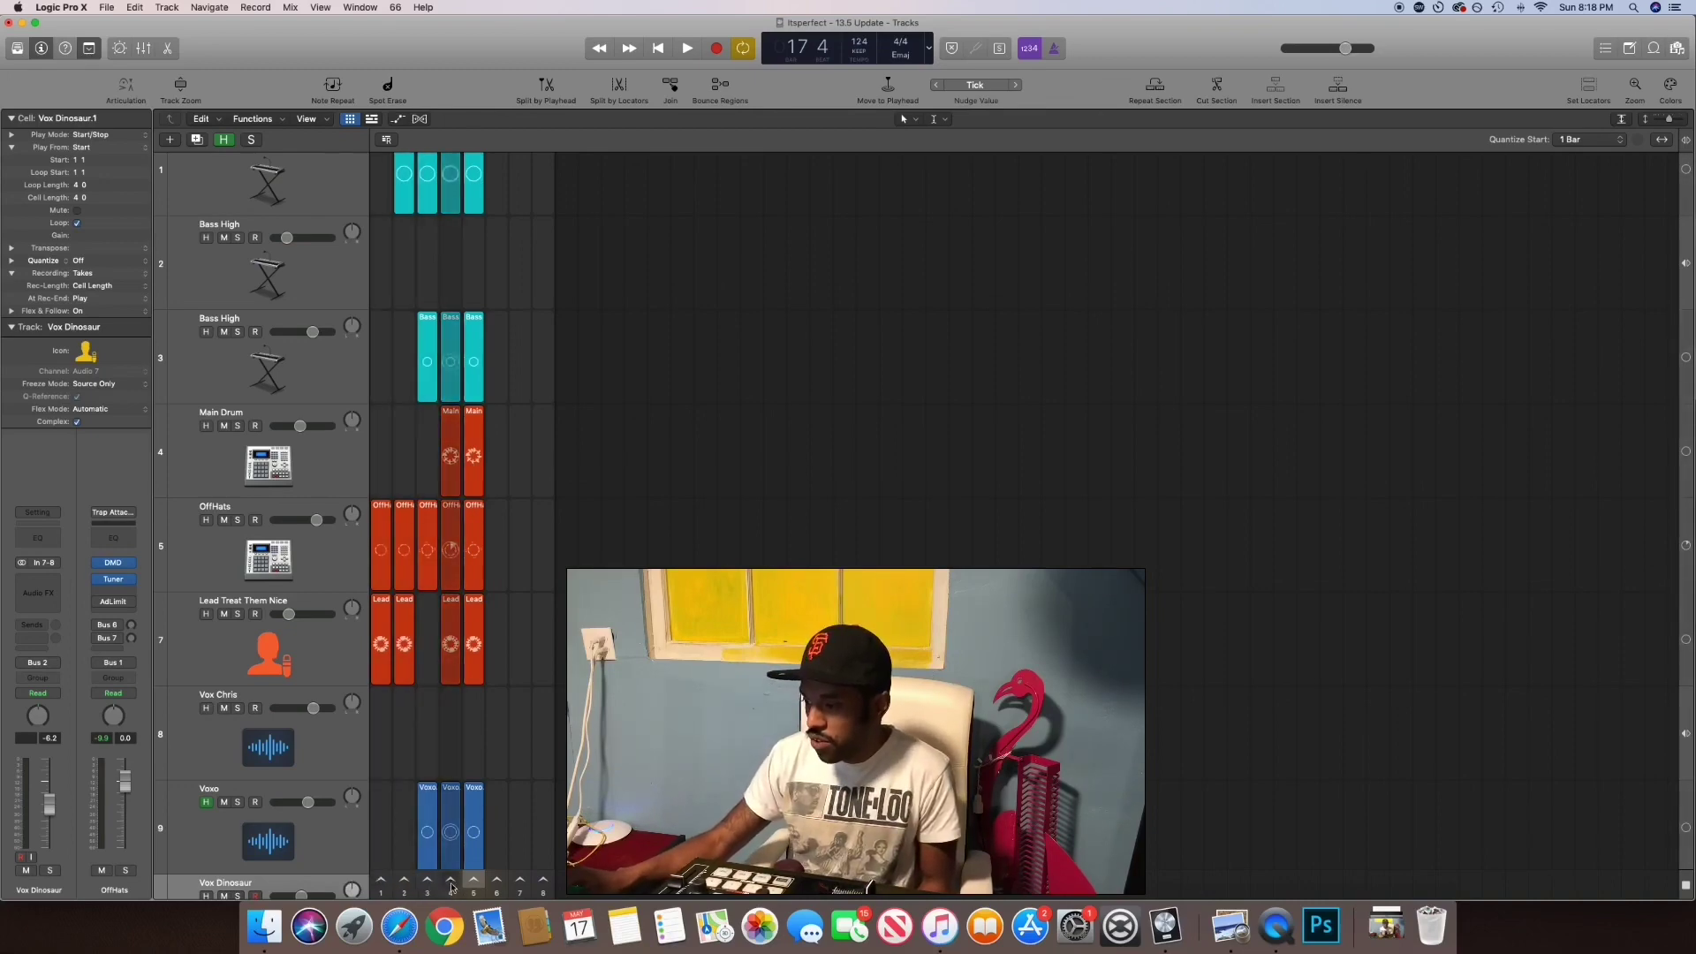
key("space")
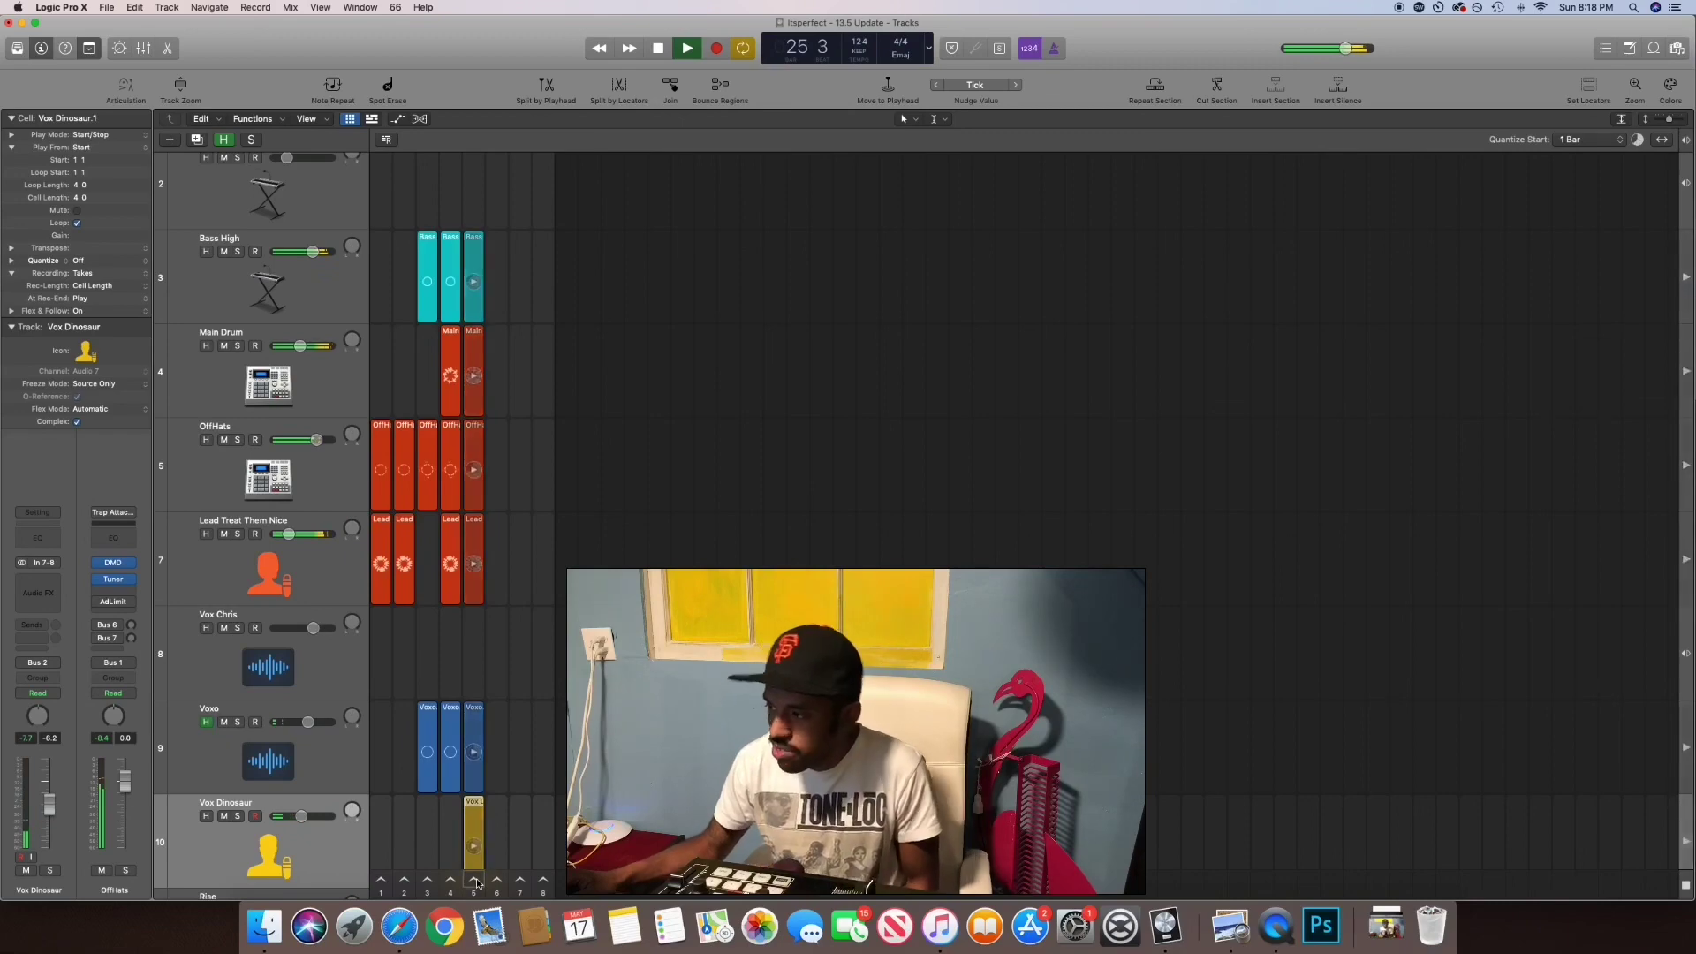
key("space")
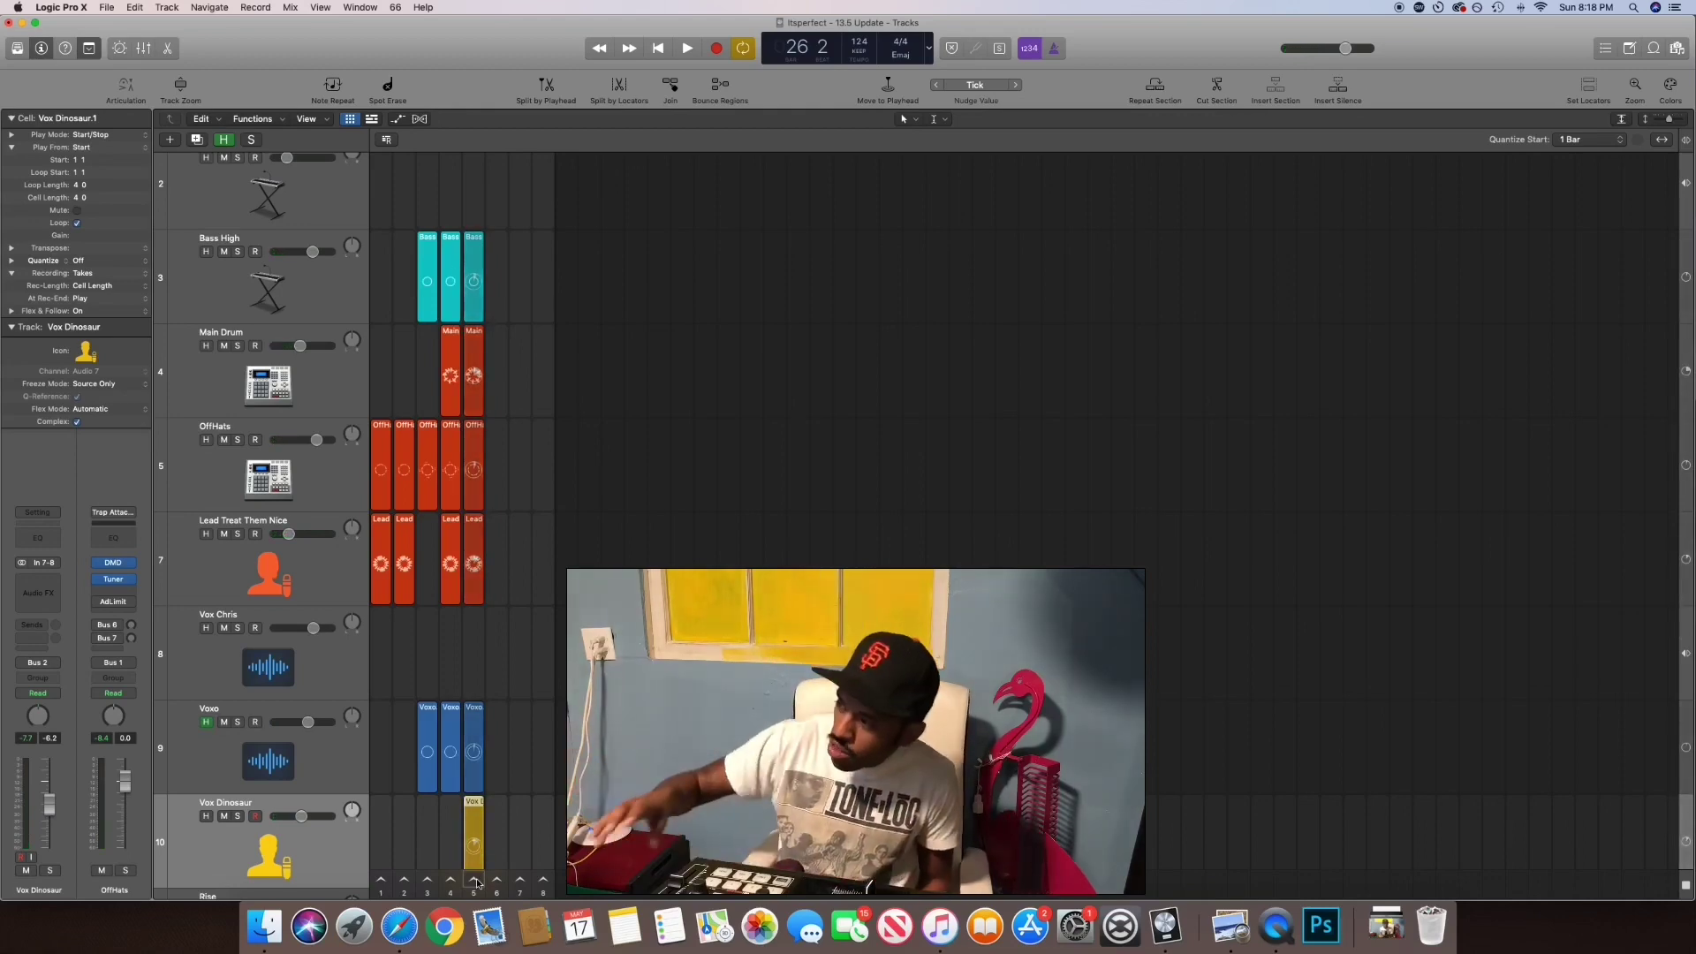
- Show the Tracks area beside the grid again and move all arrangement regions later so they start at about bar 105
left_click(371, 119)
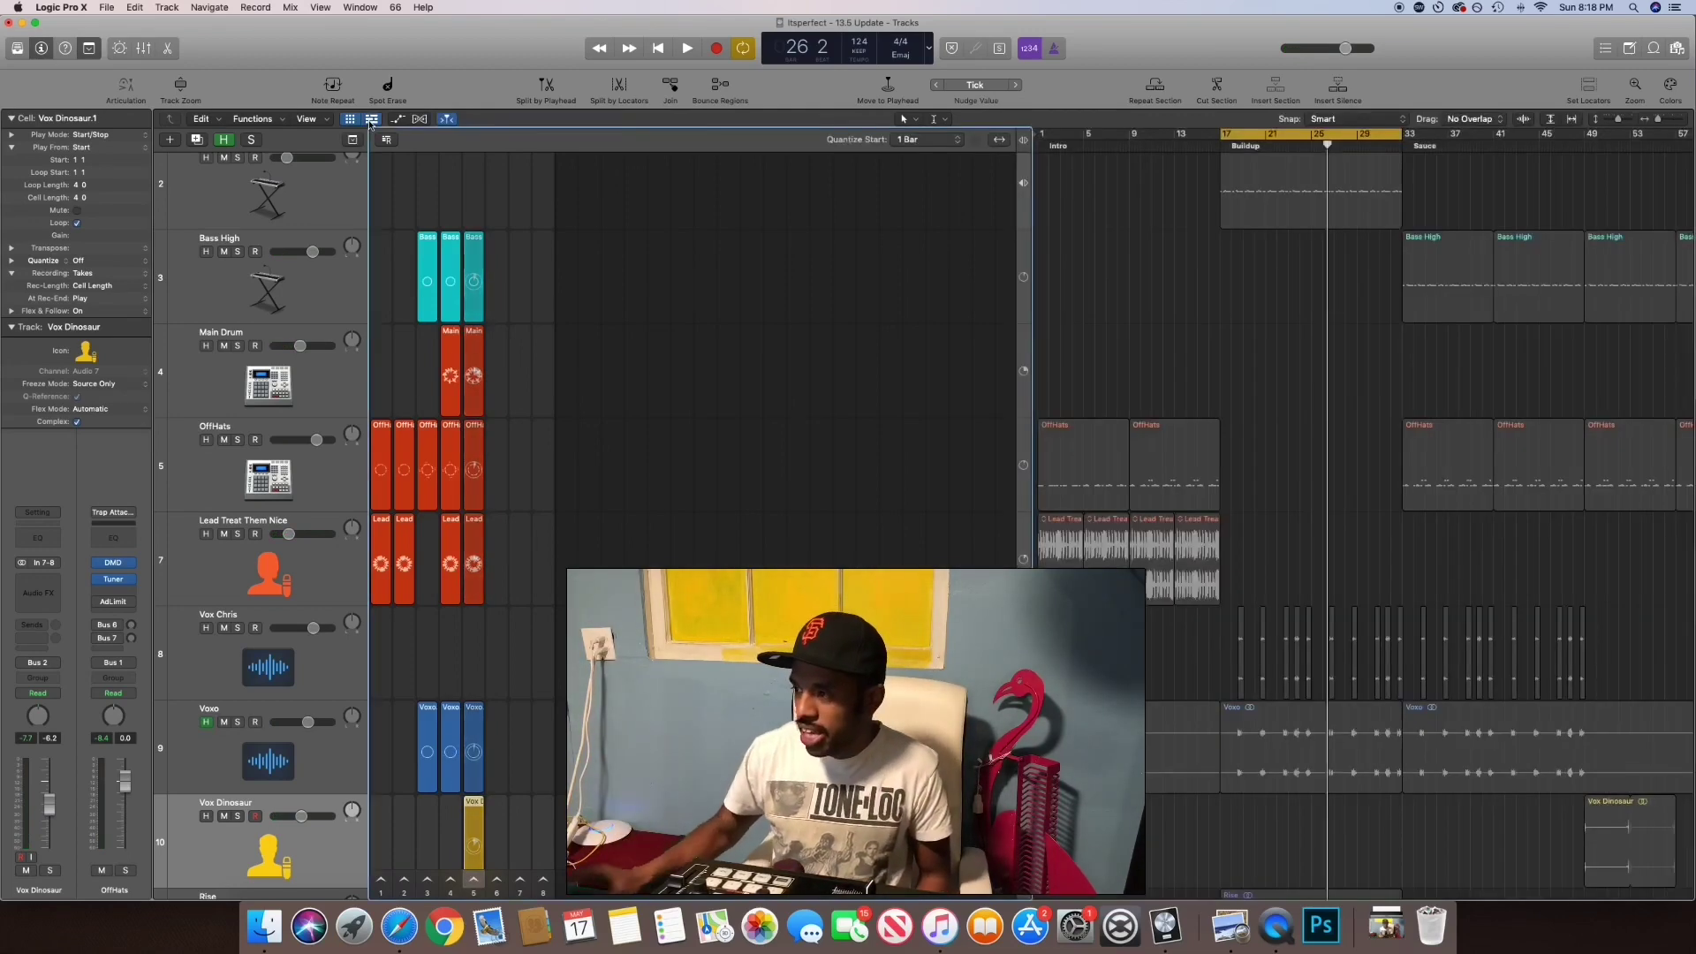
key("super+Left")
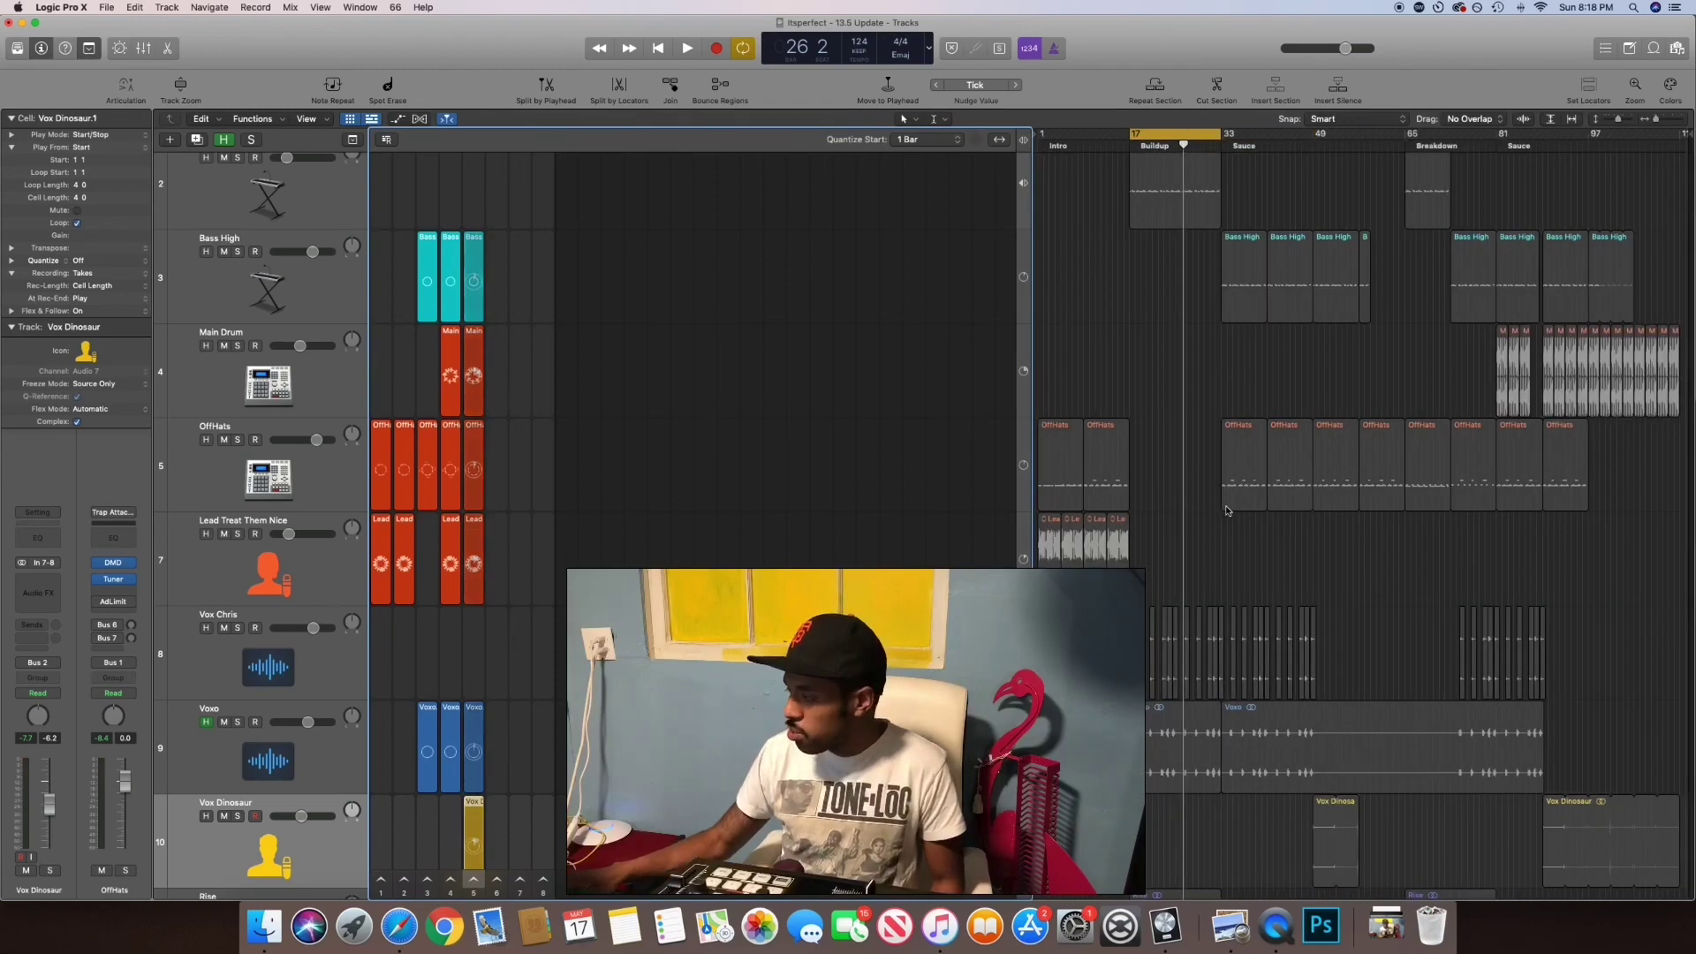
scroll(1225, 510, "down", 5)
scroll(1226, 511, "up", 1)
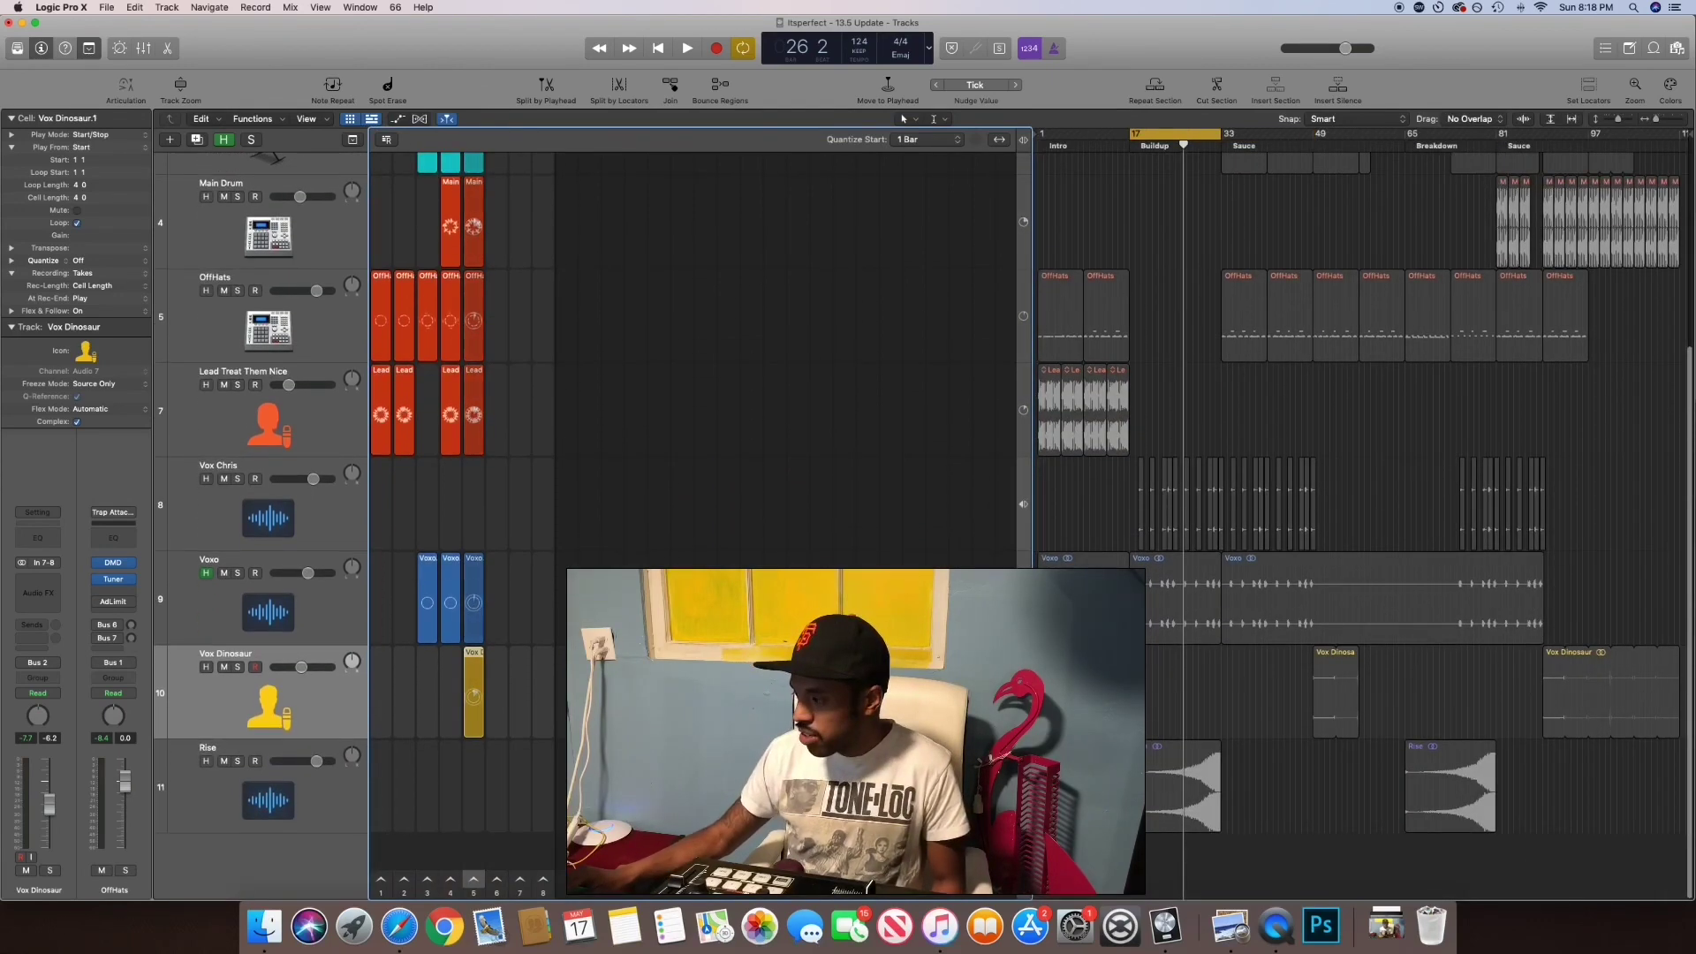
key("super+a")
scroll(1226, 510, "up", 3)
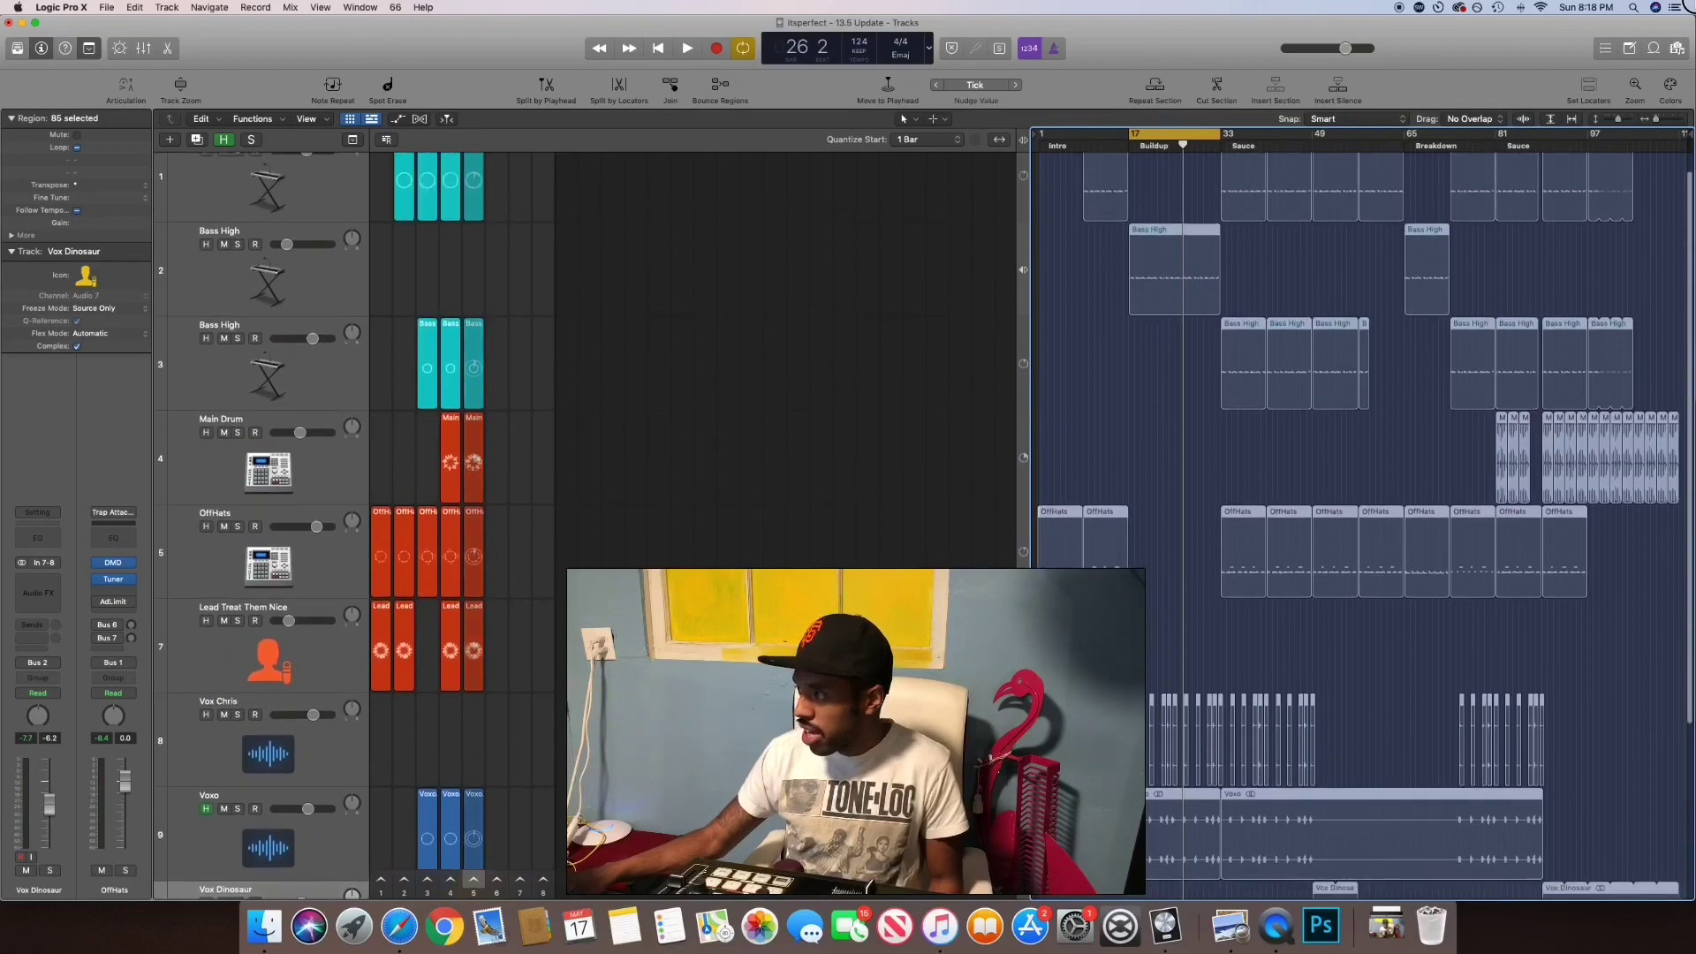
key("shift+super+a")
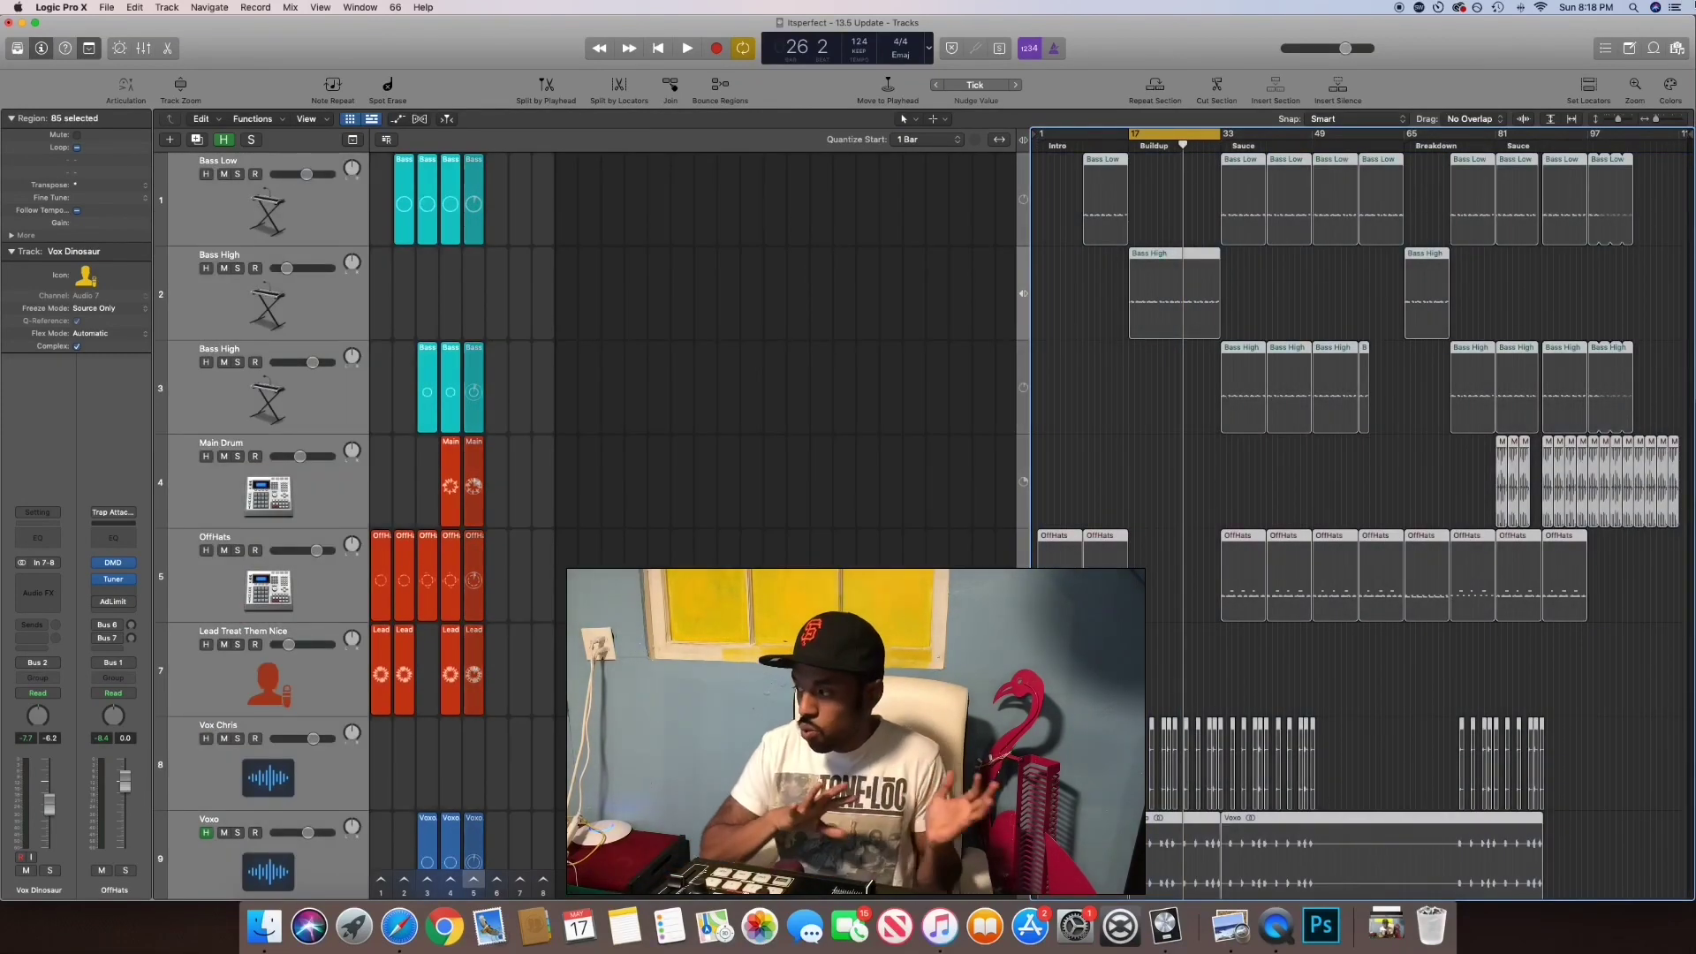
left_click_drag(1050, 560, 1643, 562)
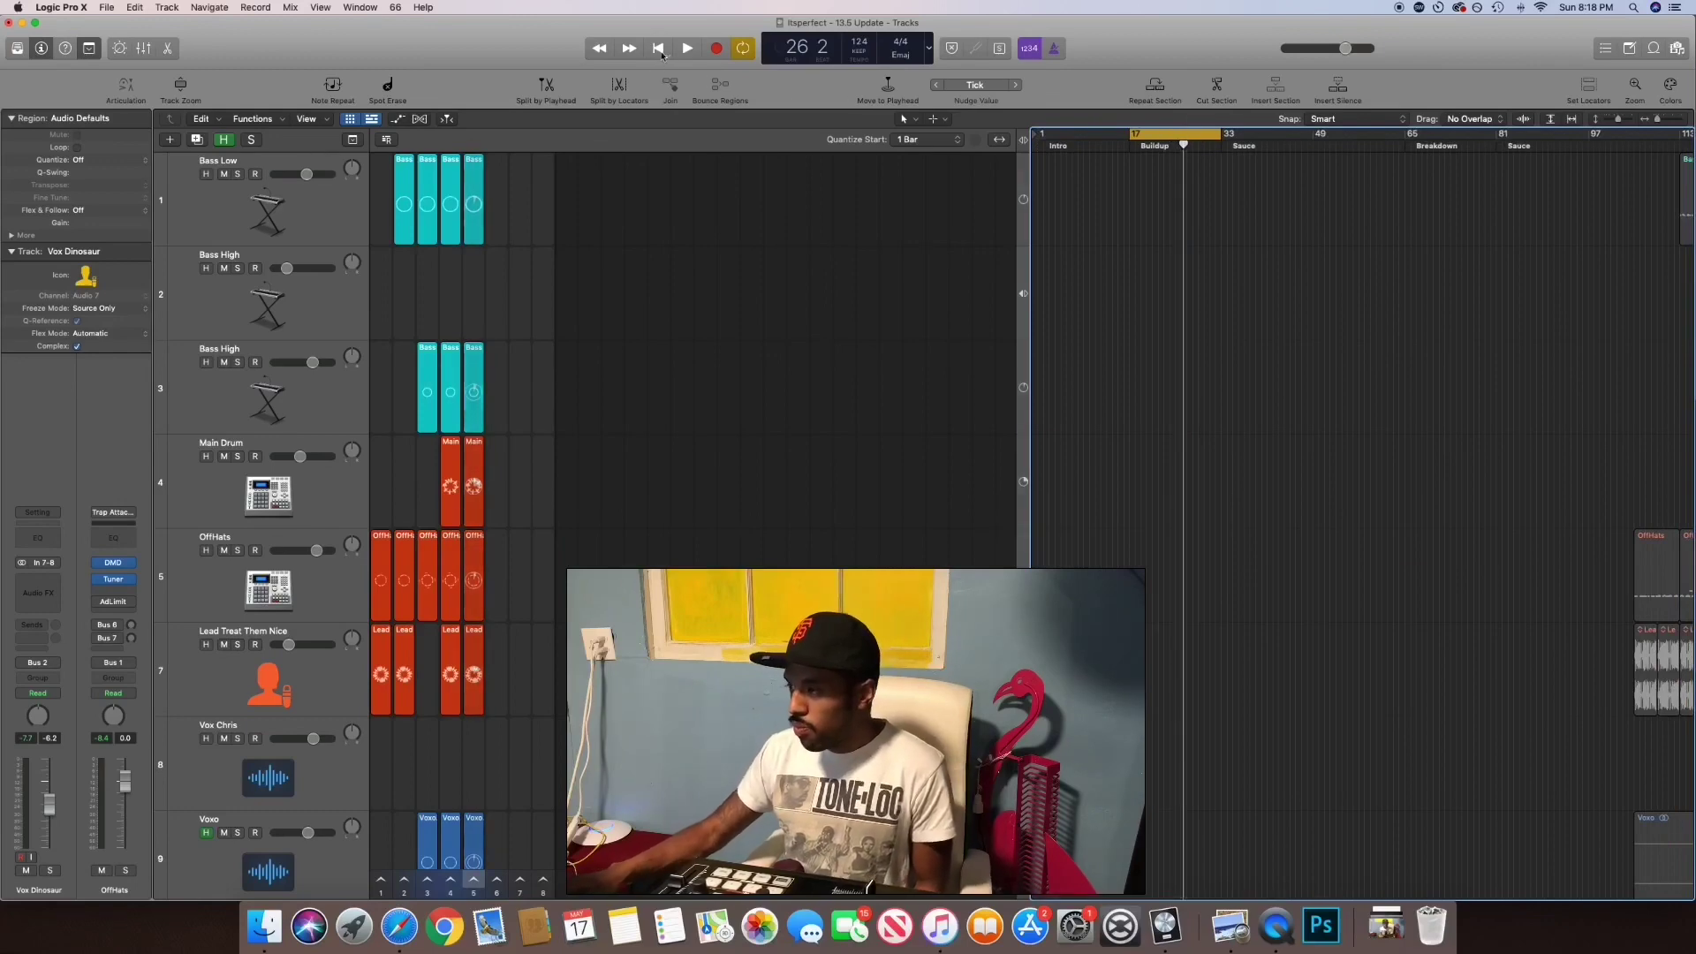
- Turn off cycle mode and return the playhead to bar 1
left_click(662, 55)
left_click(1213, 139)
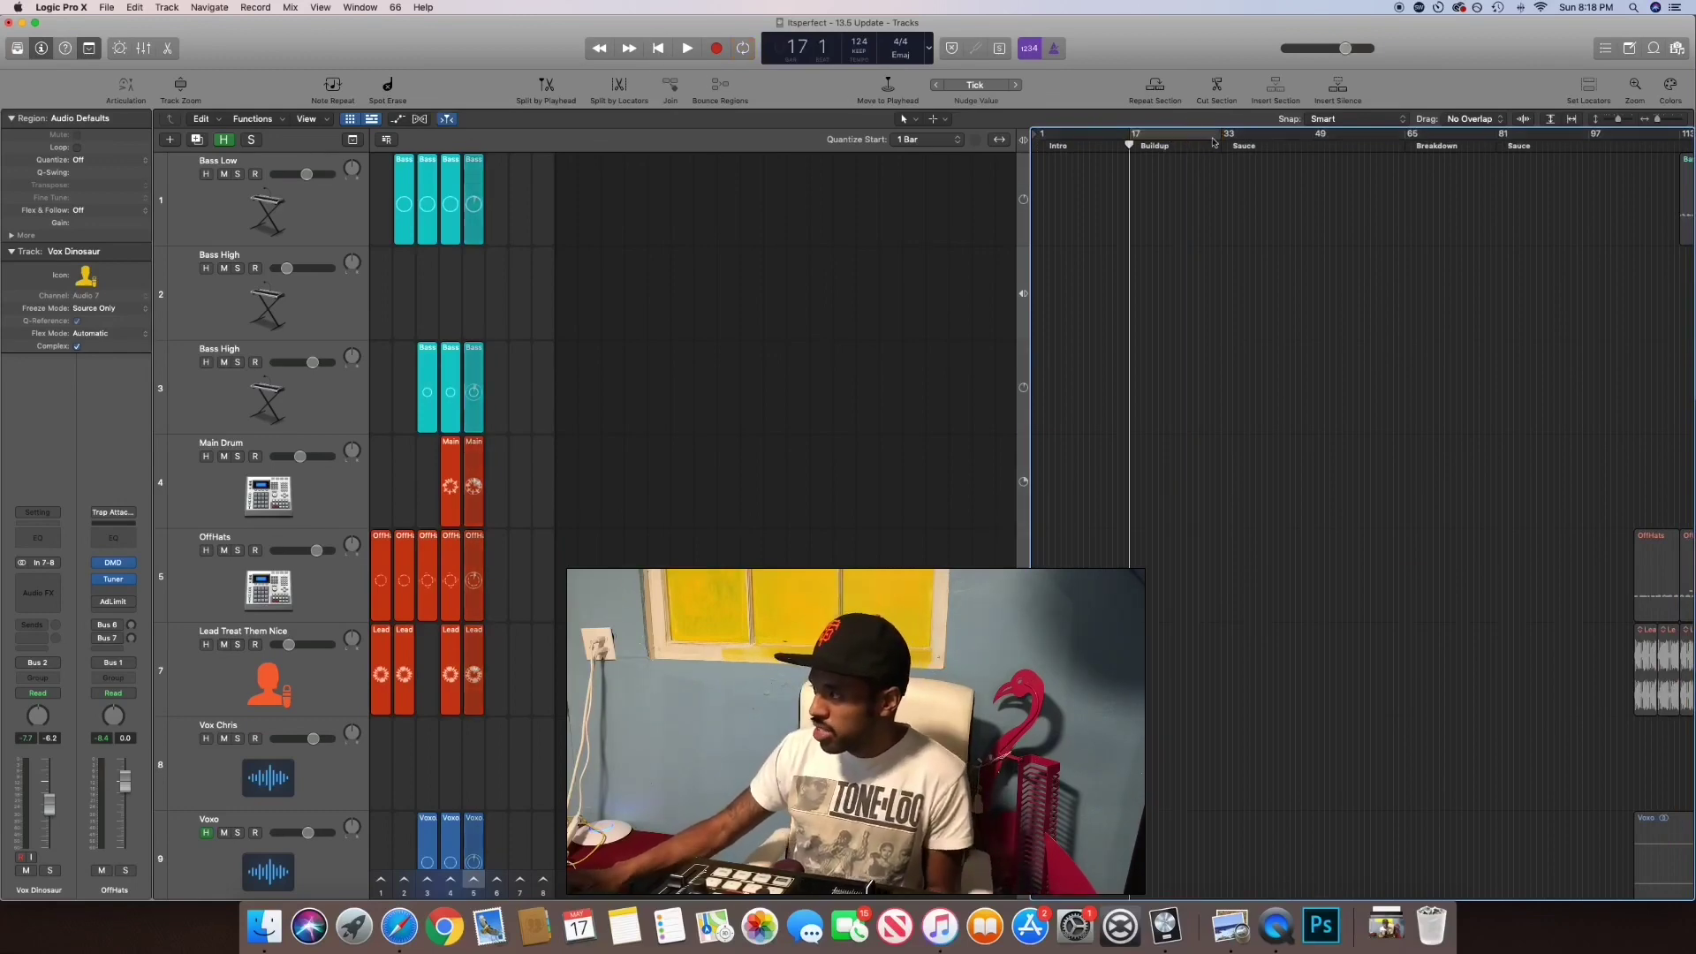
left_click(657, 48)
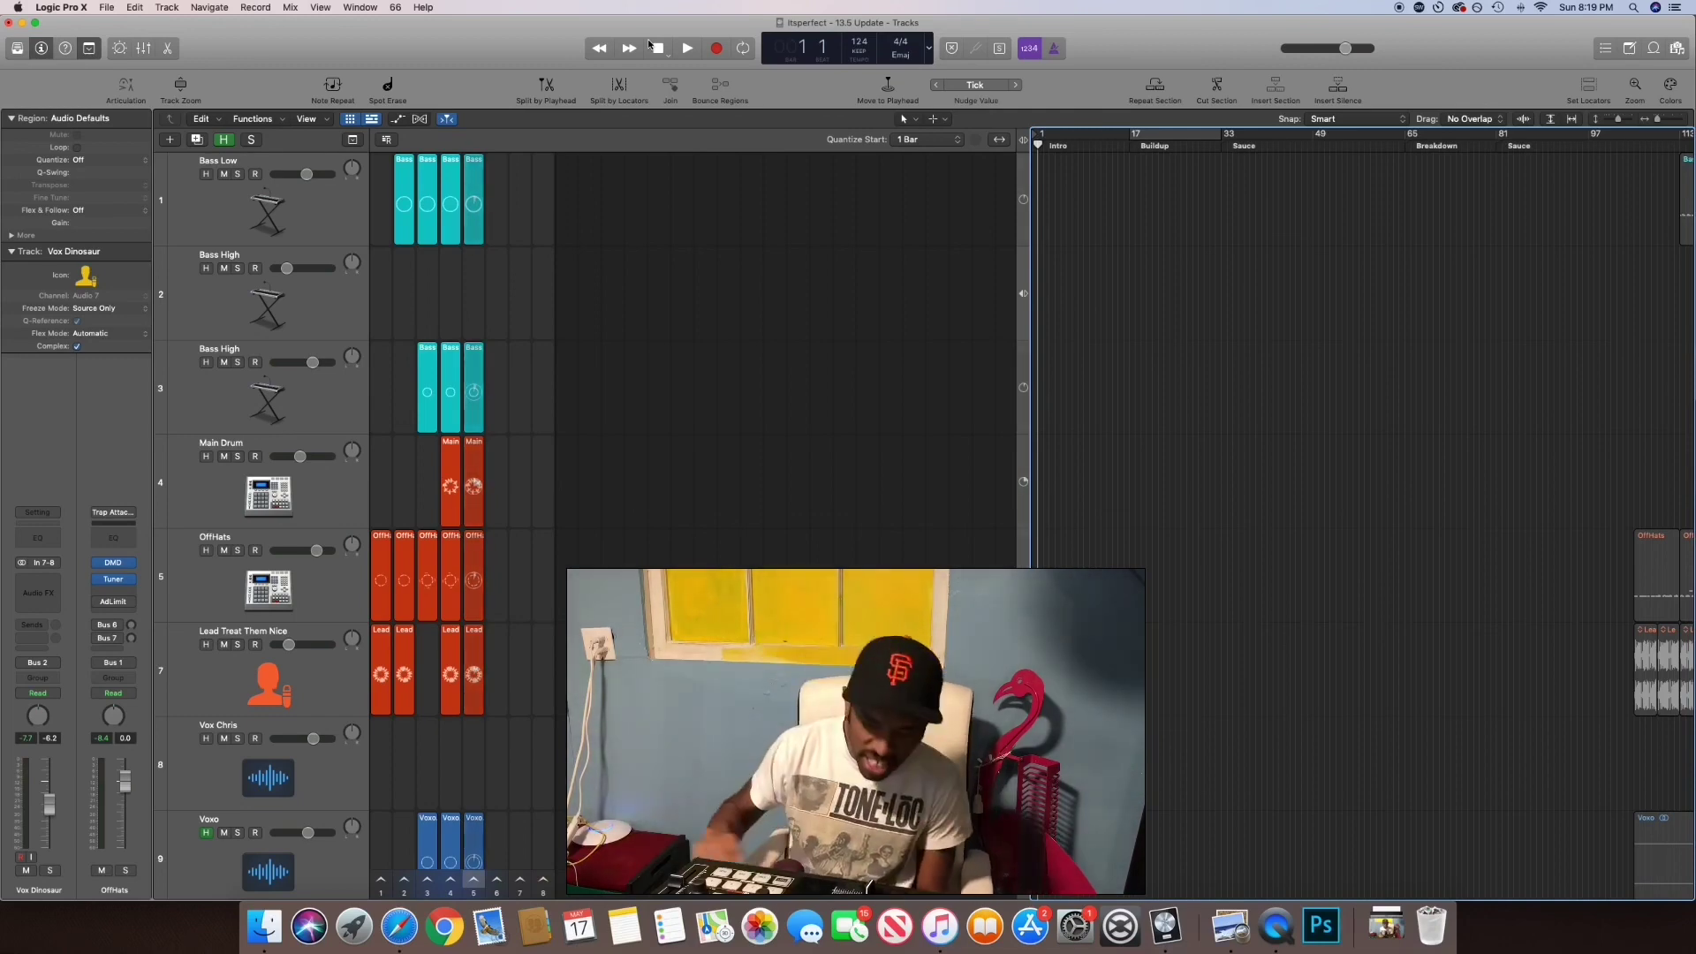
- Enable Live Loops performance recording and record from bar 1 into the Tracks area with scene 1 playing
left_click(386, 141)
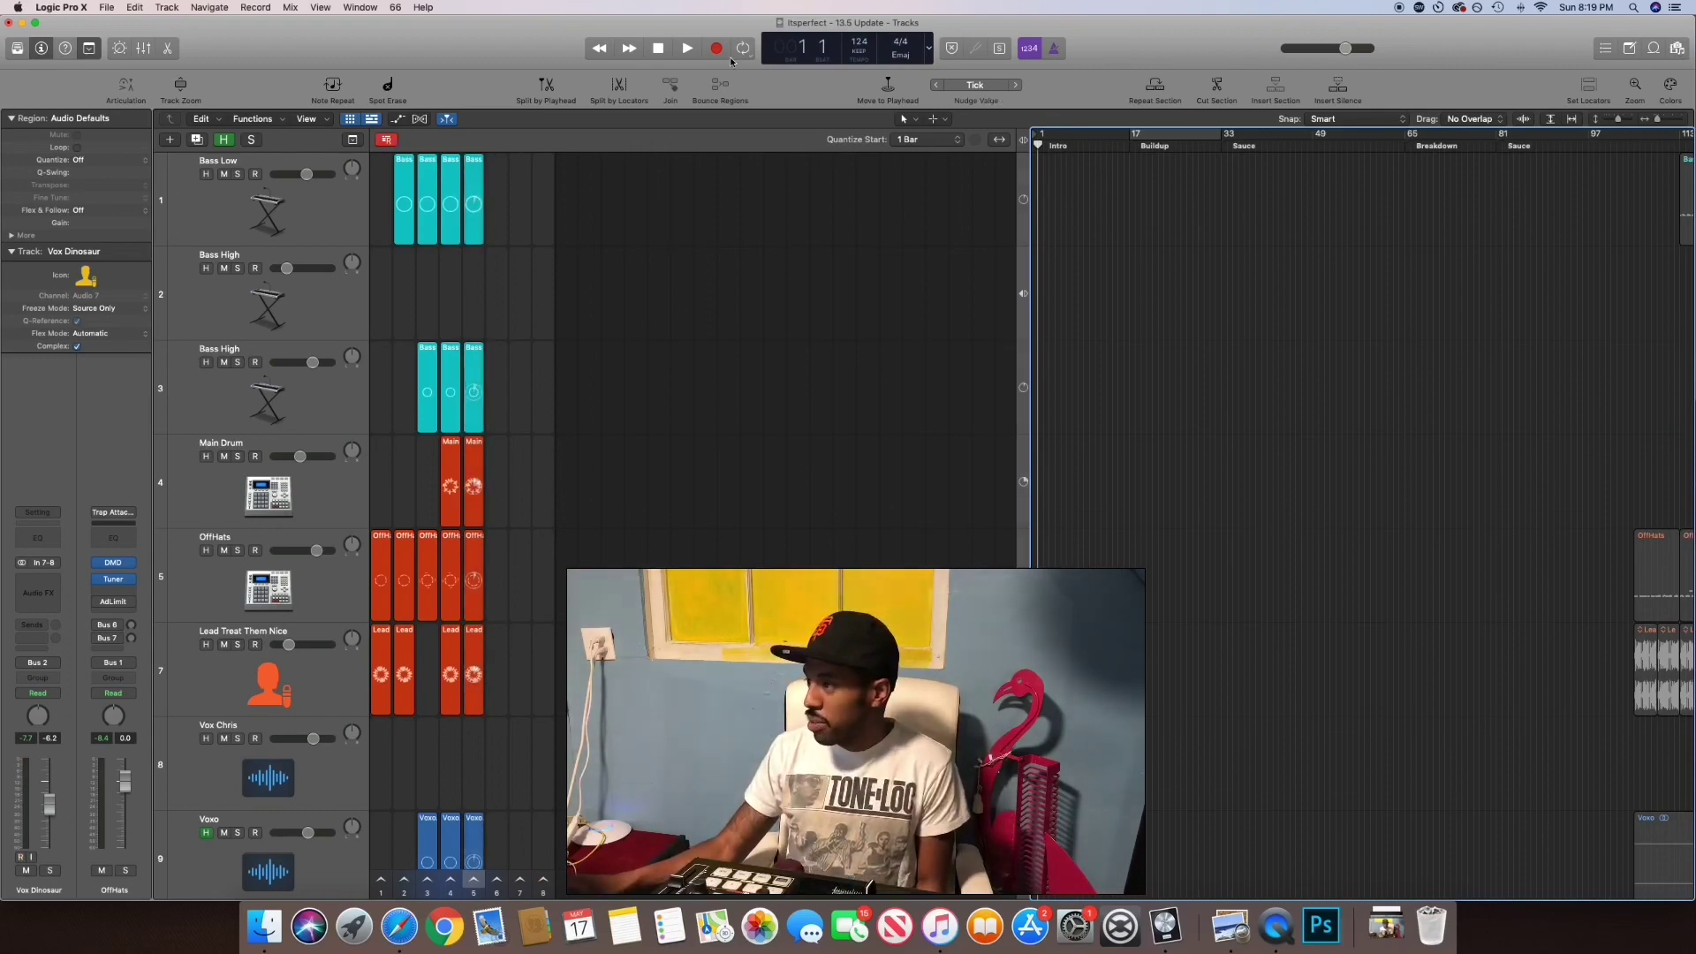
left_click(381, 880)
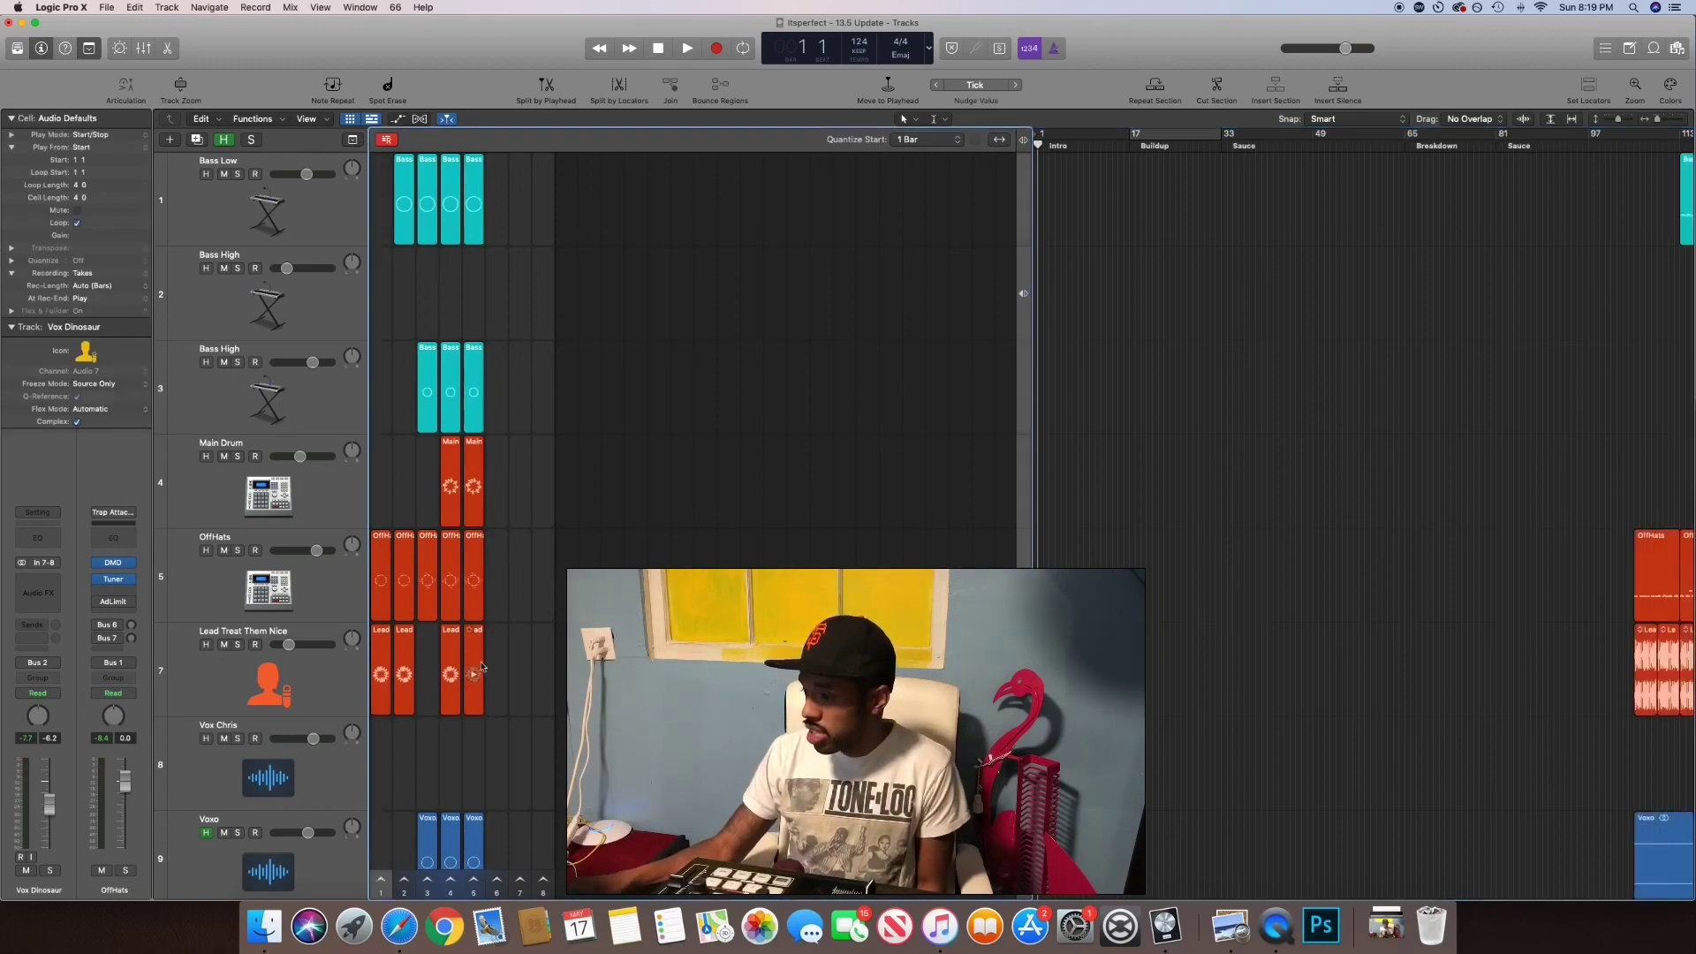
left_click(377, 885)
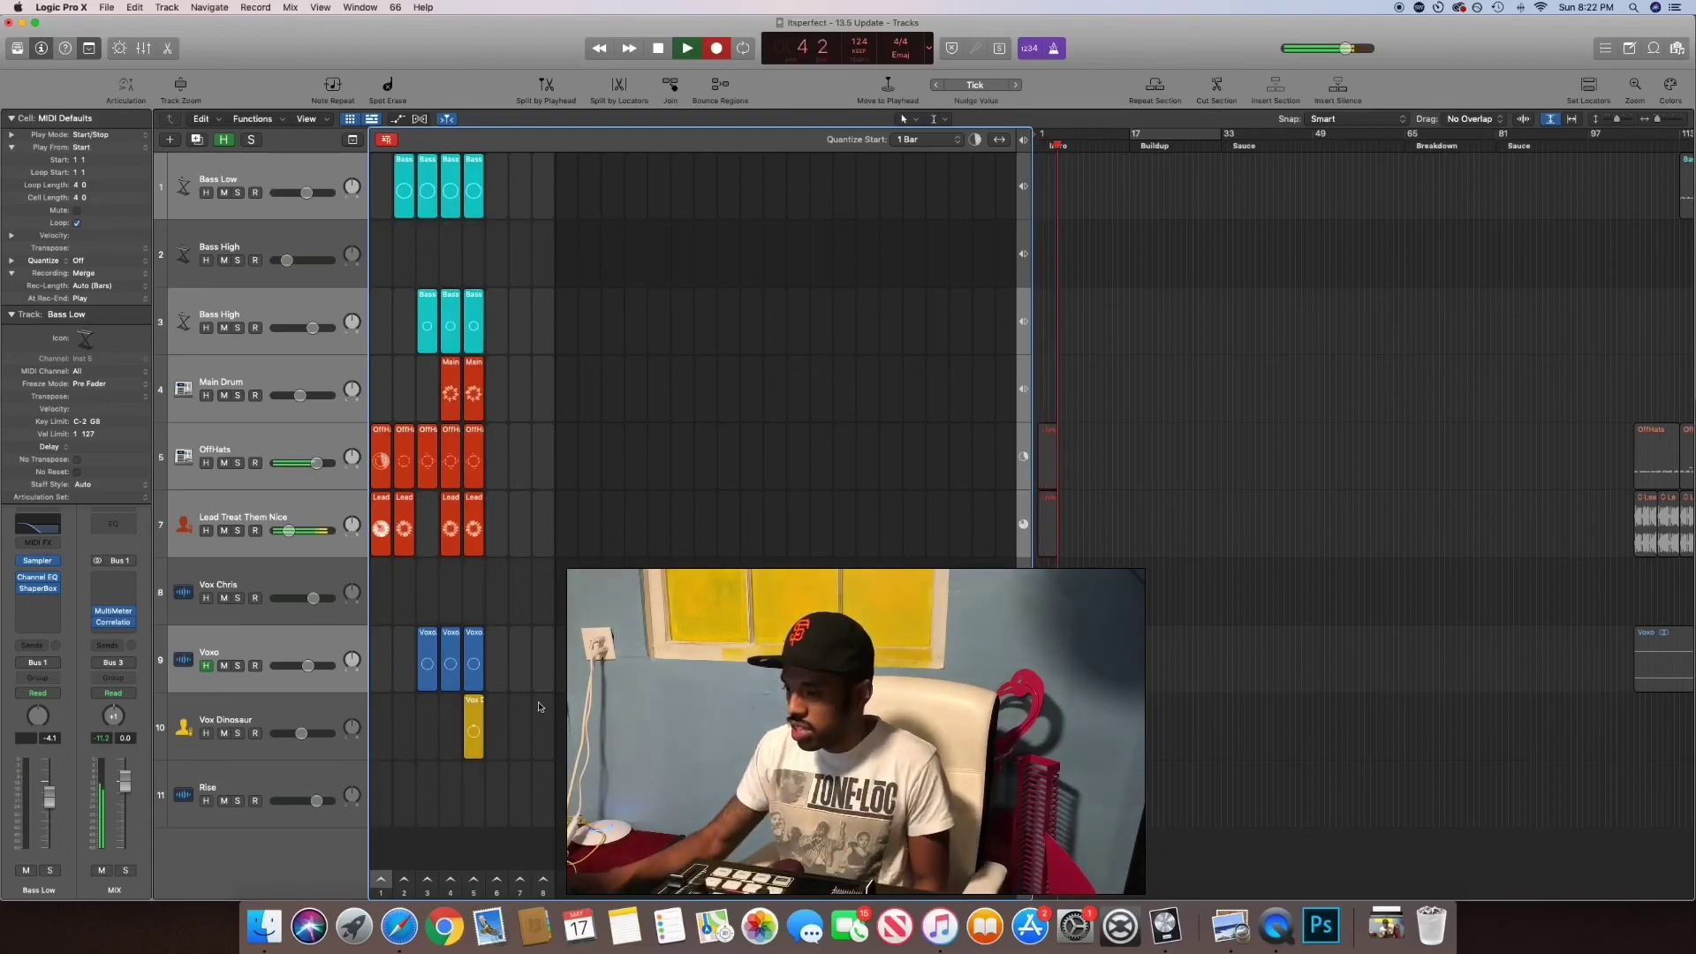
- Bring in the scene 3 Voxo cell on track 9 during the recording and launch scene 5 at bar 17
left_click(428, 666)
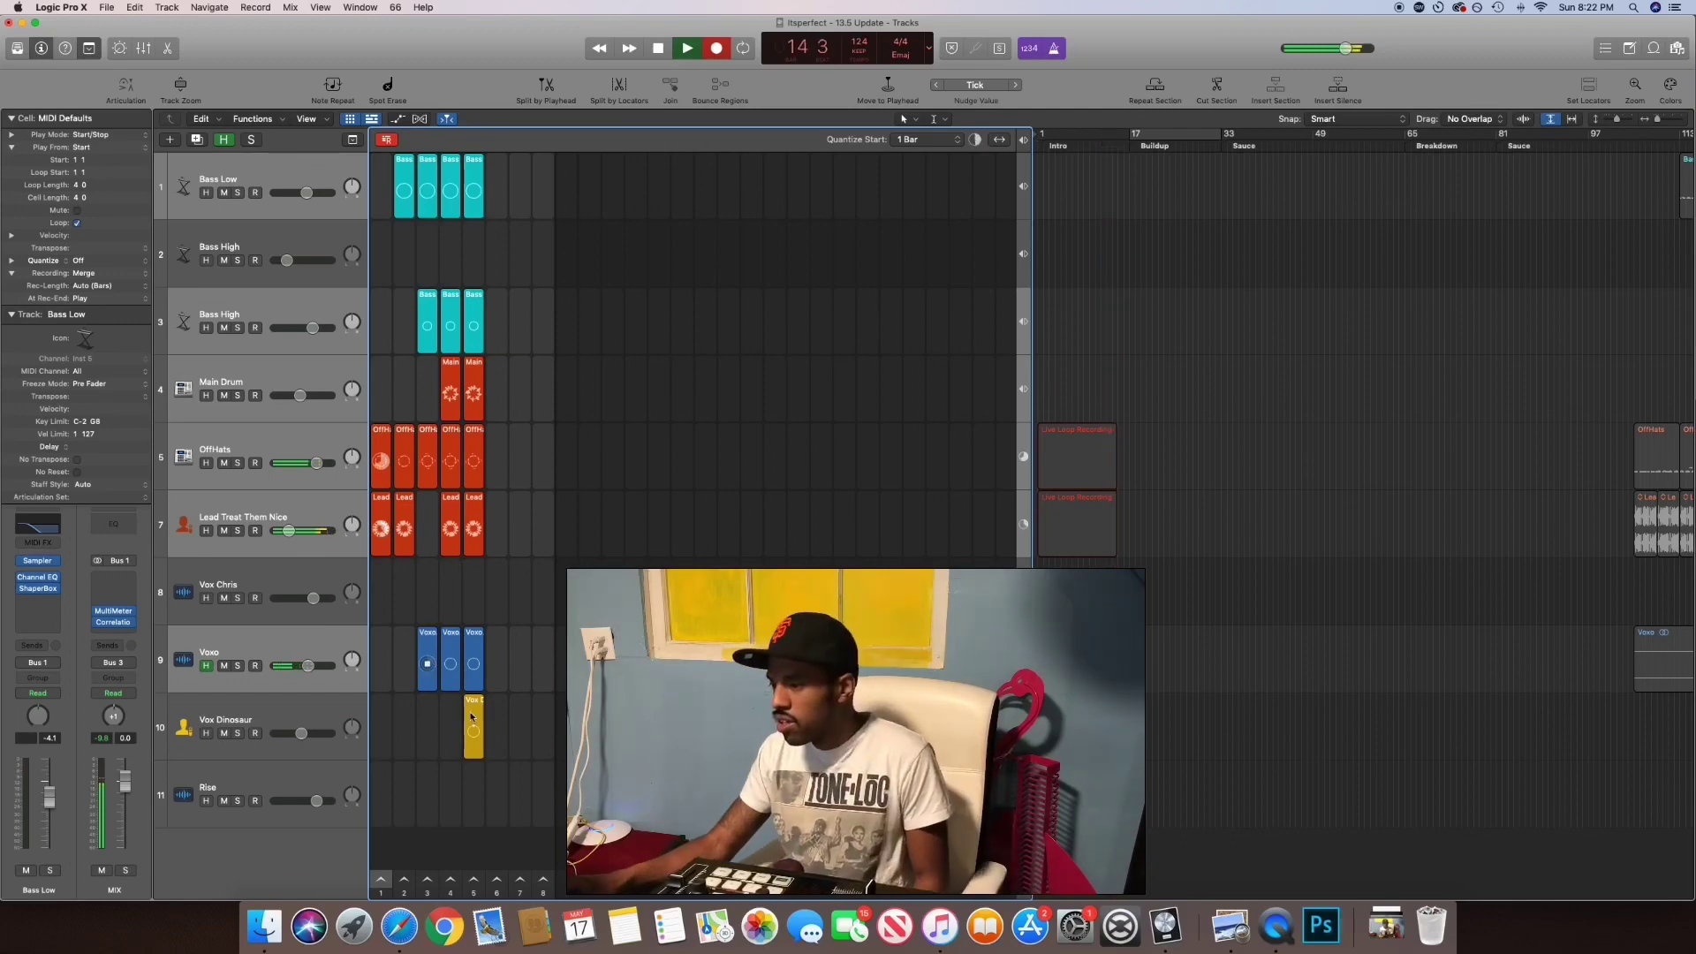
scroll(473, 885, "down", 1)
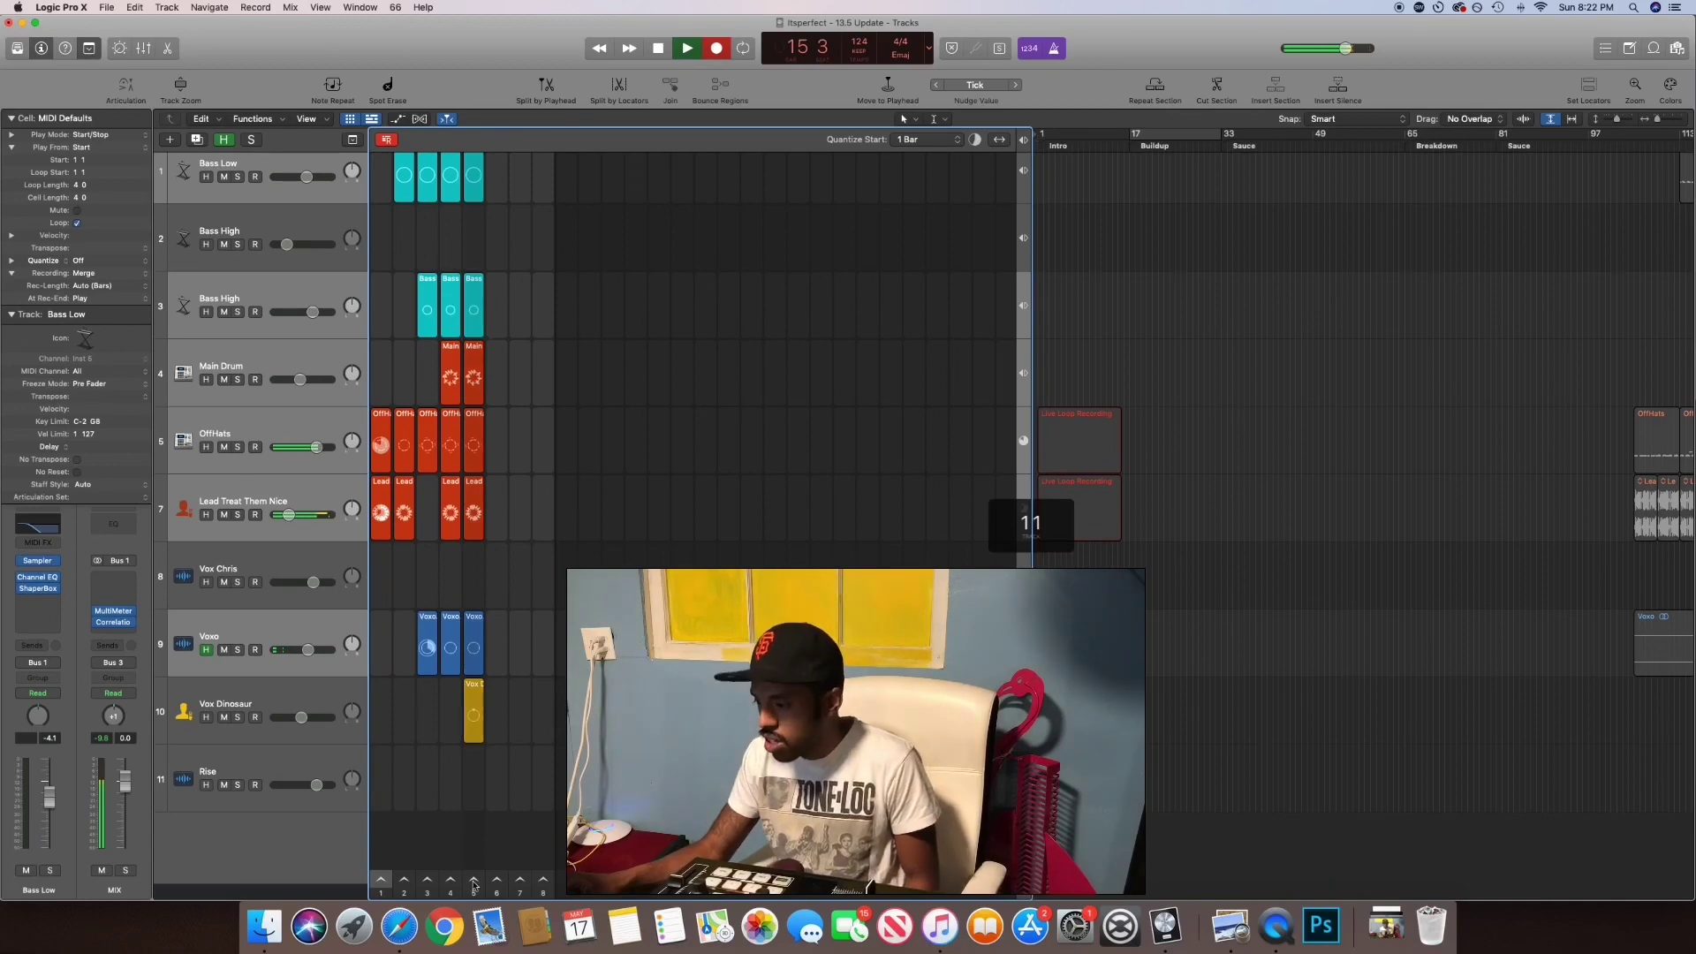
scroll(473, 885, "up", 1)
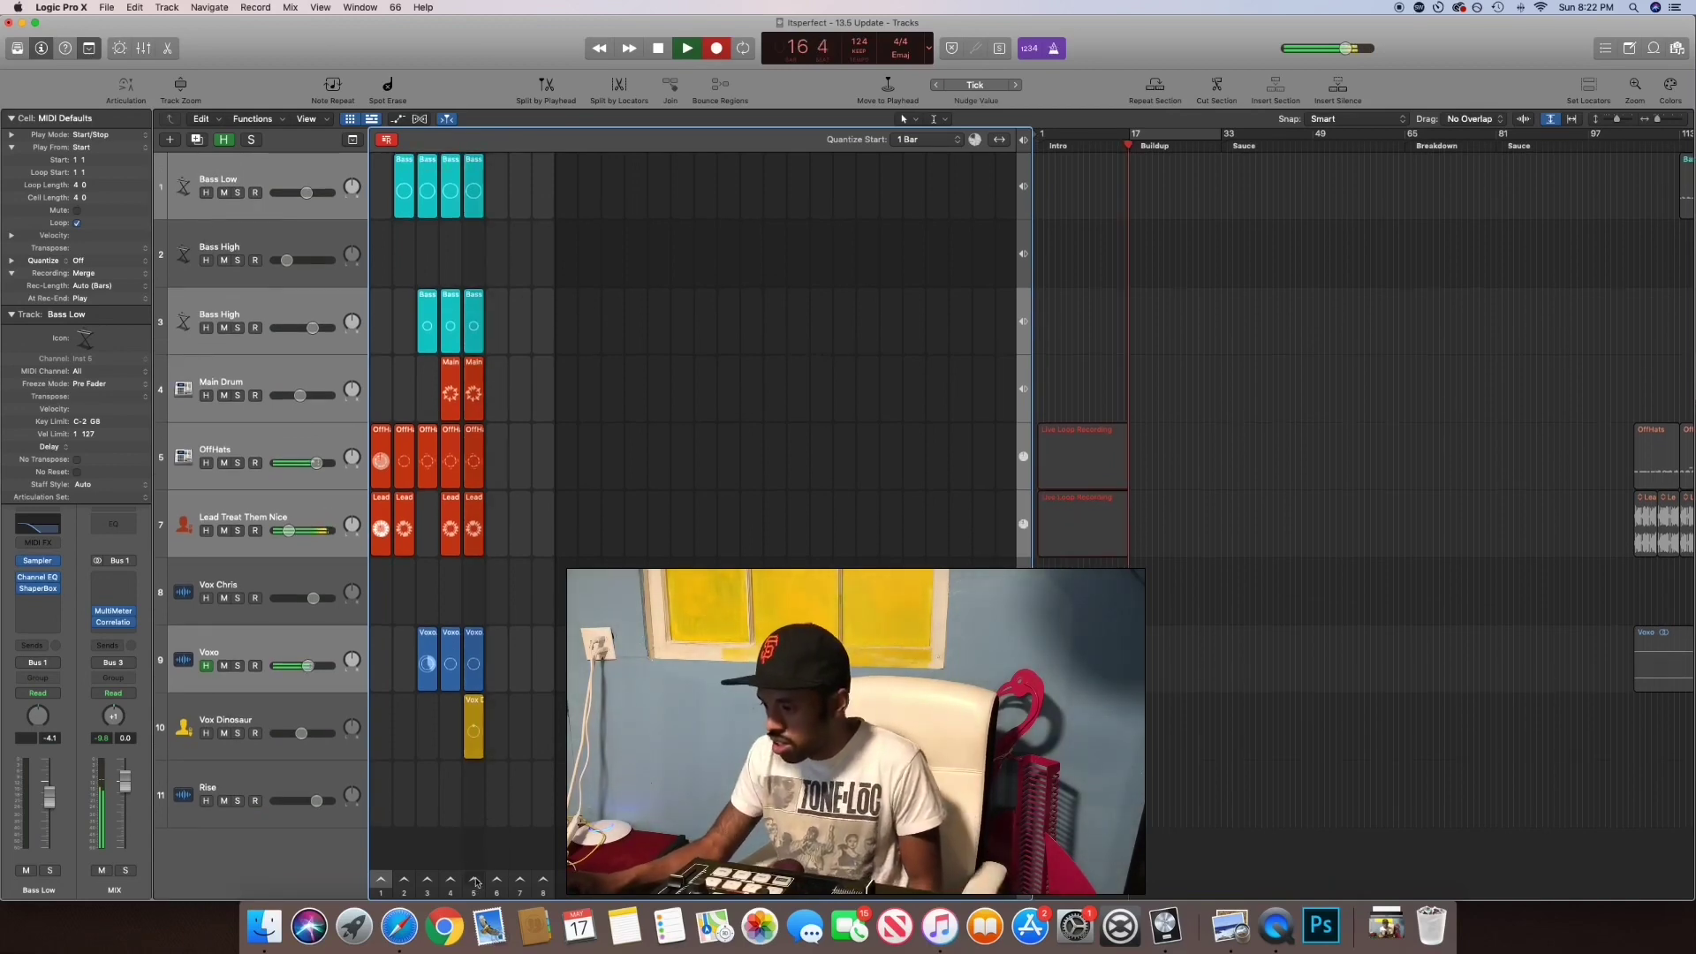
left_click(474, 880)
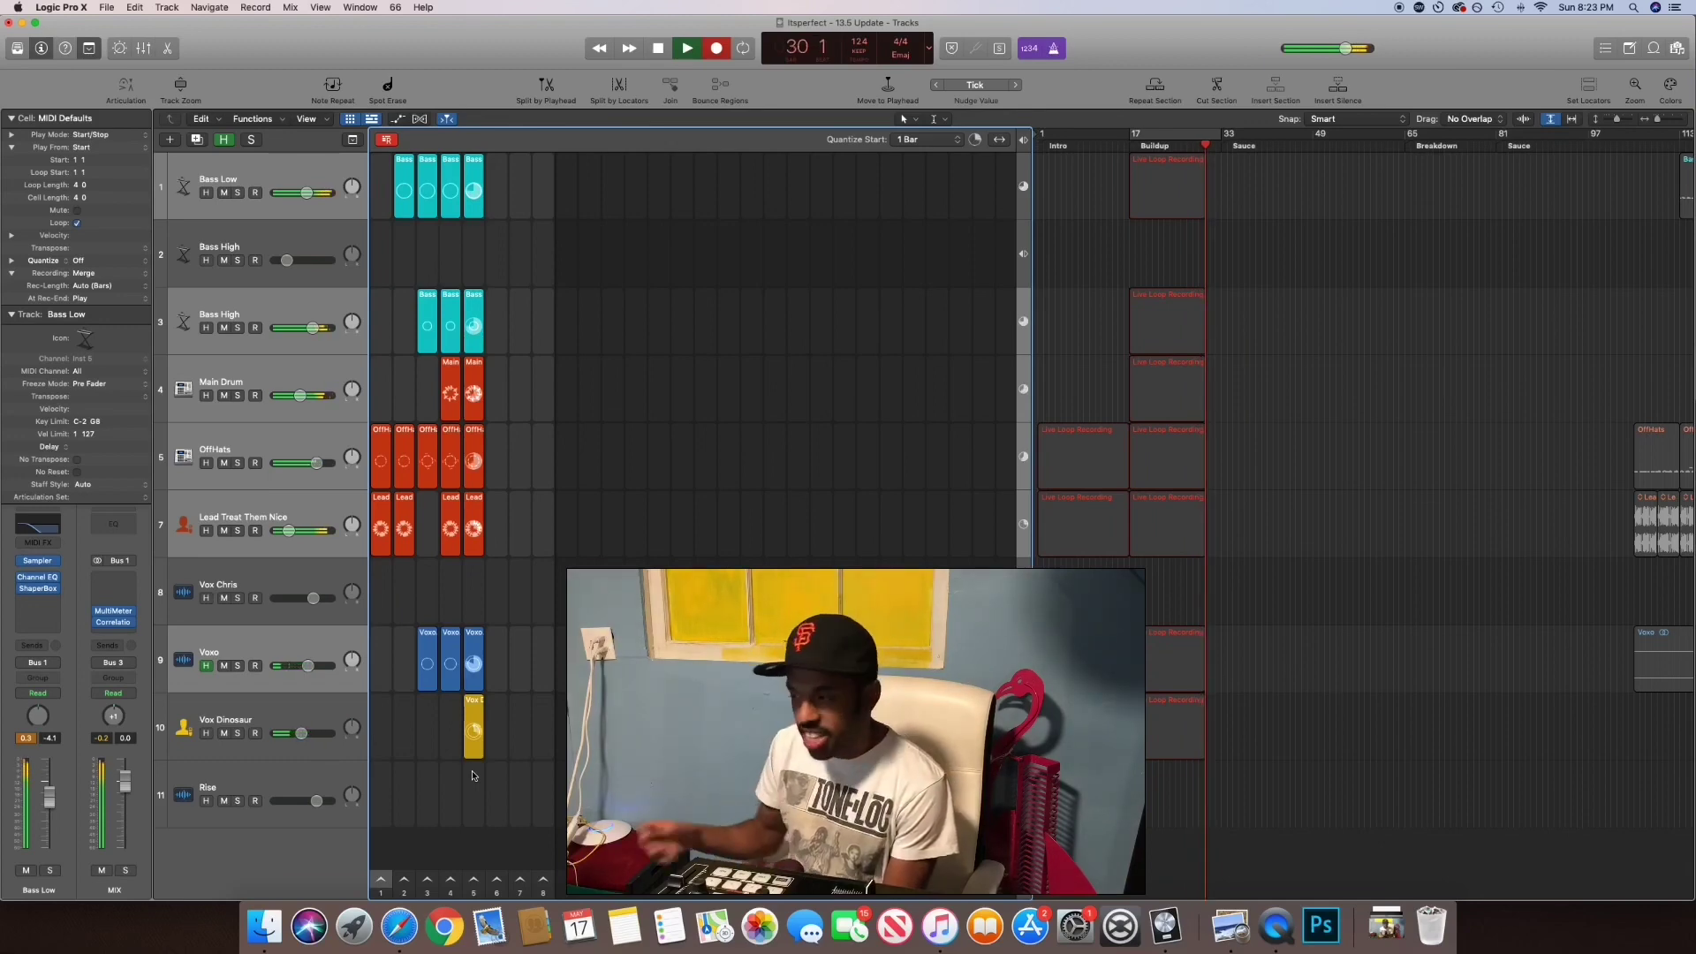
- Launch scene 4 at about bar 34 of the recording and toggle the Bass High cell on track 3
left_click(473, 430)
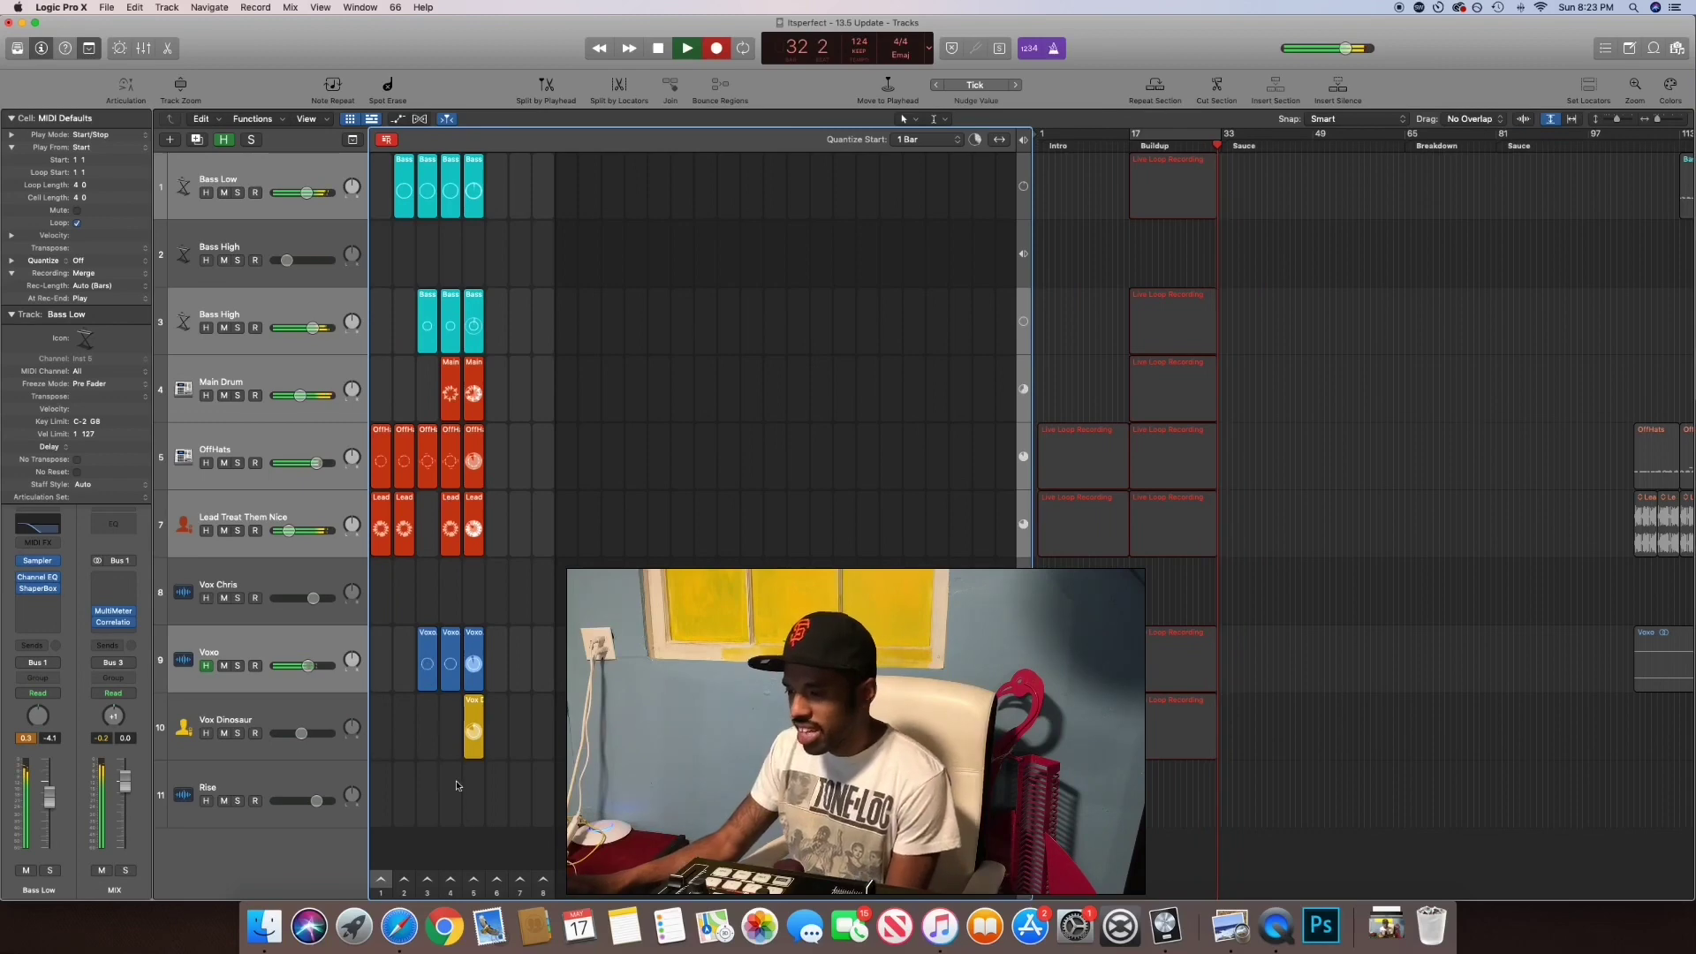
left_click(452, 883)
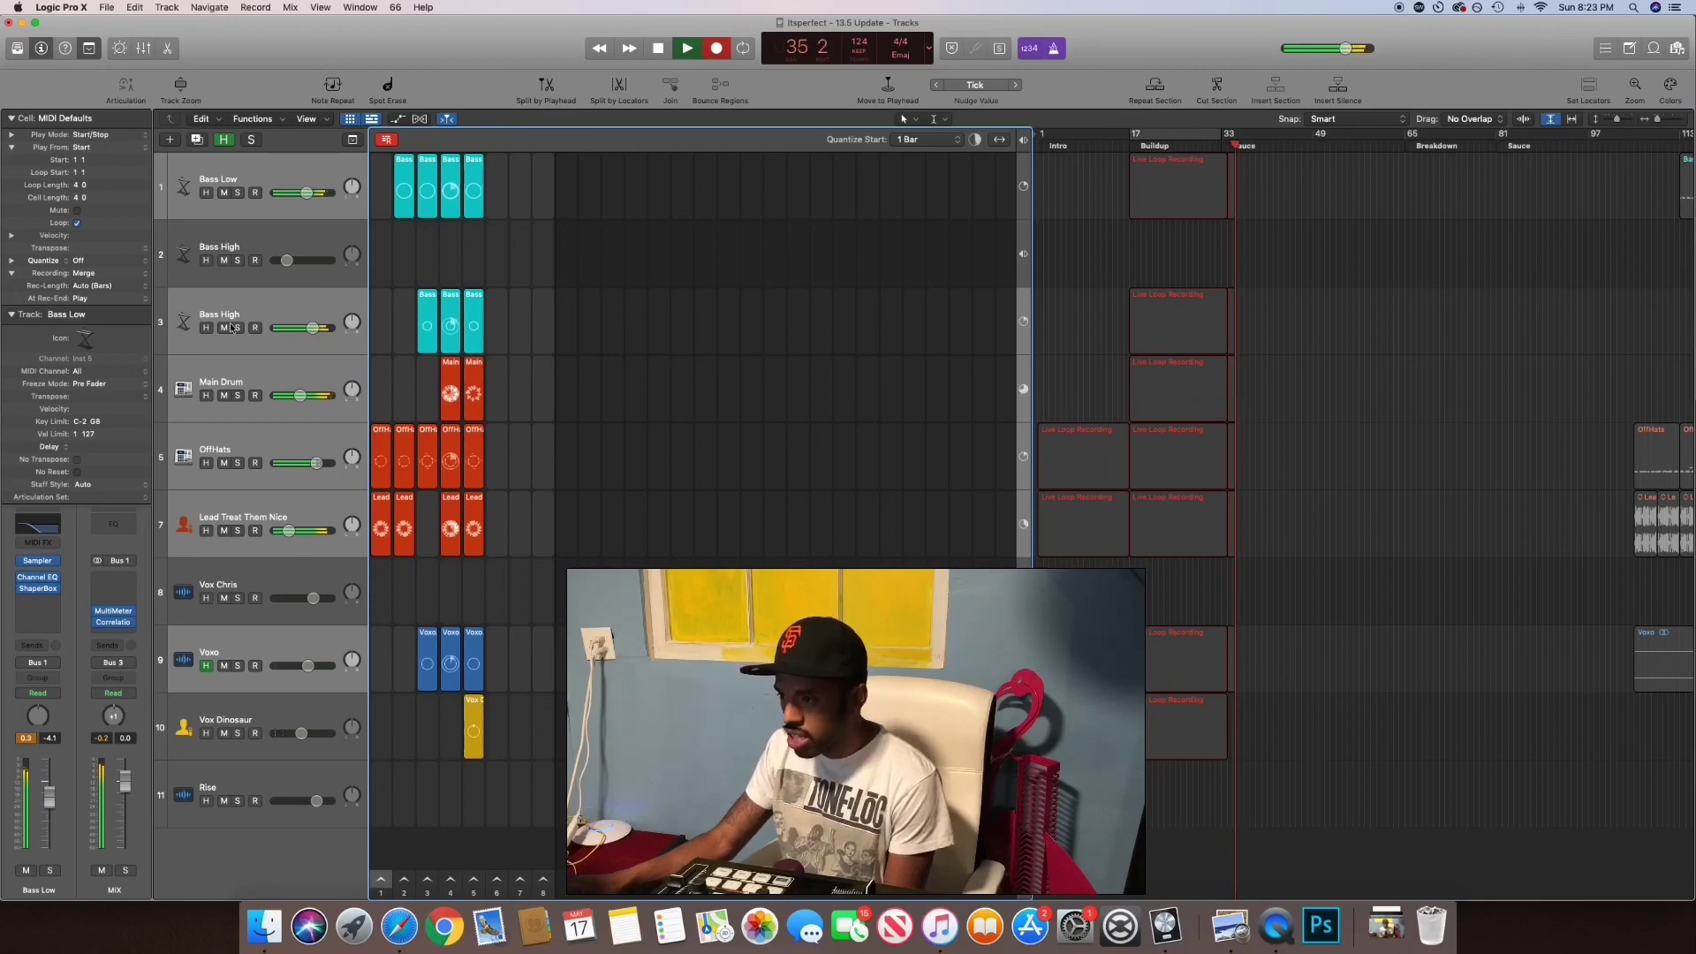
left_click(428, 333)
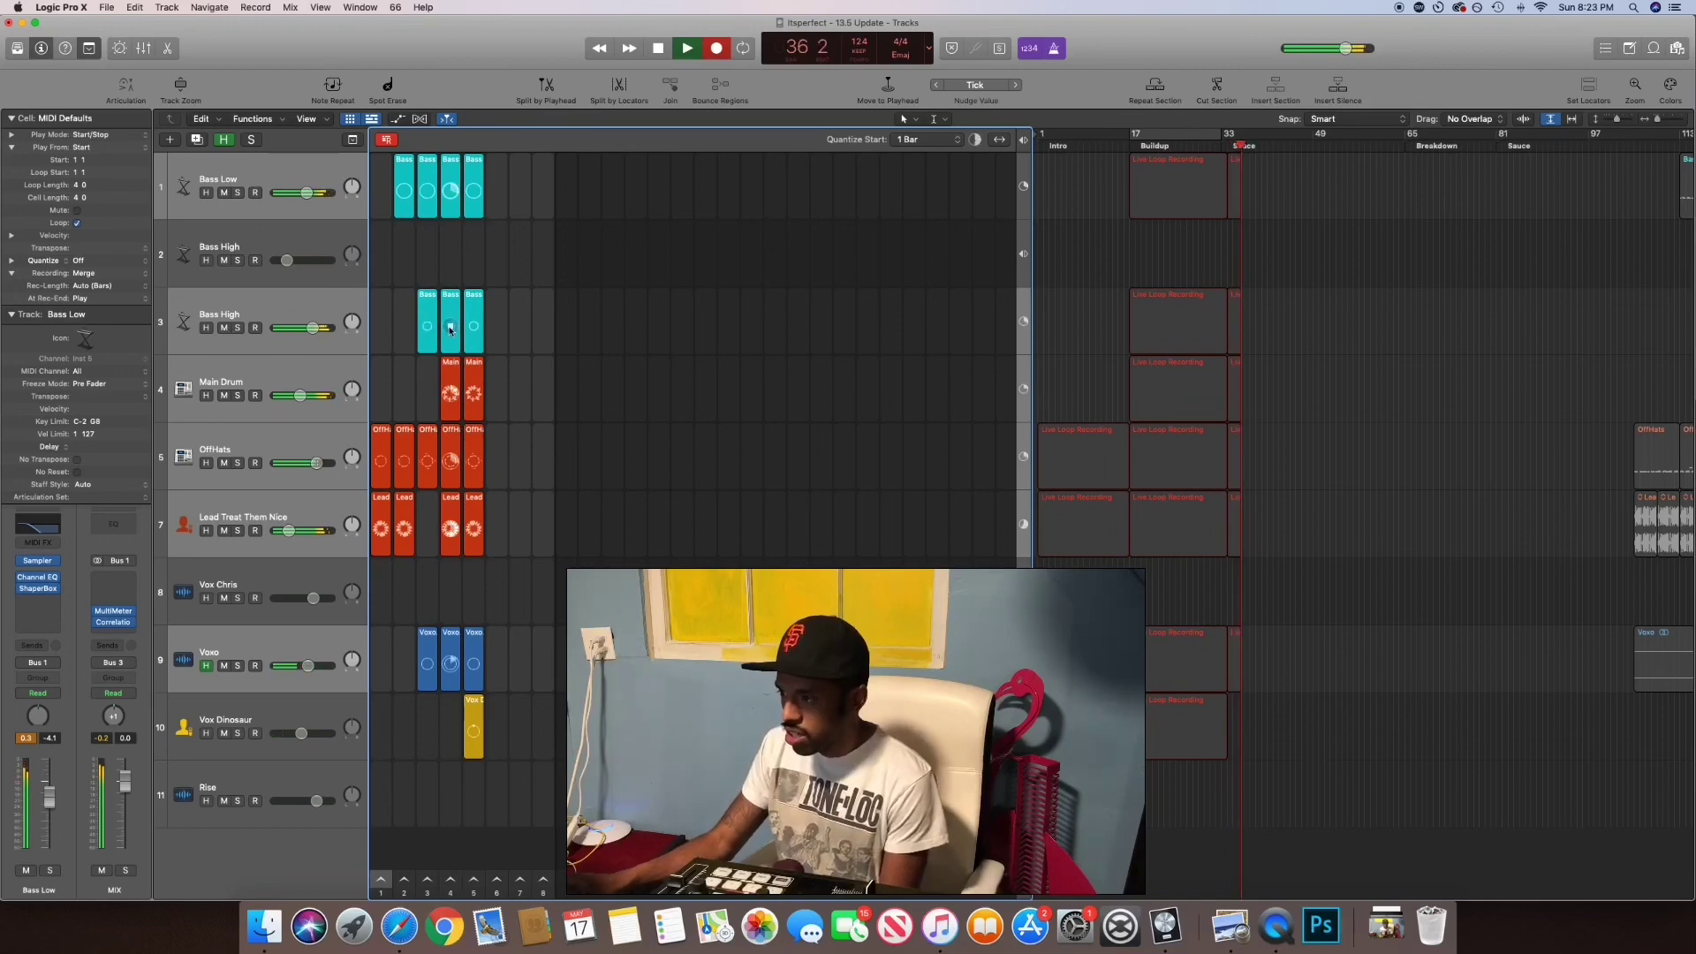